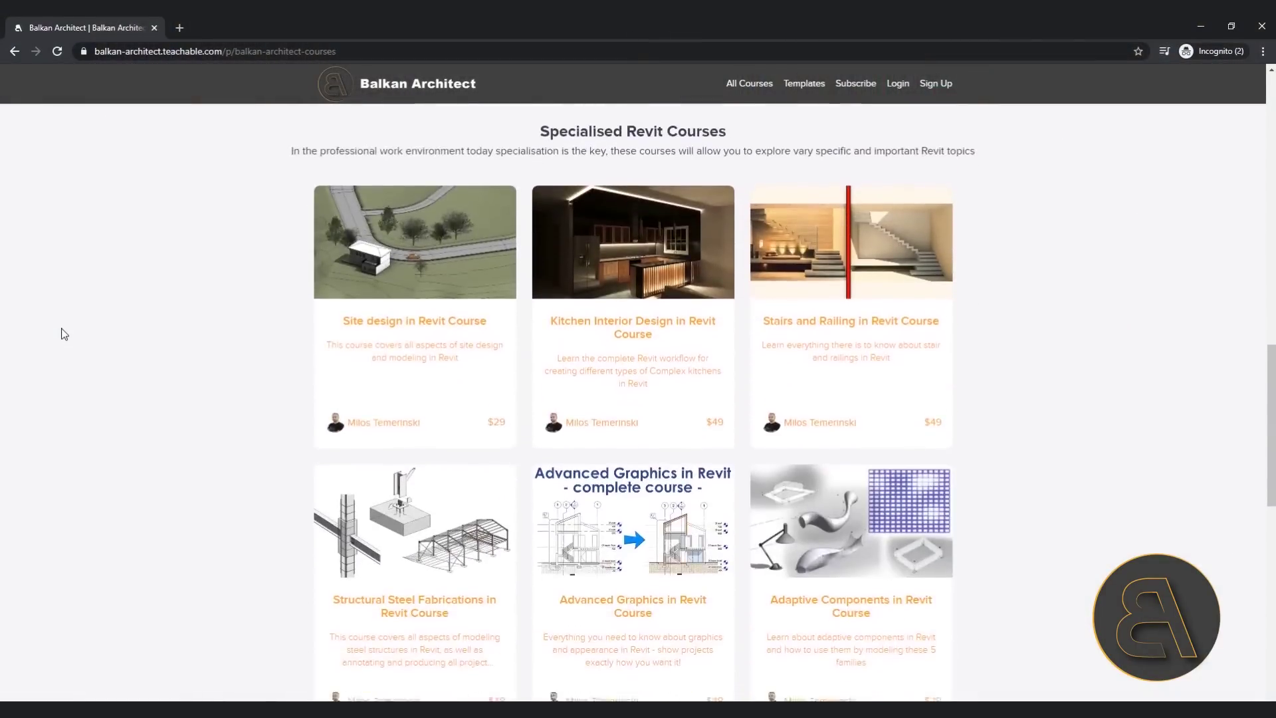
Look through the specialised Revit courses and read the Office Building course page down to its curriculum.
{"action": "scroll", "coordinate": [64, 335], "scroll_direction": "down", "scroll_amount": 8}
{"action": "scroll", "coordinate": [64, 335], "scroll_direction": "down", "scroll_amount": 2}
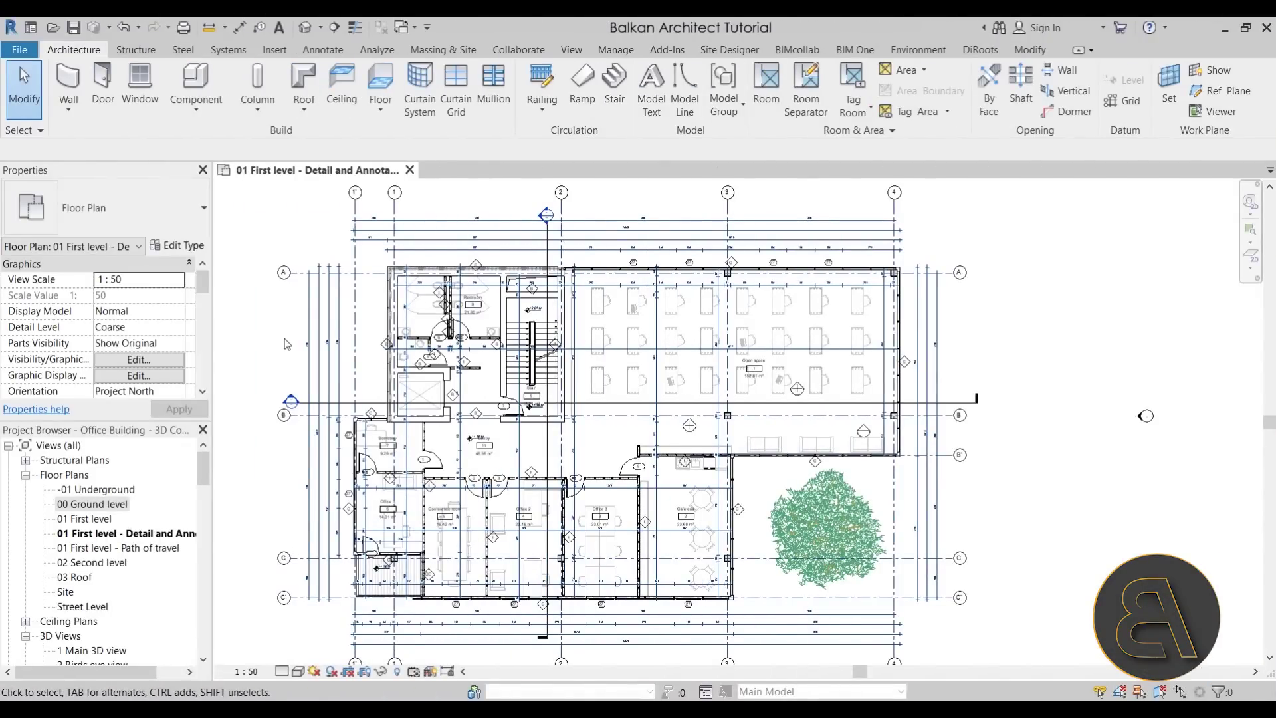
{"action": "middle_click_drag", "start_coordinate": [610, 454], "coordinate": [611, 449]}
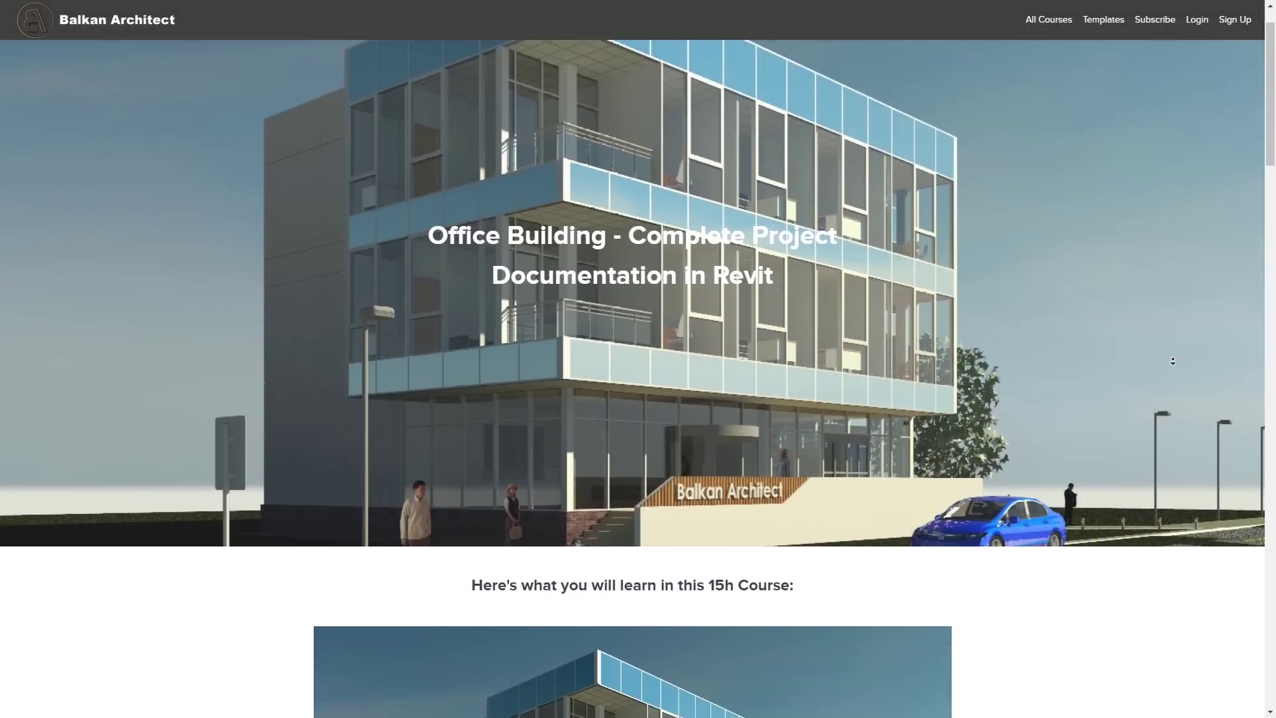
{"action": "scroll", "coordinate": [1173, 361], "scroll_direction": "down", "scroll_amount": 2}
{"action": "scroll", "coordinate": [1172, 361], "scroll_direction": "down", "scroll_amount": 6}
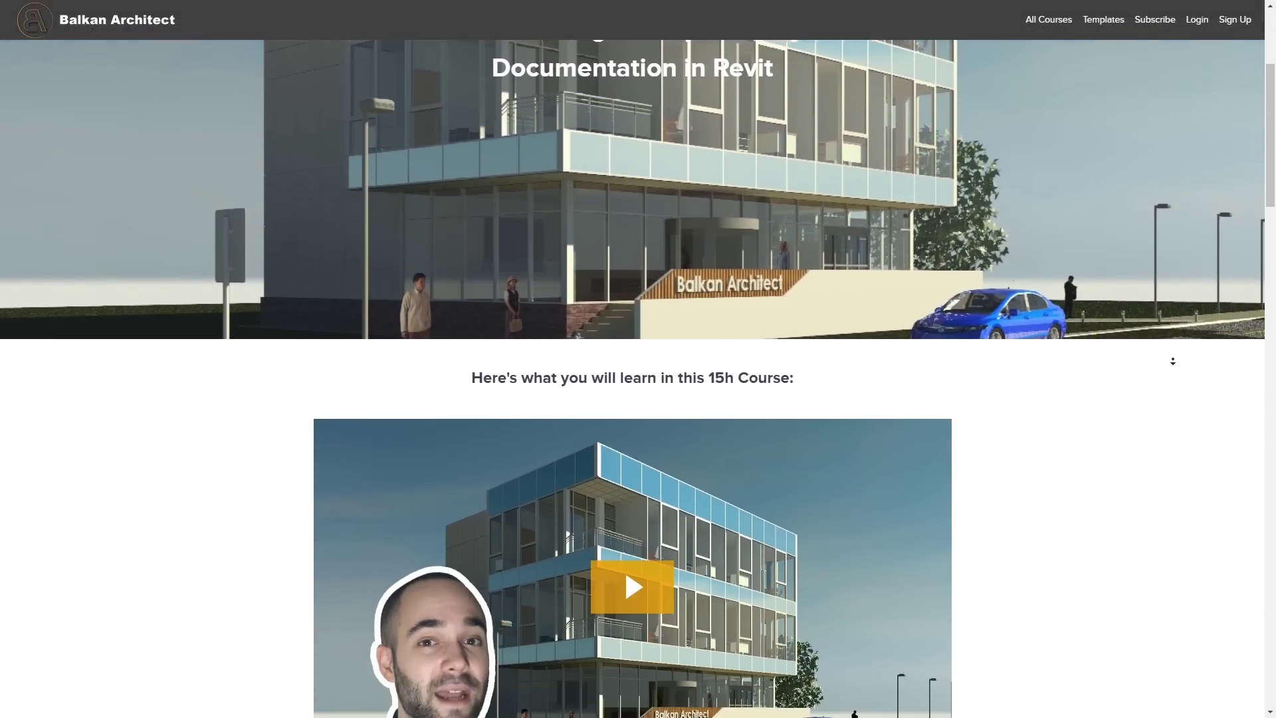
{"action": "scroll", "coordinate": [1173, 361], "scroll_direction": "down", "scroll_amount": 6}
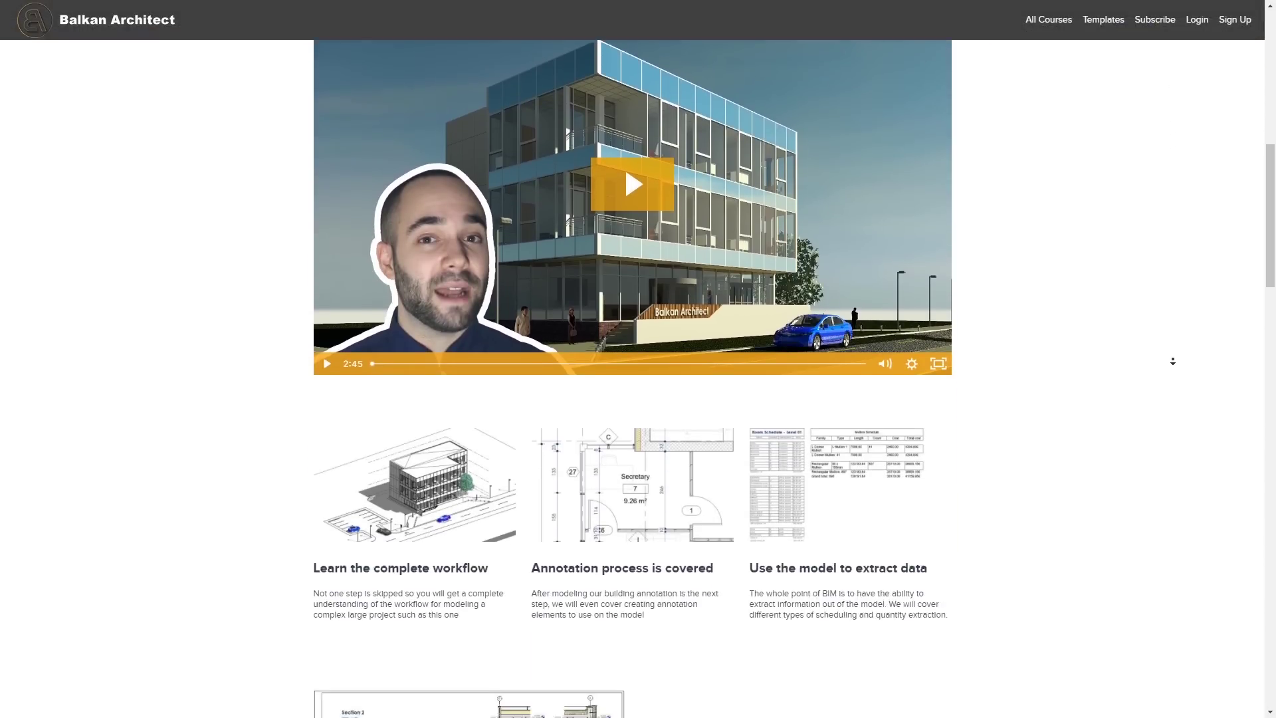
{"action": "scroll", "coordinate": [1173, 361], "scroll_direction": "down", "scroll_amount": 6}
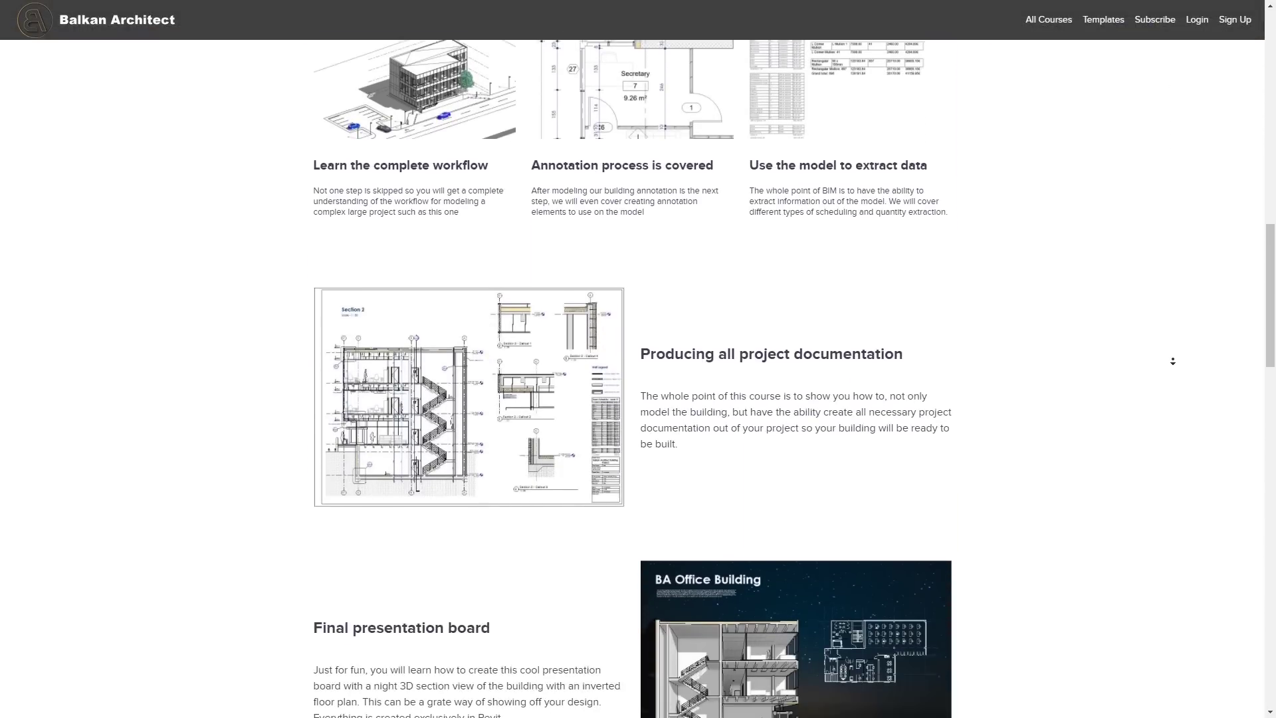
{"action": "scroll", "coordinate": [1172, 361], "scroll_direction": "down", "scroll_amount": 6}
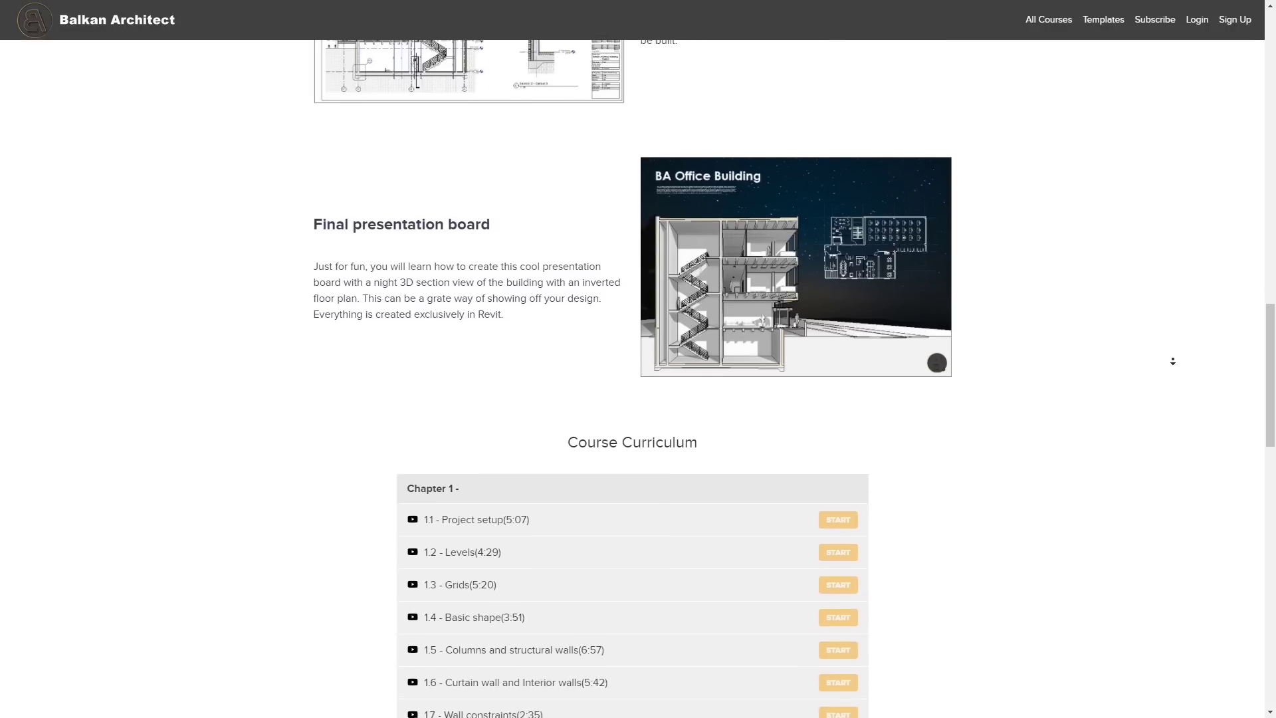
{"action": "scroll", "coordinate": [1173, 360], "scroll_direction": "down", "scroll_amount": 5}
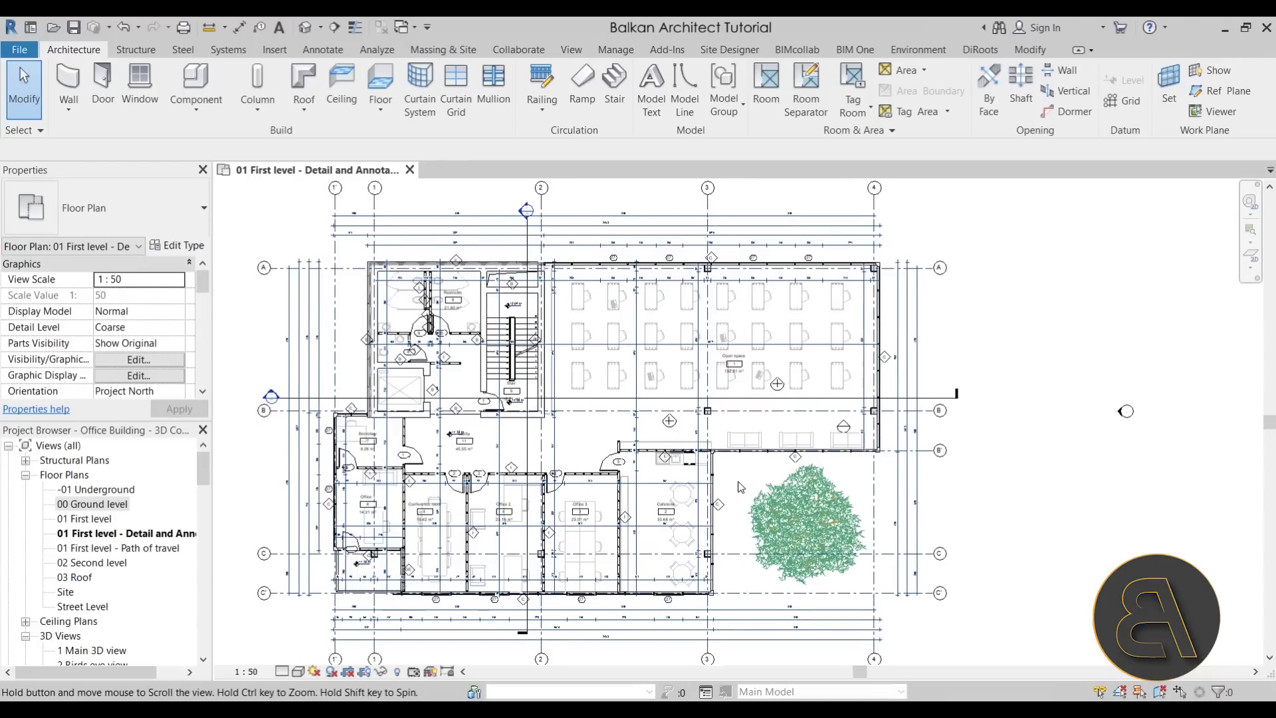
View the office building in the {3D} view and in the 2 Birds eye view.
{"action": "middle_click_drag", "start_coordinate": [751, 486], "coordinate": [741, 487]}
{"action": "scroll", "coordinate": [118, 537], "scroll_direction": "down", "scroll_amount": 1}
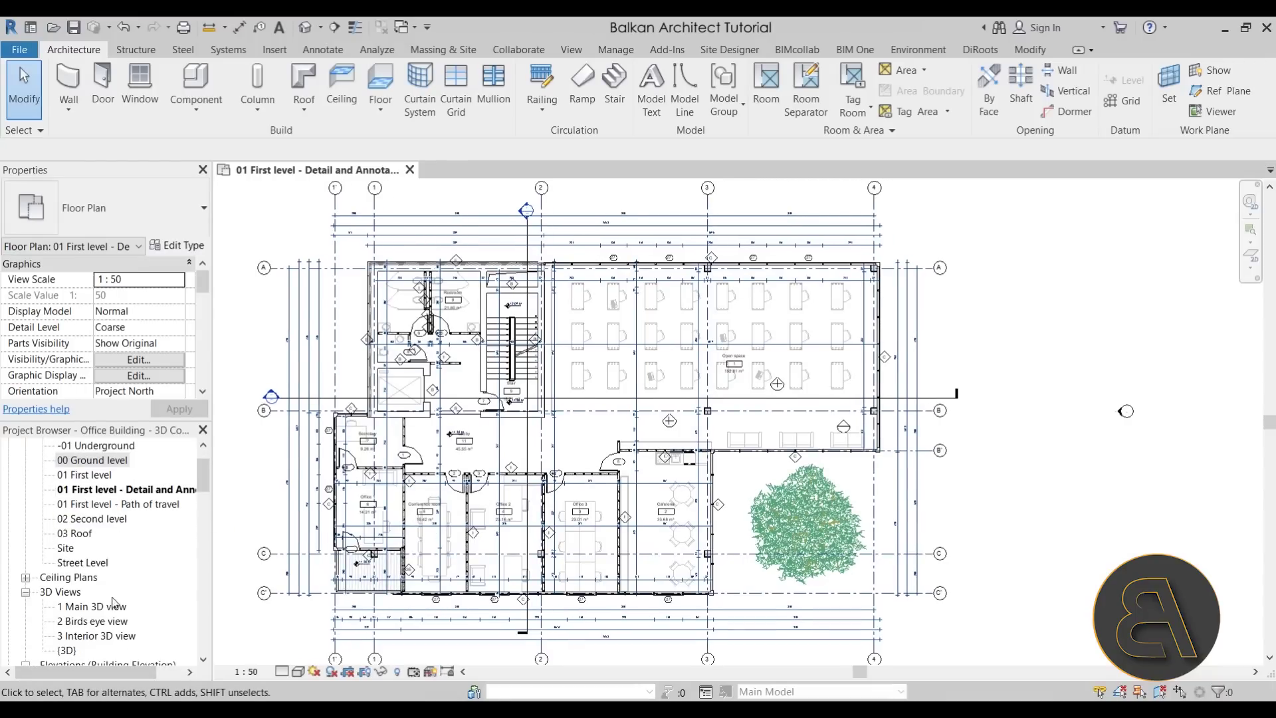
{"action": "double_click", "coordinate": [66, 651]}
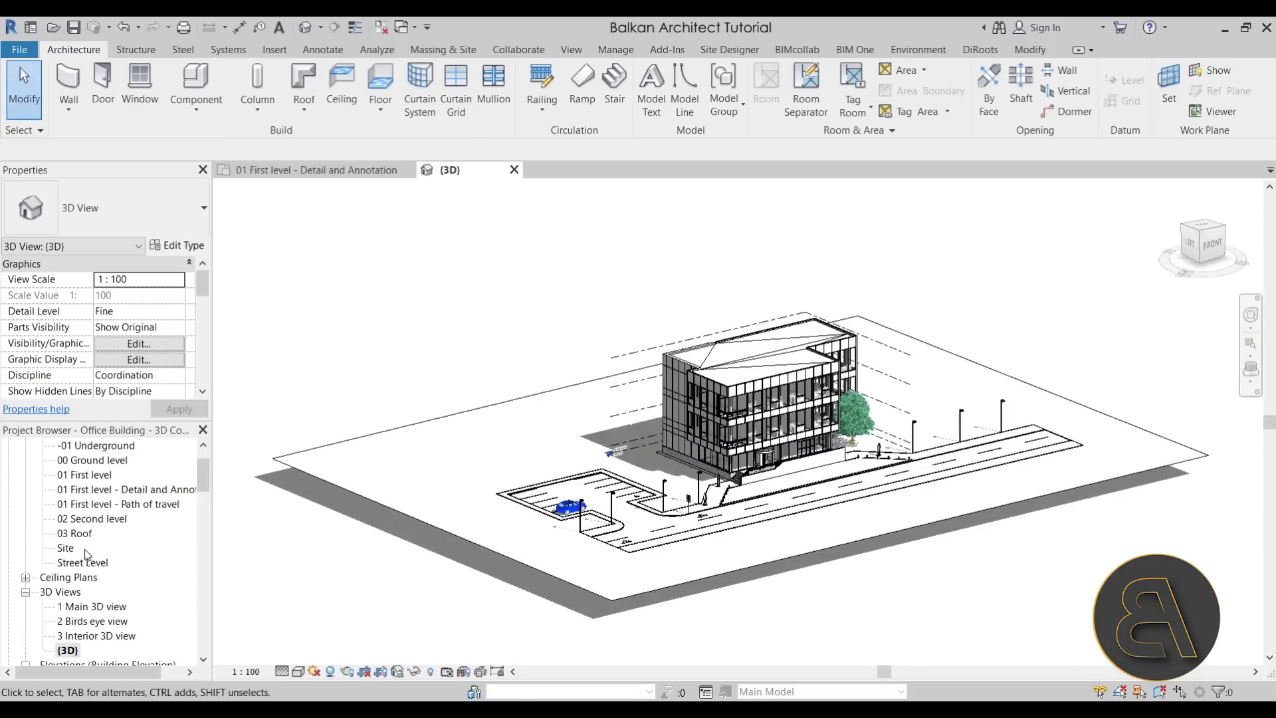
{"action": "double_click", "coordinate": [99, 622]}
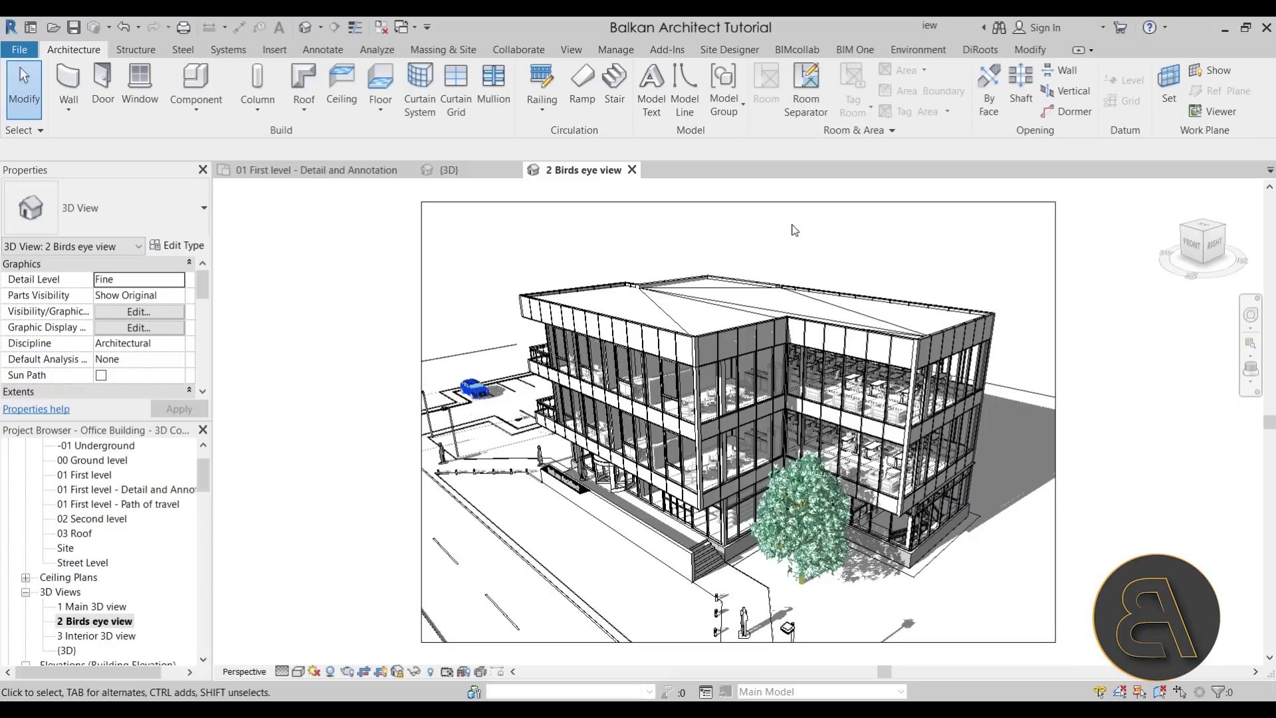
In the 03 Roof plan, place a perspective camera outside the building's southeast corner, aimed diagonally past its northwest corner.
{"action": "double_click", "coordinate": [81, 535]}
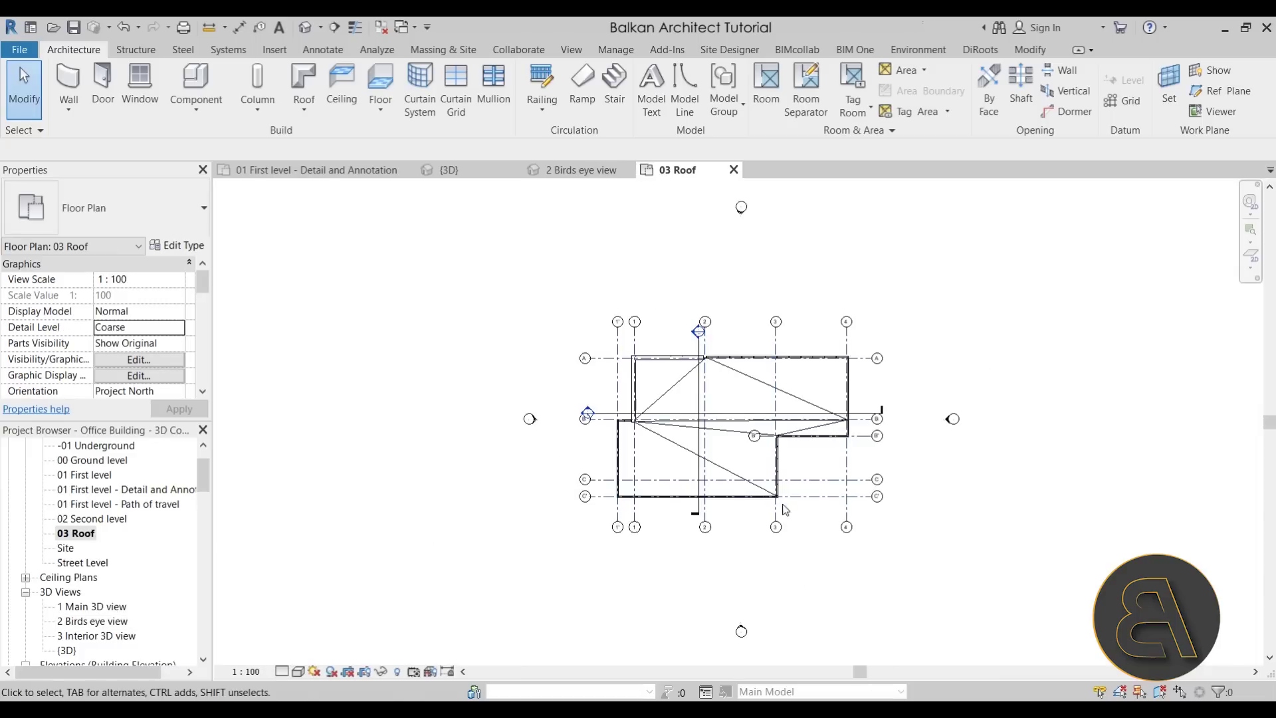
{"action": "middle_click_drag", "start_coordinate": [793, 513], "coordinate": [607, 467]}
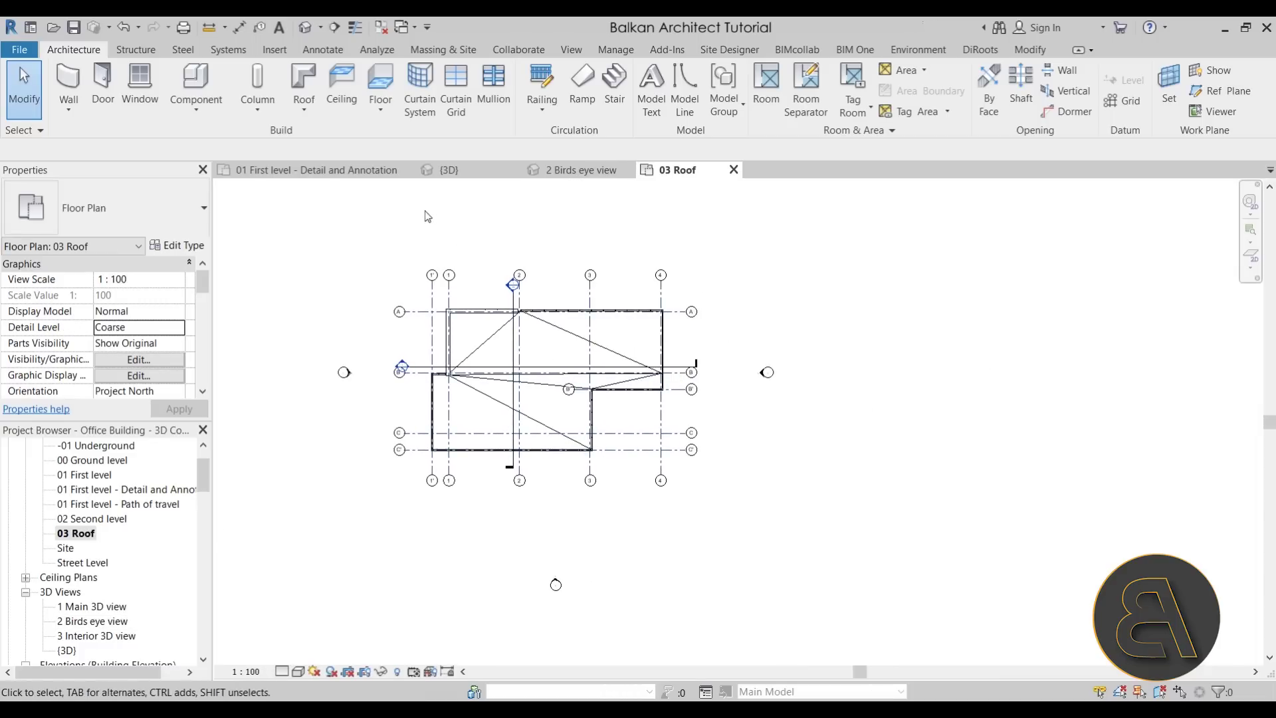
{"action": "left_click", "coordinate": [321, 30]}
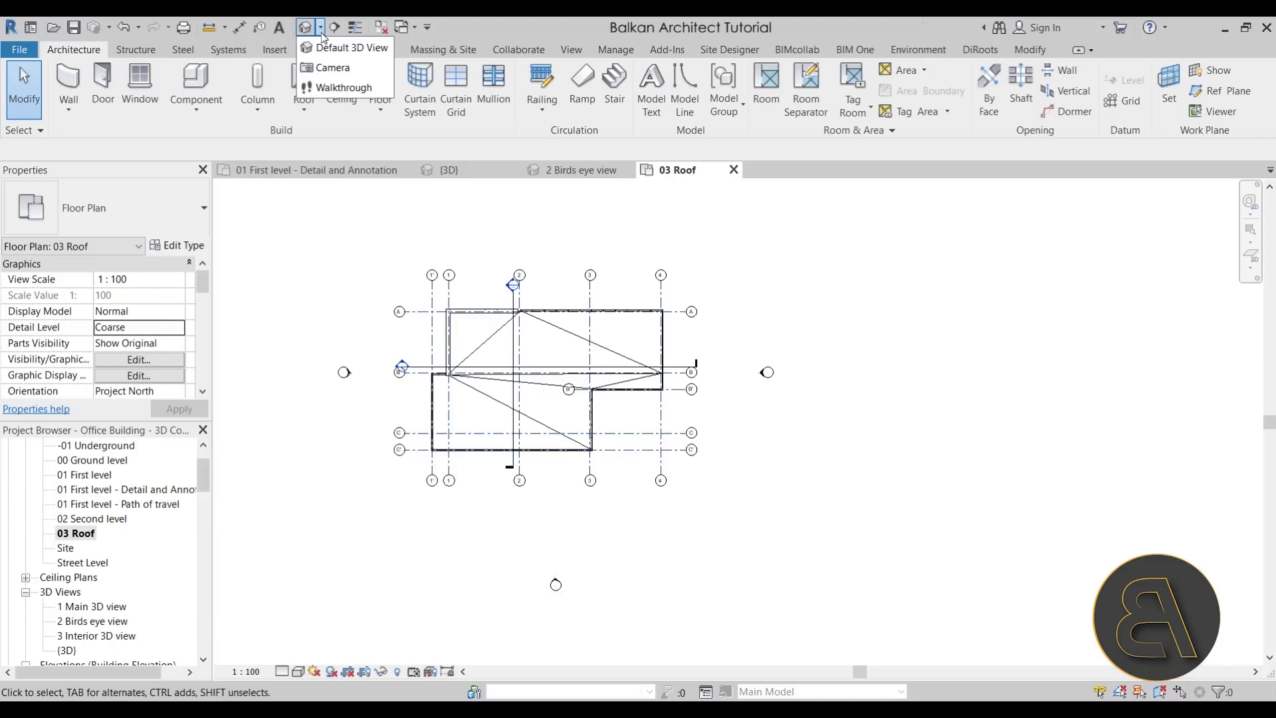
{"action": "left_click", "coordinate": [328, 70]}
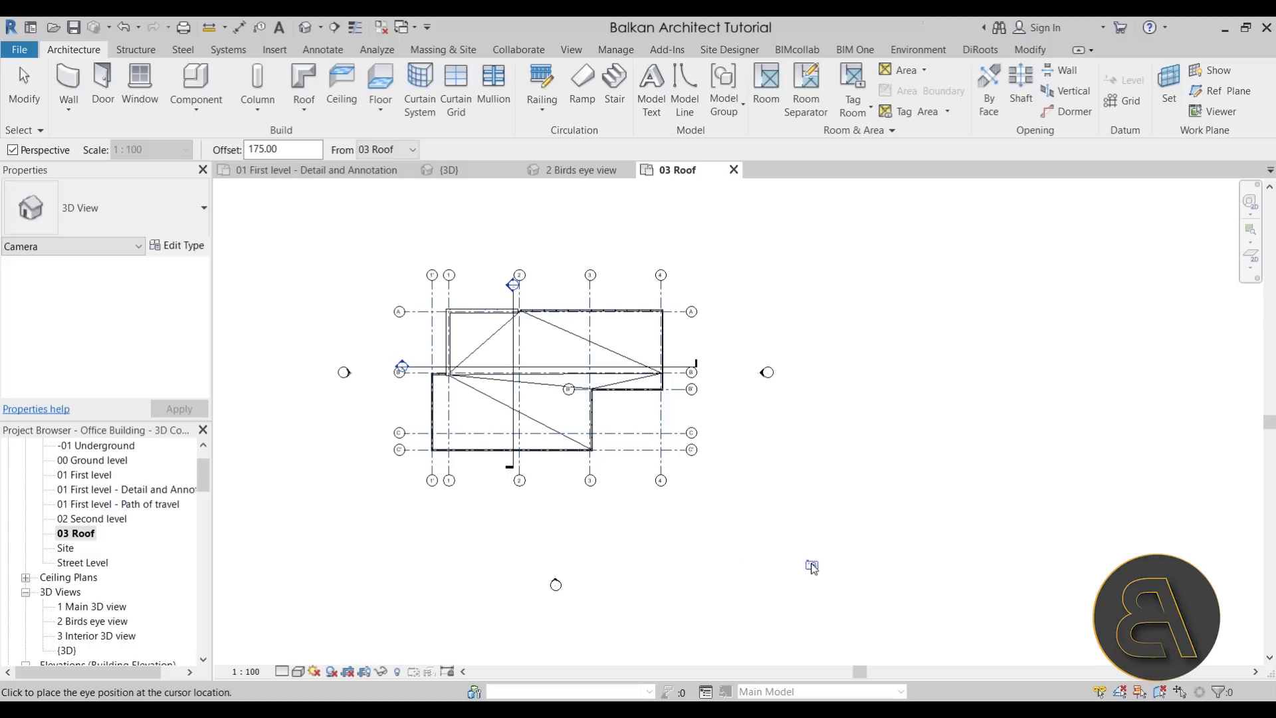
{"action": "left_click", "coordinate": [808, 563]}
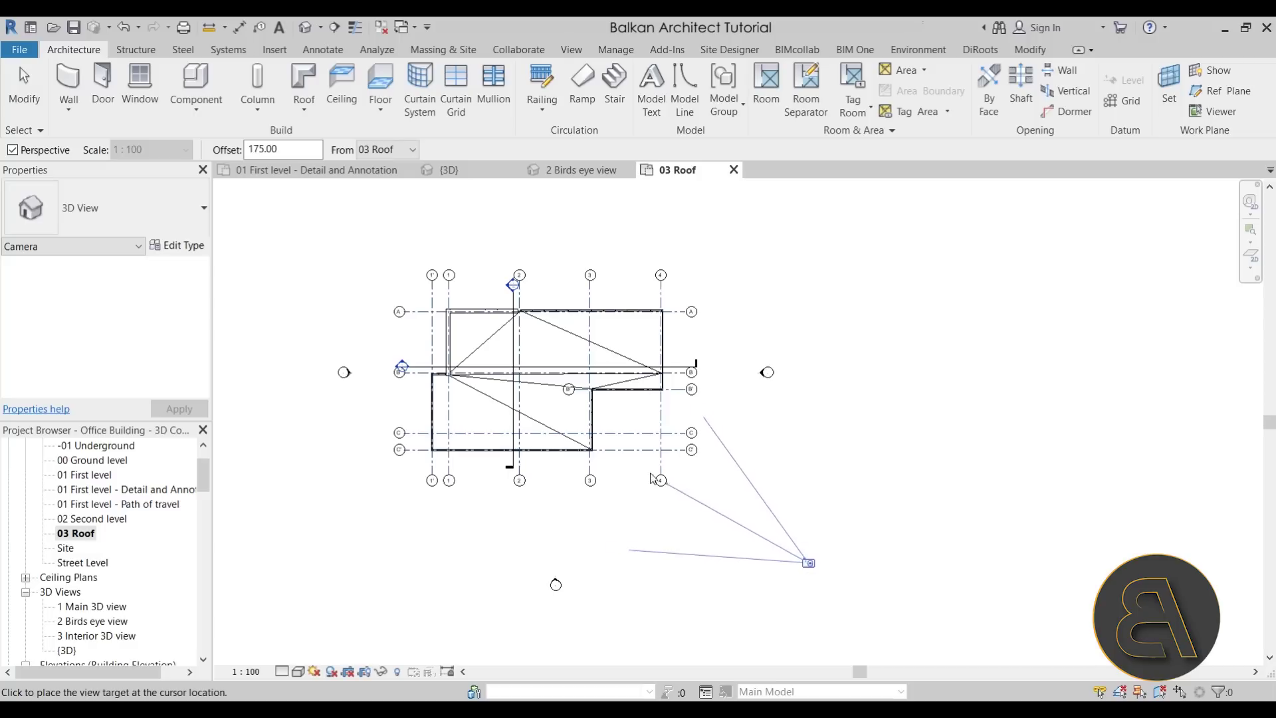
{"action": "left_click", "coordinate": [427, 293]}
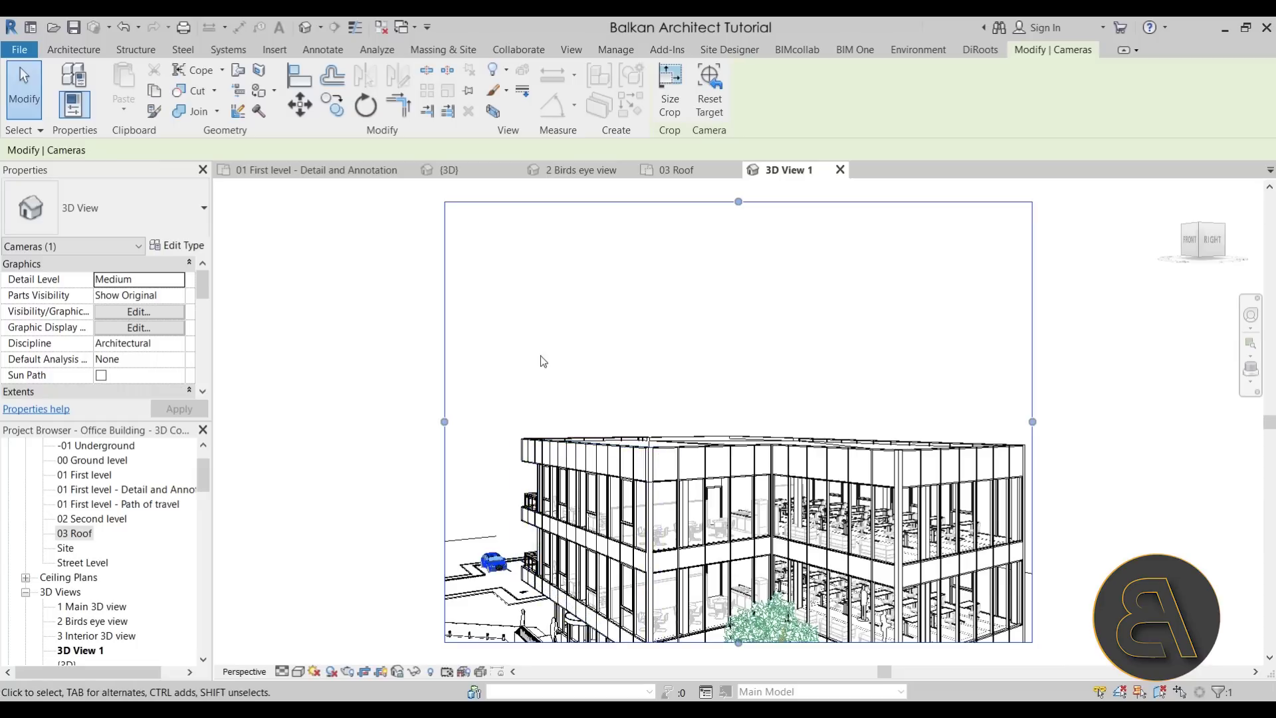
Orbit the new camera view upward until the building is seen from above with its whole roof in sight.
{"action": "middle_click_drag", "start_coordinate": [718, 442], "coordinate": [576, 405]}
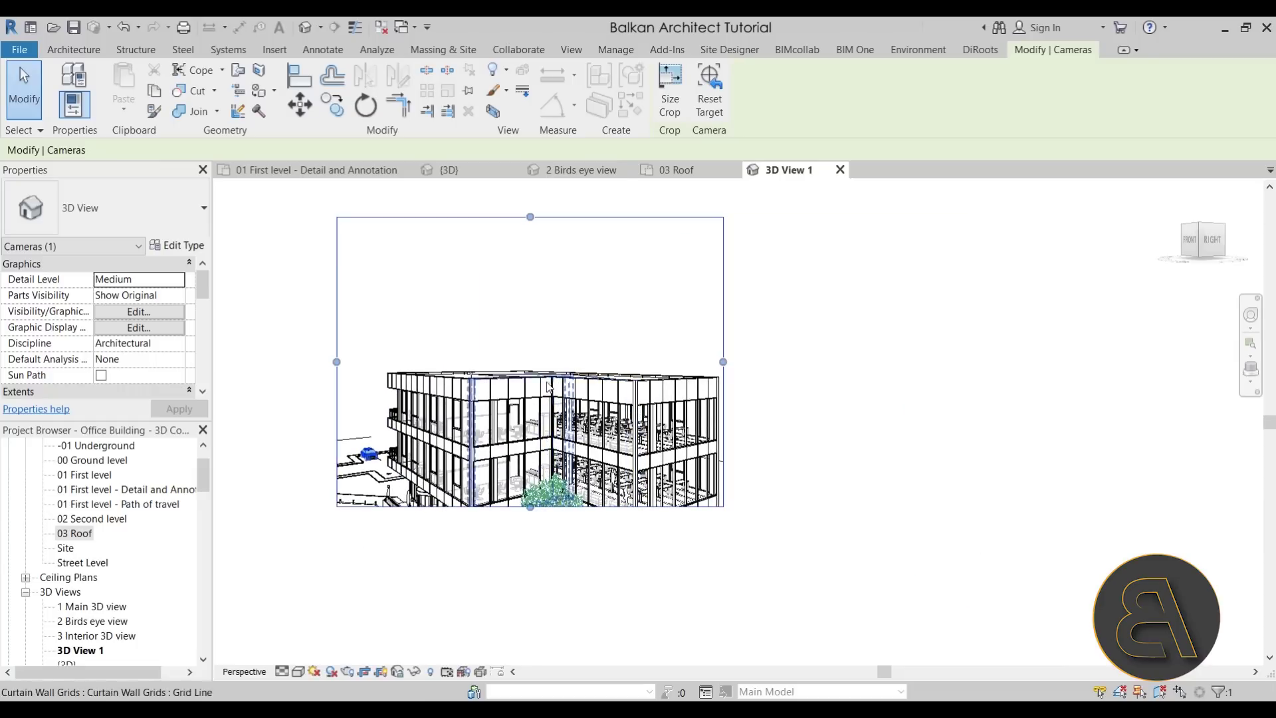
{"action": "left_click", "coordinate": [1249, 319]}
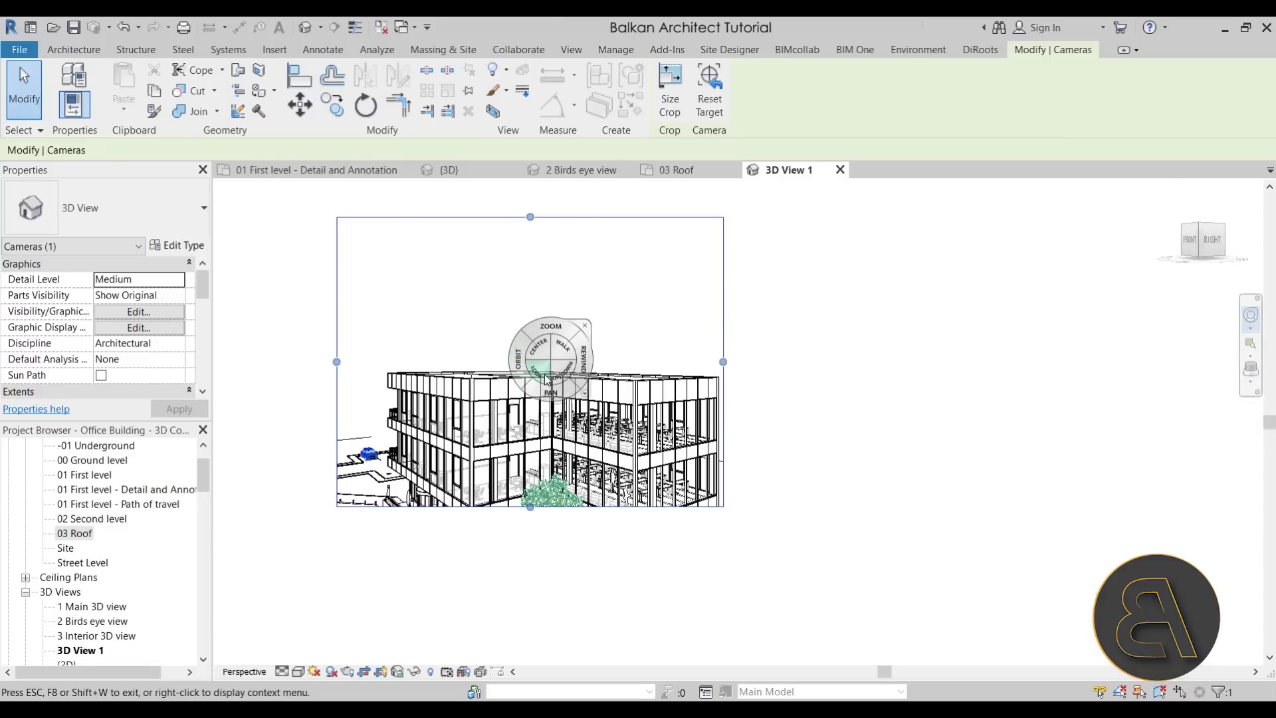
{"action": "left_click_drag", "start_coordinate": [570, 328], "coordinate": [548, 426]}
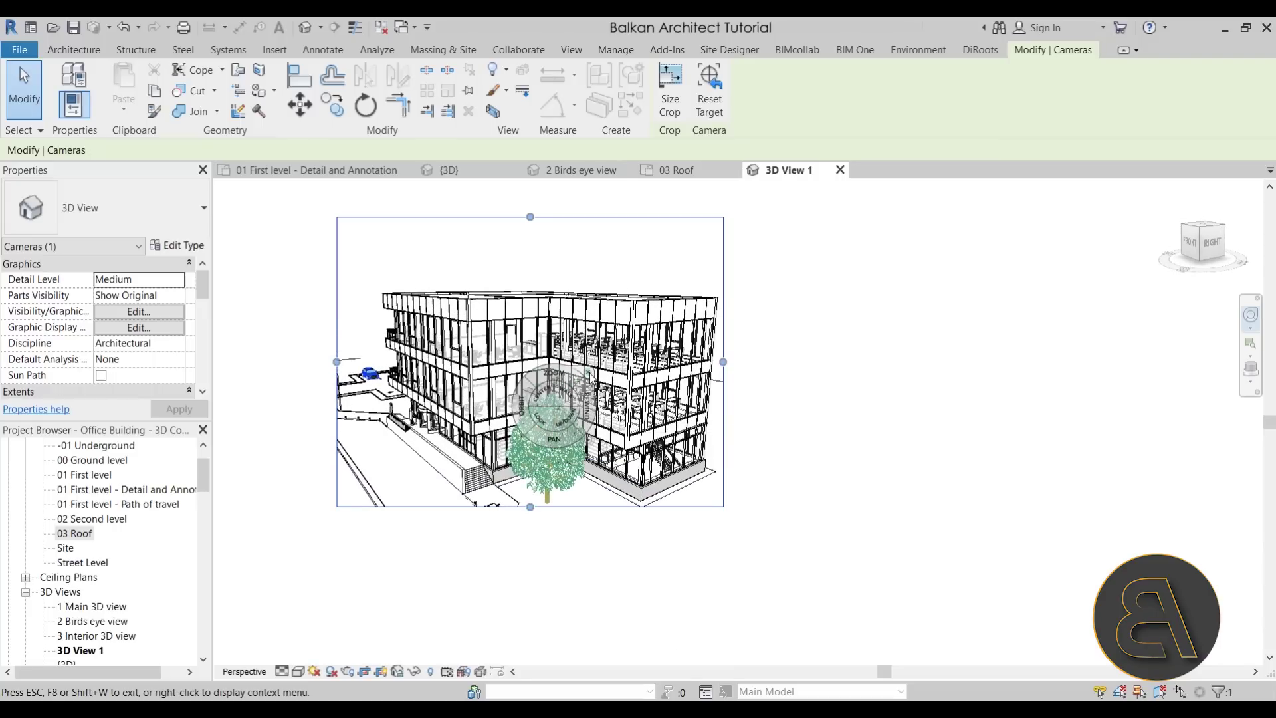
{"action": "key", "text": "Escape"}
{"action": "left_click", "coordinate": [511, 307]}
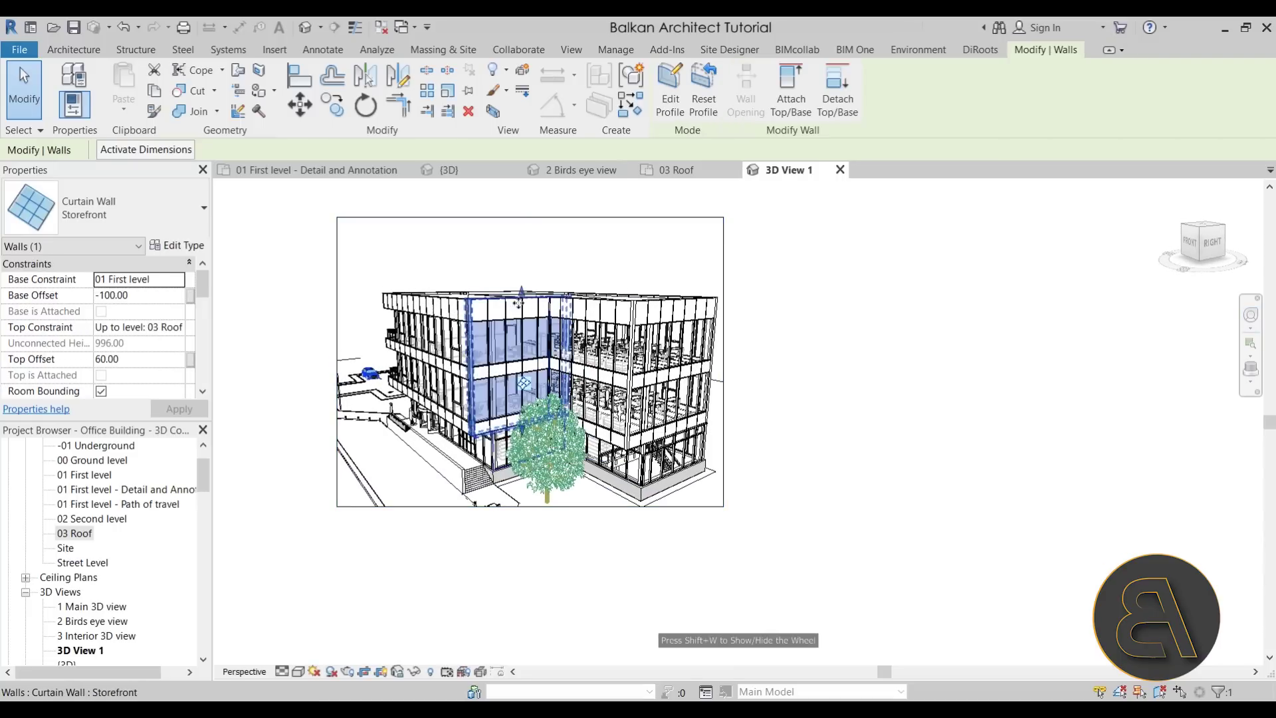
{"action": "middle_click_drag", "start_coordinate": [511, 306], "coordinate": [531, 419], "text": "shift"}
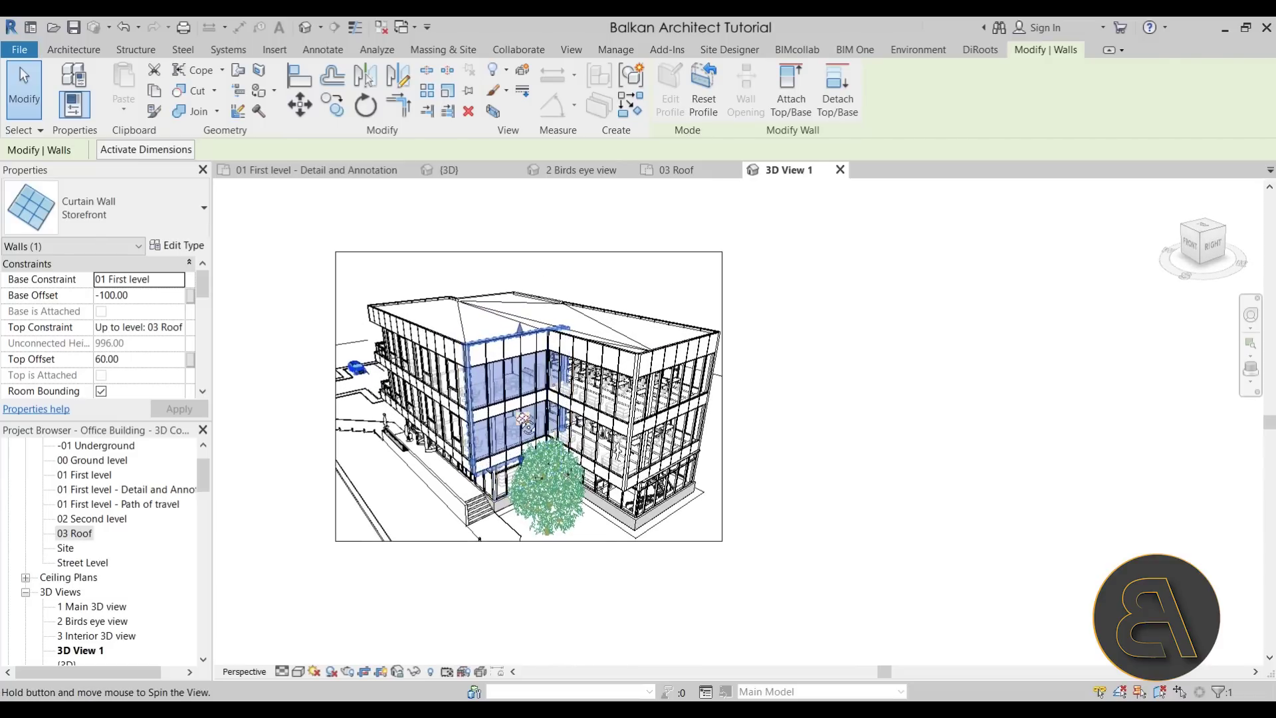
Enlarge the camera view's crop region on all four sides to leave more space around the building.
{"action": "left_click", "coordinate": [335, 399]}
{"action": "left_click_drag", "start_coordinate": [335, 396], "coordinate": [297, 397]}
{"action": "left_click_drag", "start_coordinate": [723, 387], "coordinate": [749, 396]}
{"action": "left_click_drag", "start_coordinate": [523, 252], "coordinate": [524, 200]}
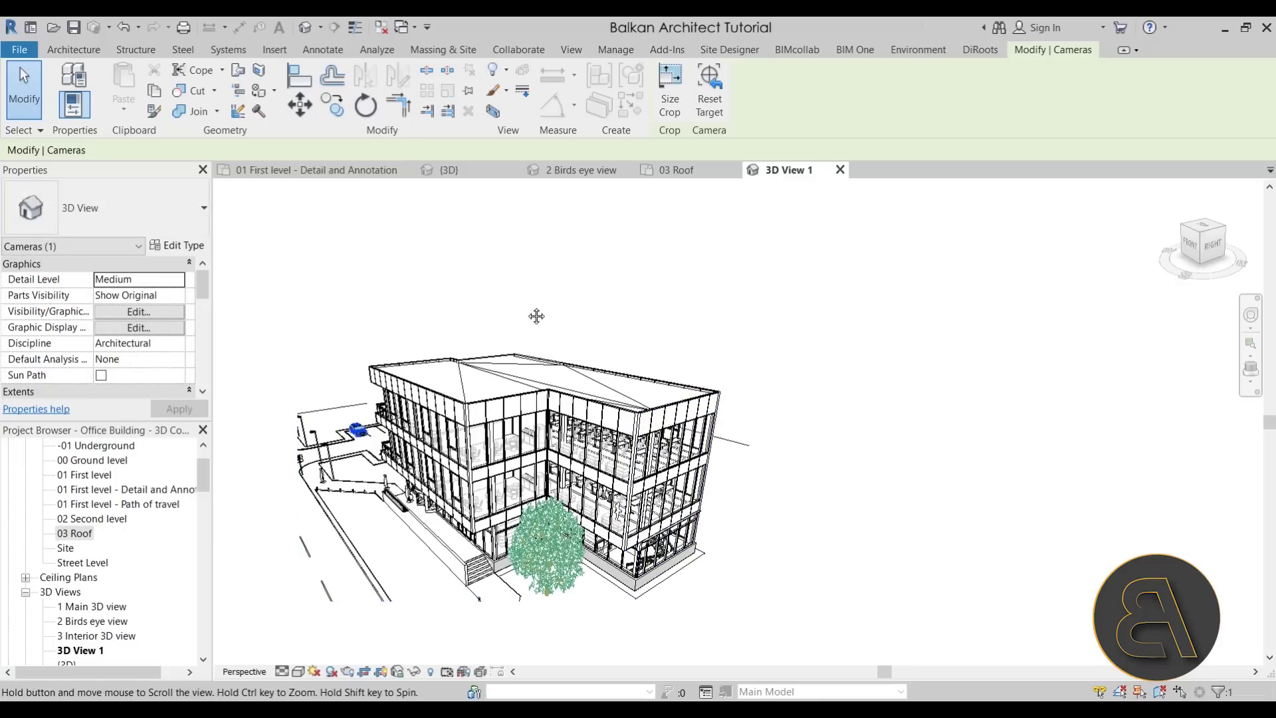
{"action": "left_click_drag", "start_coordinate": [522, 259], "coordinate": [523, 216]}
{"action": "left_click_drag", "start_coordinate": [514, 598], "coordinate": [515, 612]}
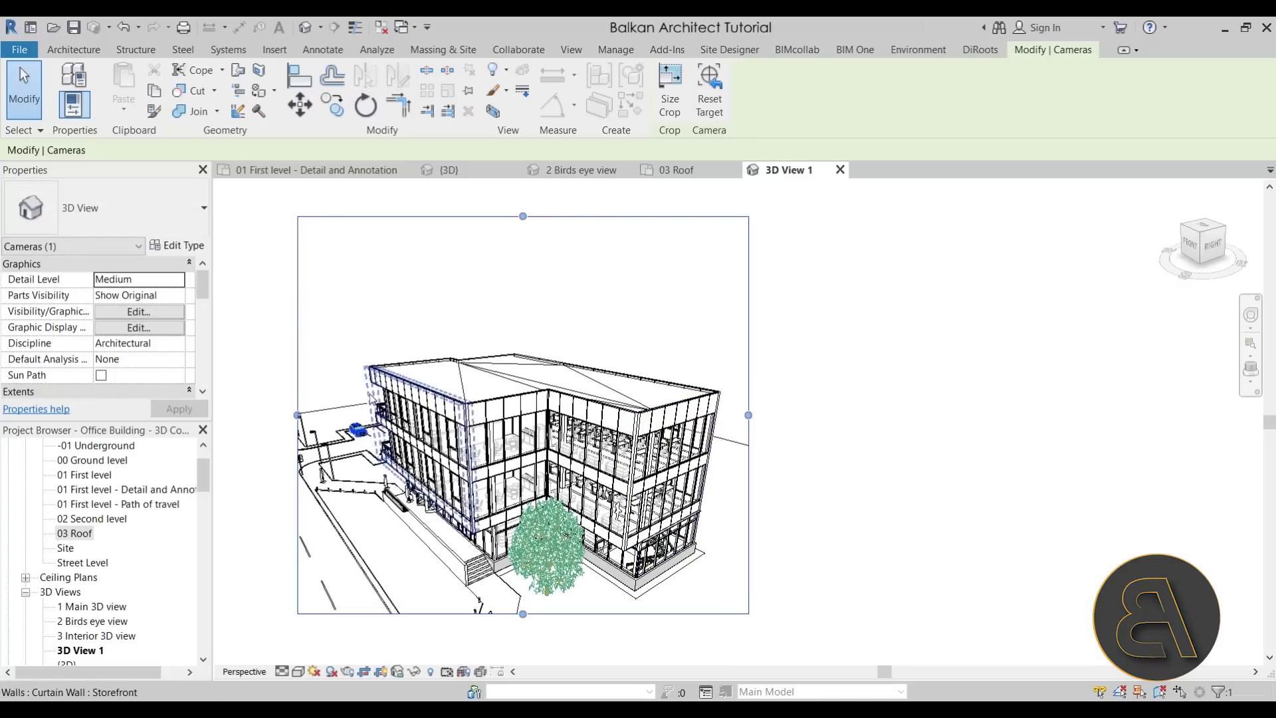
{"action": "middle_click_drag", "start_coordinate": [373, 505], "coordinate": [442, 372]}
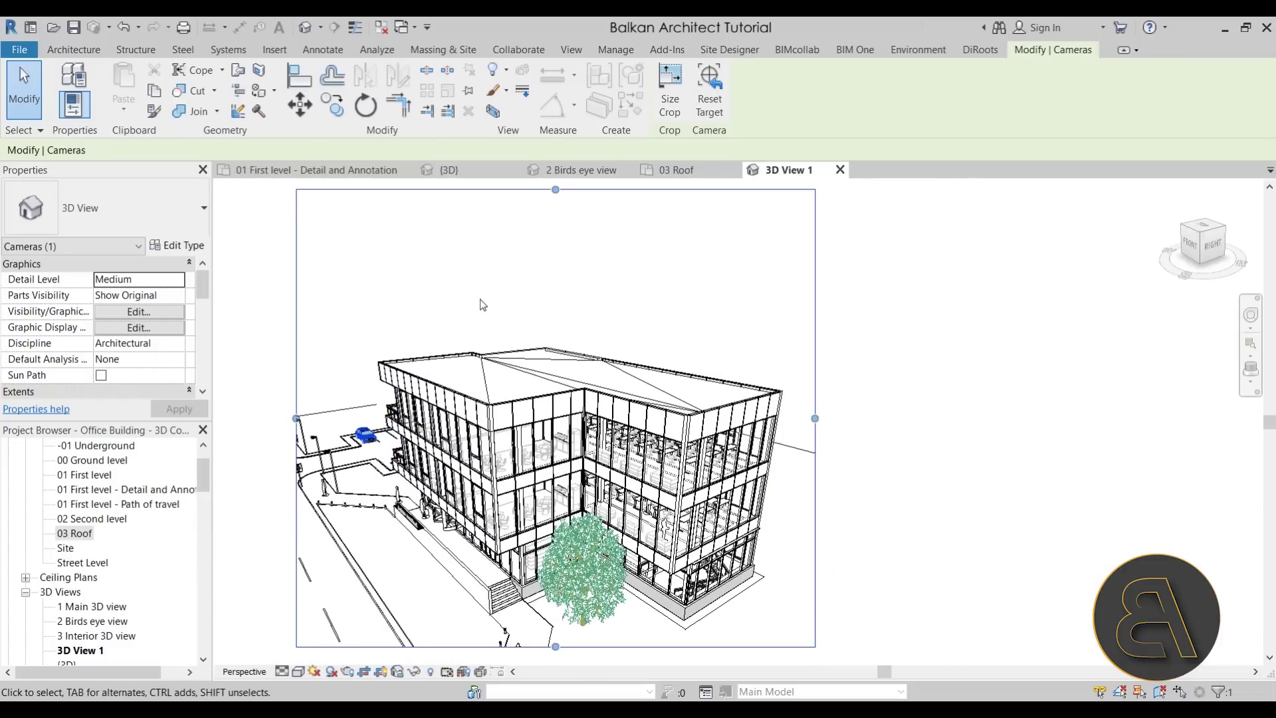
{"action": "key", "text": "Escape"}
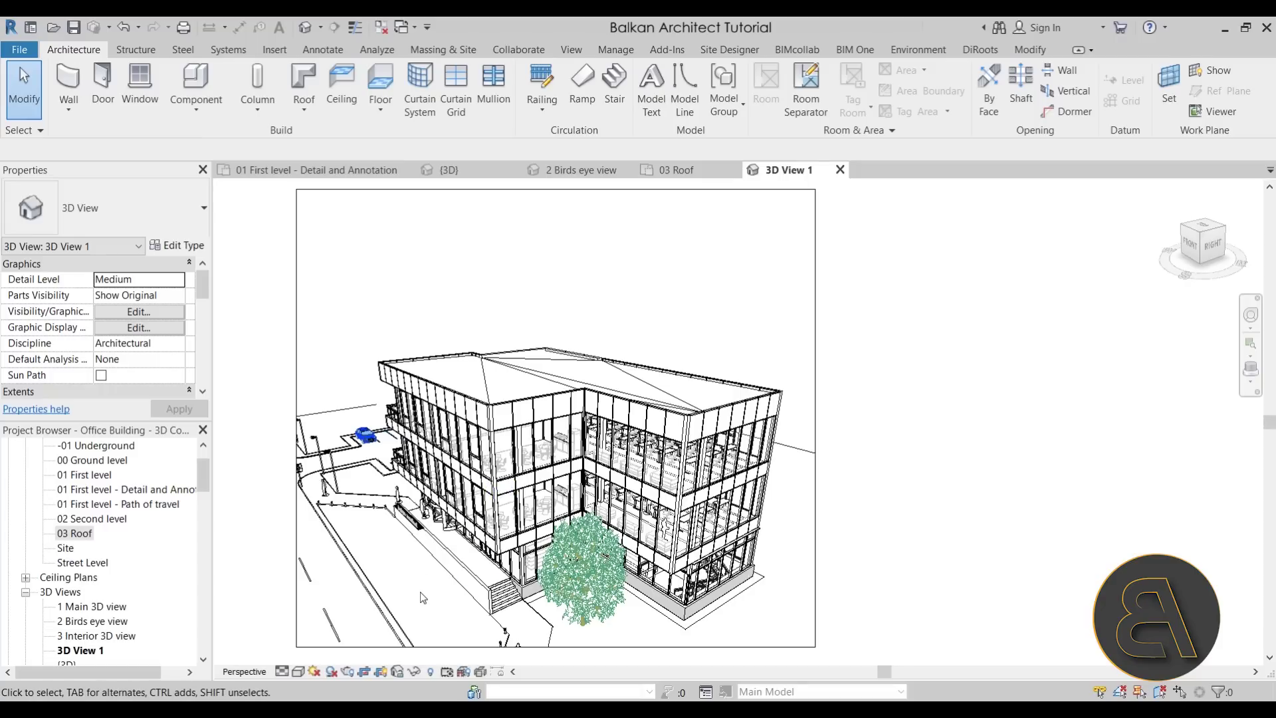
Enable cast shadows and ambient shadows in the camera view's Graphic Display Options and apply them.
{"action": "left_click", "coordinate": [299, 673]}
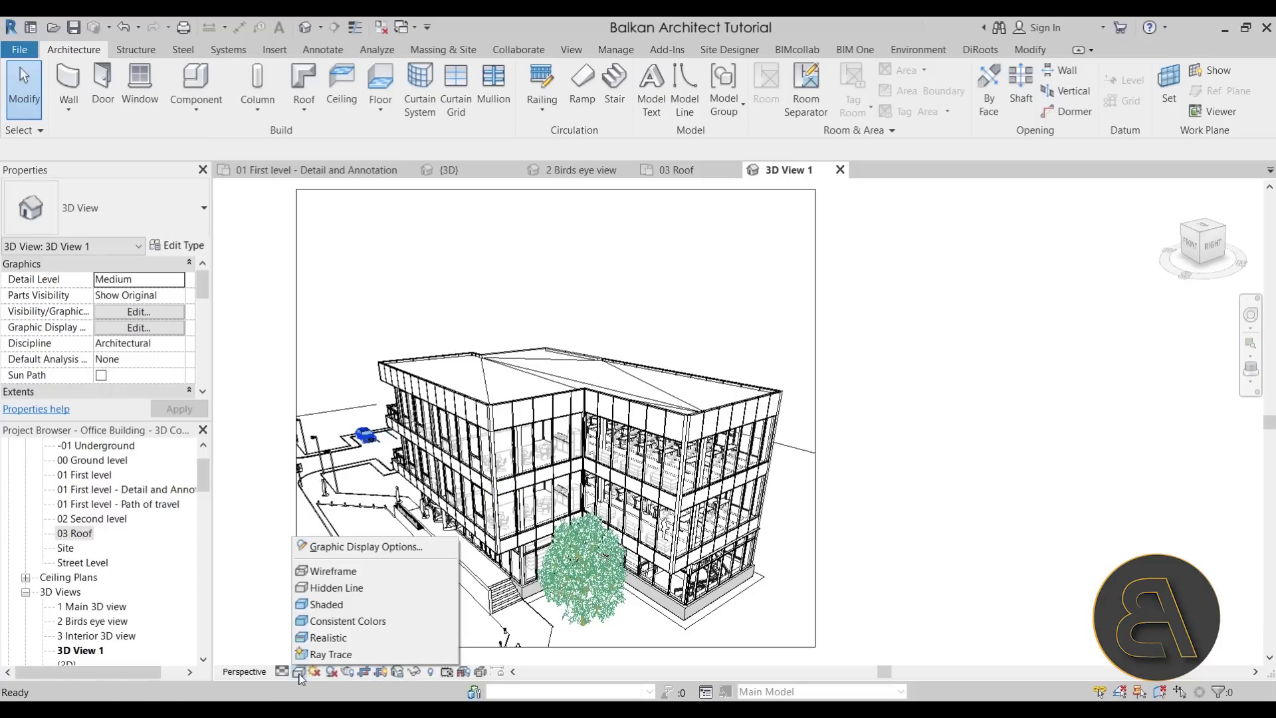
{"action": "left_click", "coordinate": [352, 556]}
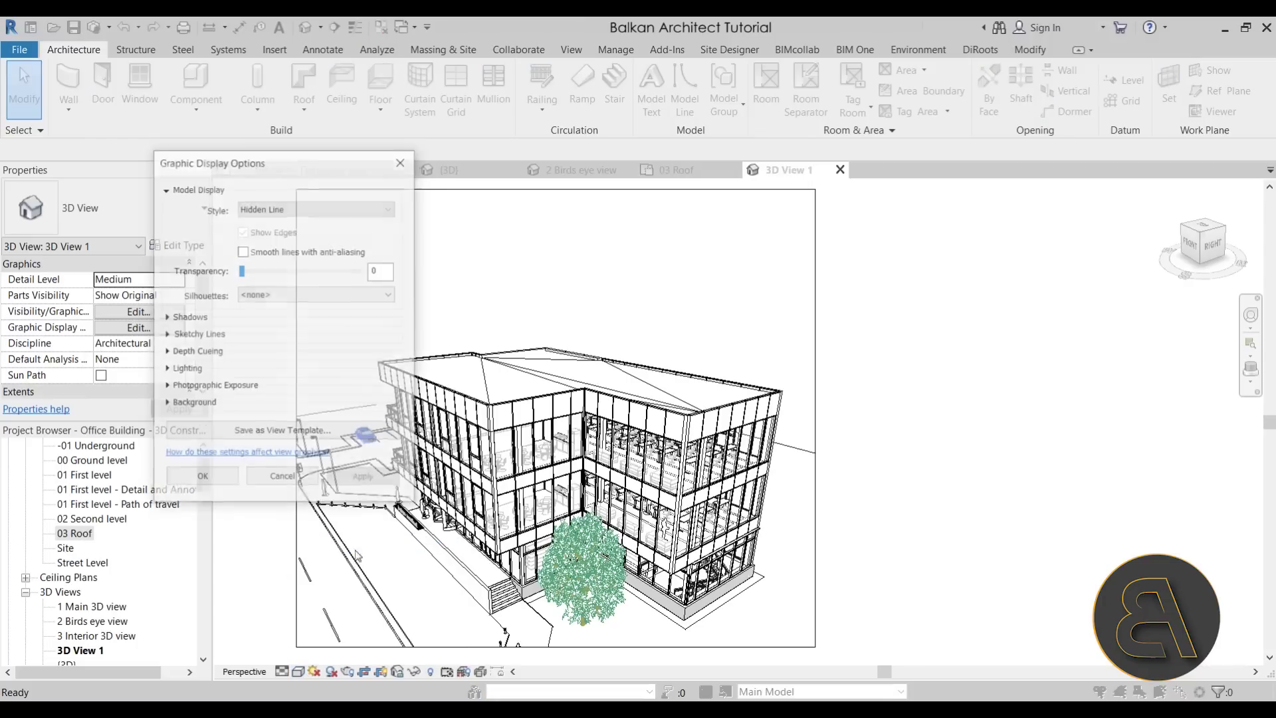
{"action": "left_click", "coordinate": [165, 318]}
{"action": "left_click", "coordinate": [243, 329]}
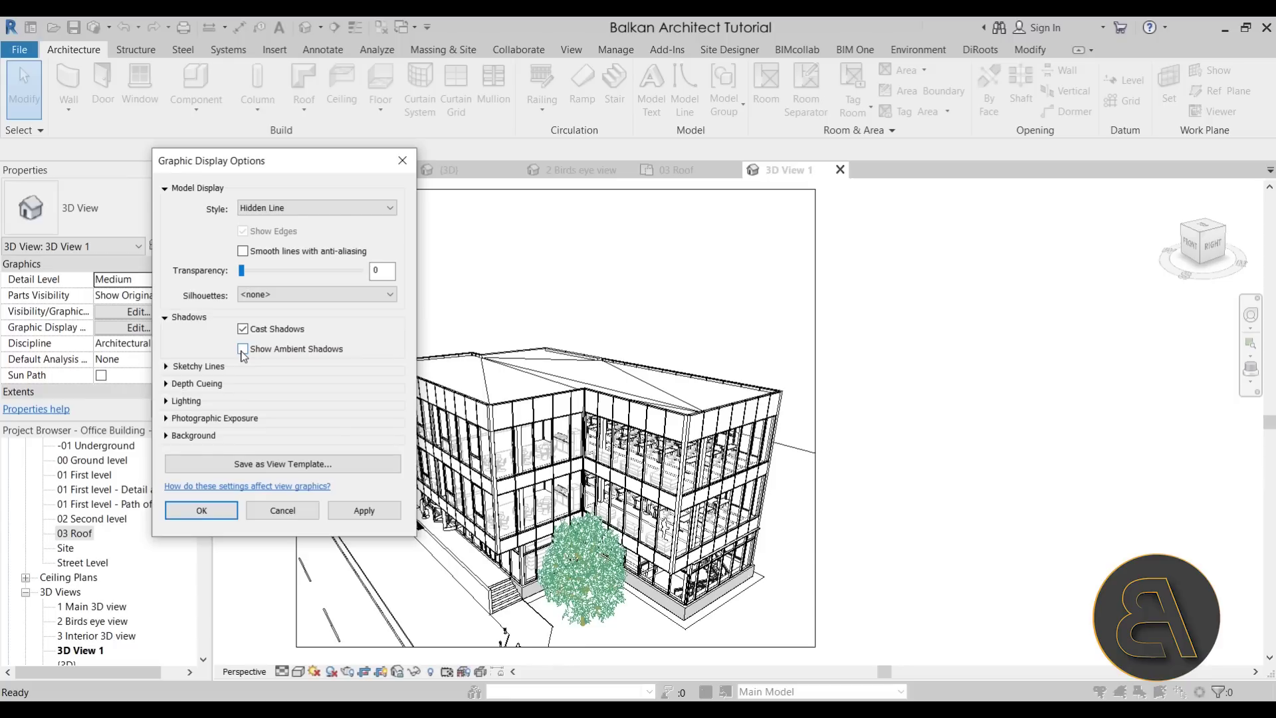
{"action": "left_click", "coordinate": [353, 512]}
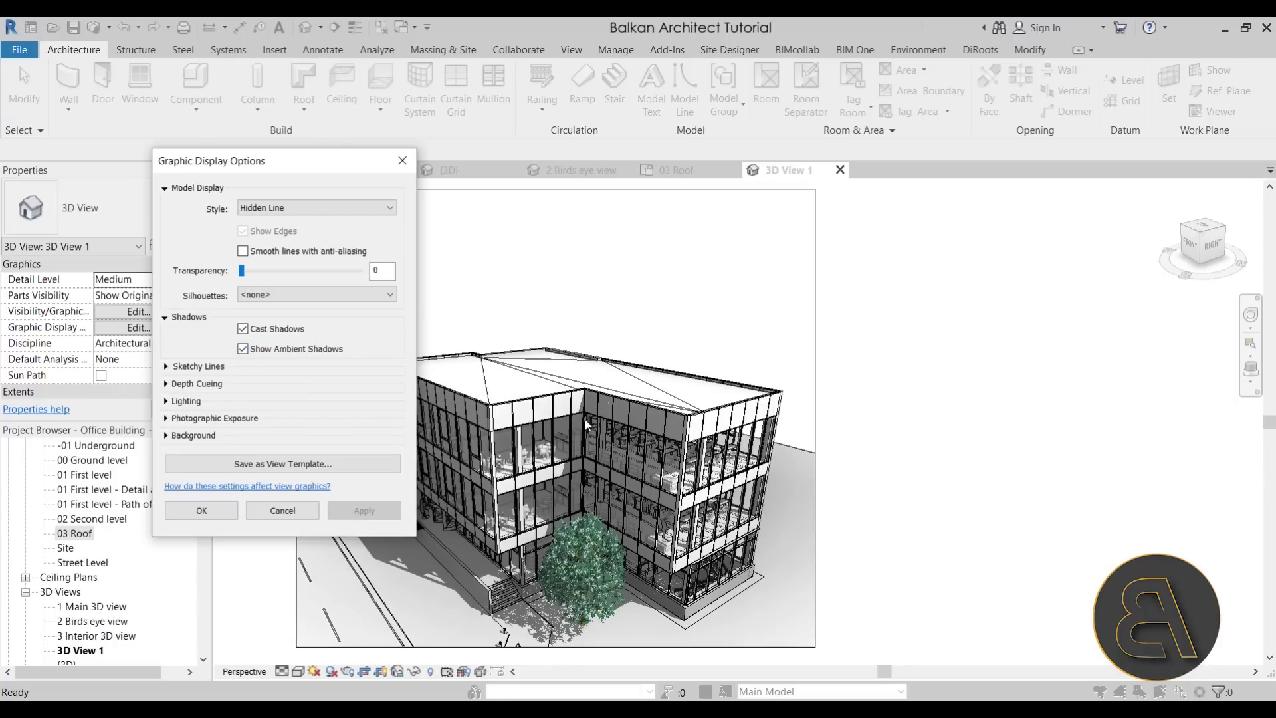
Set the shadow intensity in the view's lighting options to 15 and accept the display settings.
{"action": "left_click", "coordinate": [166, 401]}
{"action": "left_click", "coordinate": [275, 543]}
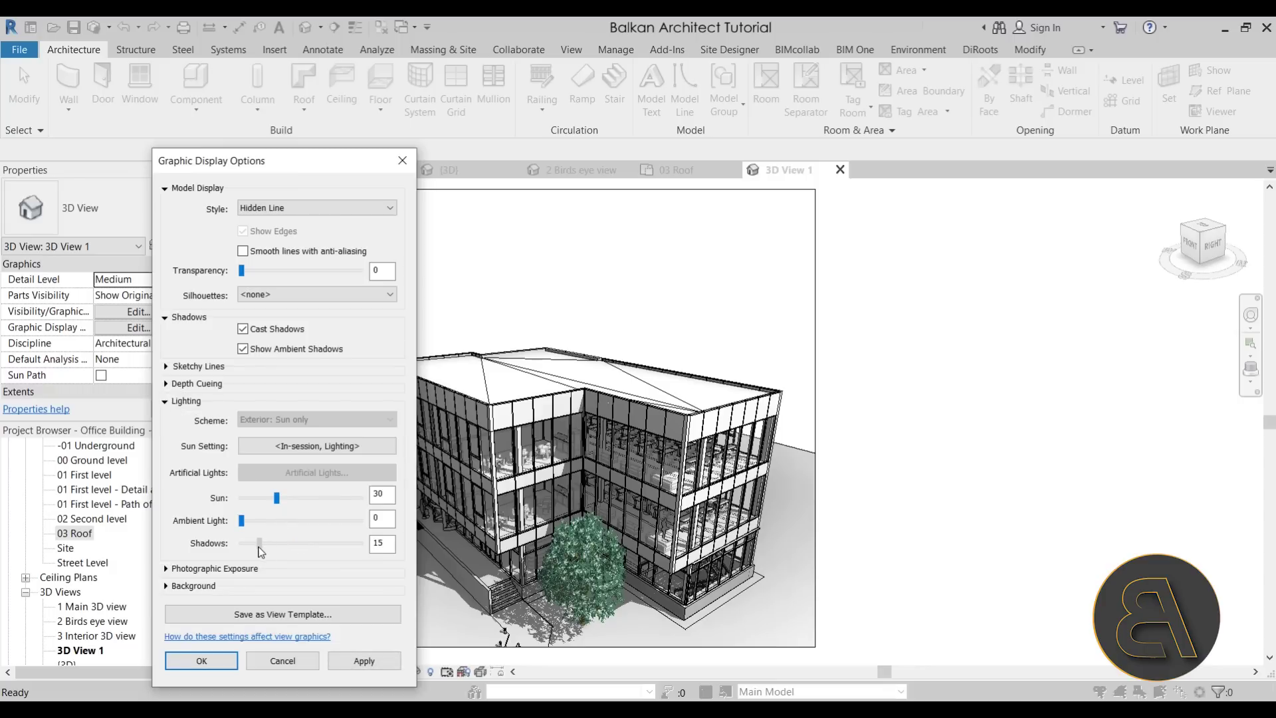
{"action": "left_click", "coordinate": [362, 666]}
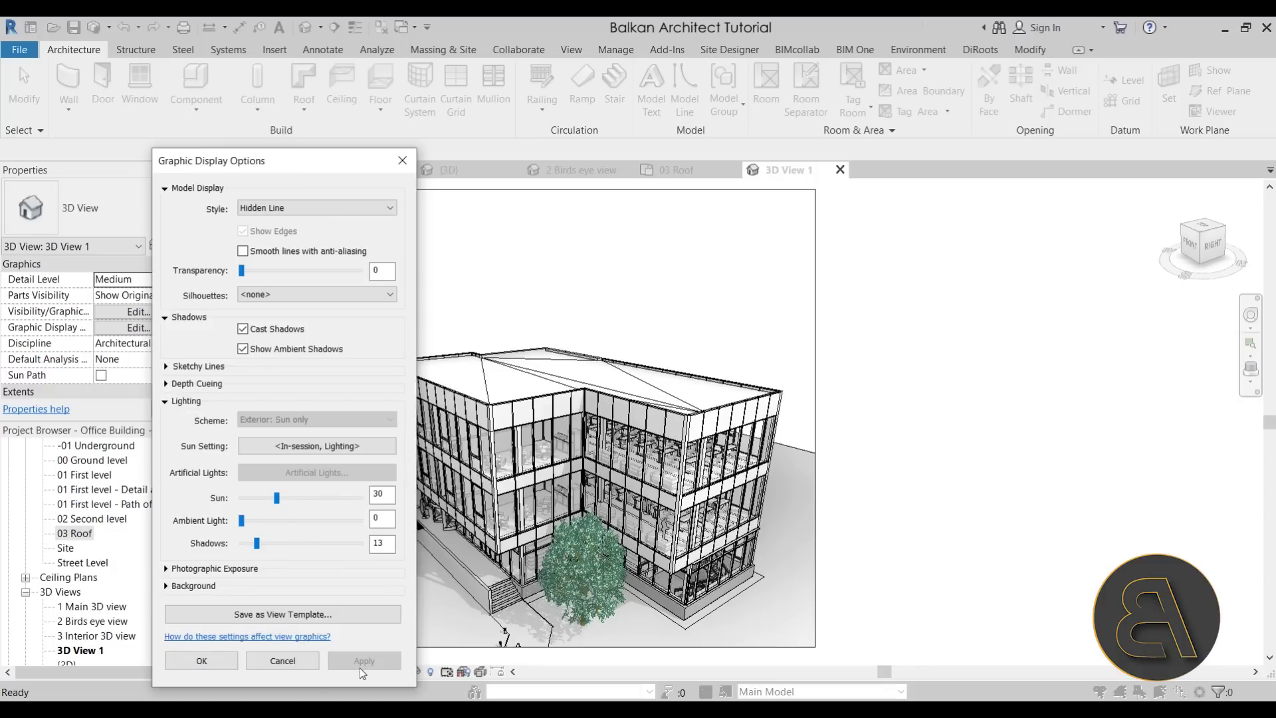
{"action": "left_click_drag", "start_coordinate": [260, 549], "coordinate": [261, 549]}
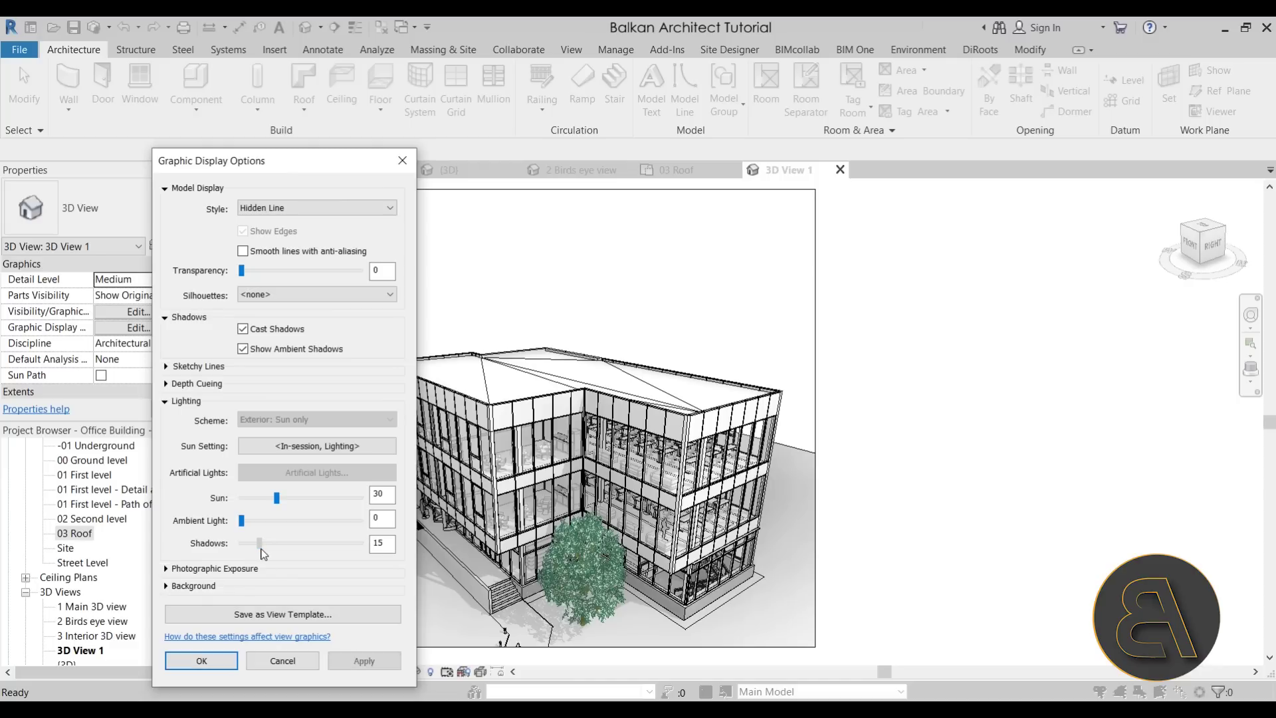
{"action": "left_click", "coordinate": [365, 660]}
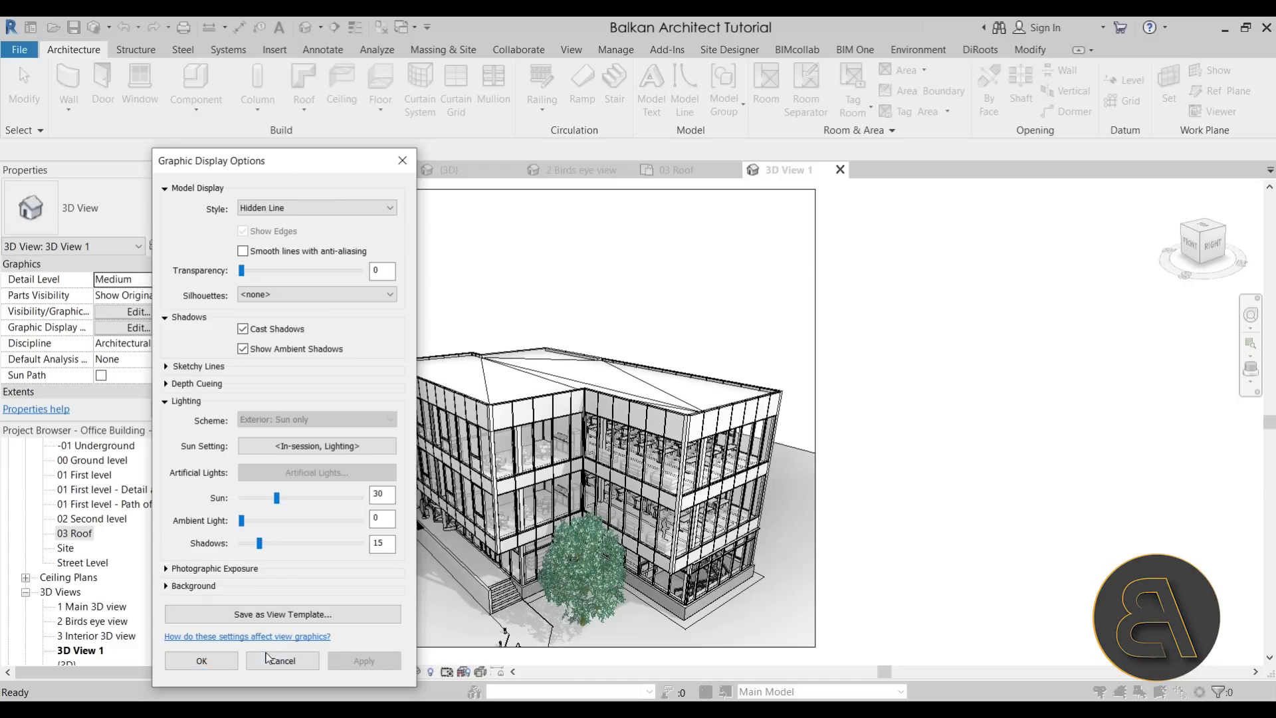
{"action": "left_click", "coordinate": [202, 661]}
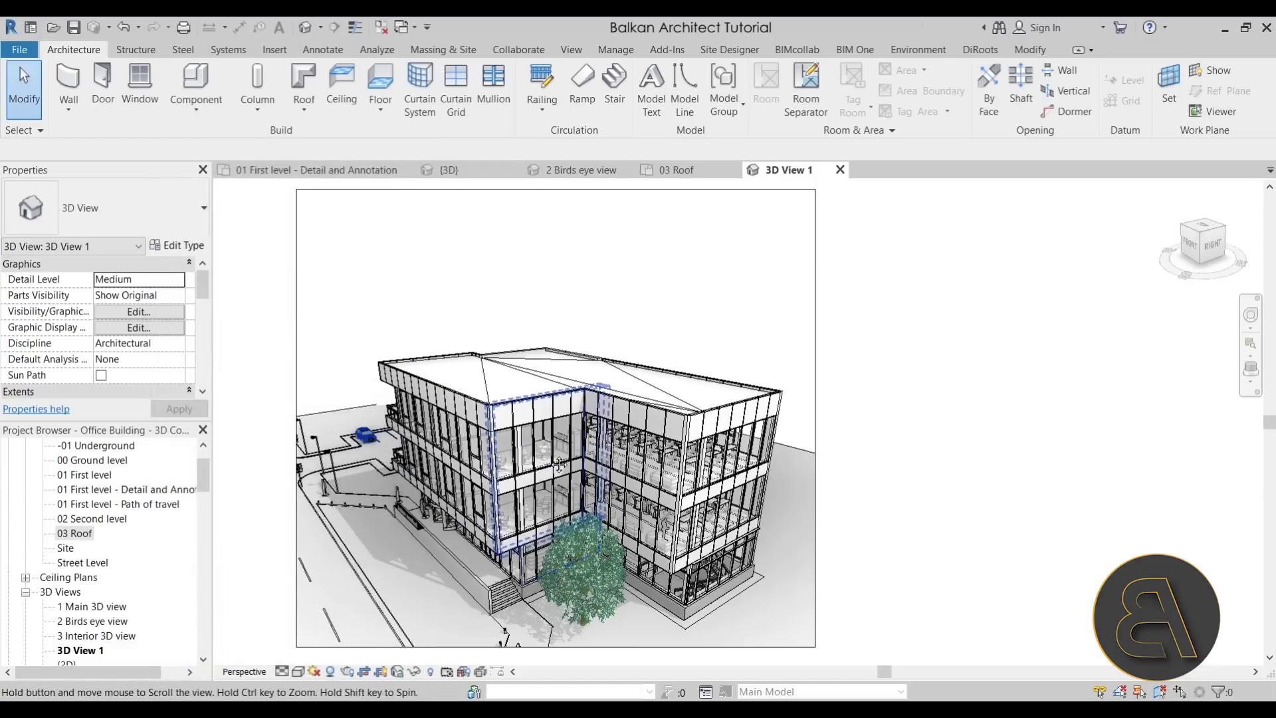
{"action": "middle_click_drag", "start_coordinate": [478, 323], "coordinate": [515, 340], "text": "shift"}
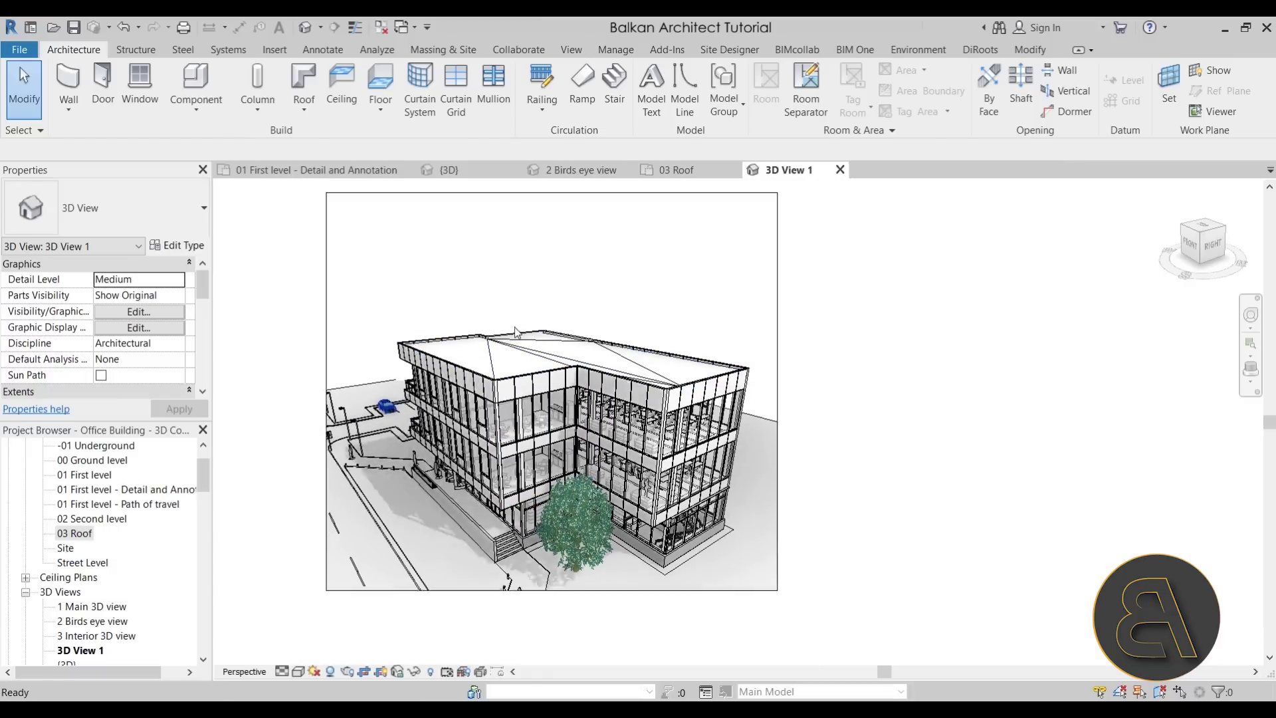
Rename the perspective view 3D View 1 as "3D Construction View 1".
{"action": "scroll", "coordinate": [139, 548], "scroll_direction": "down", "scroll_amount": 1}
{"action": "scroll", "coordinate": [140, 548], "scroll_direction": "down", "scroll_amount": 7}
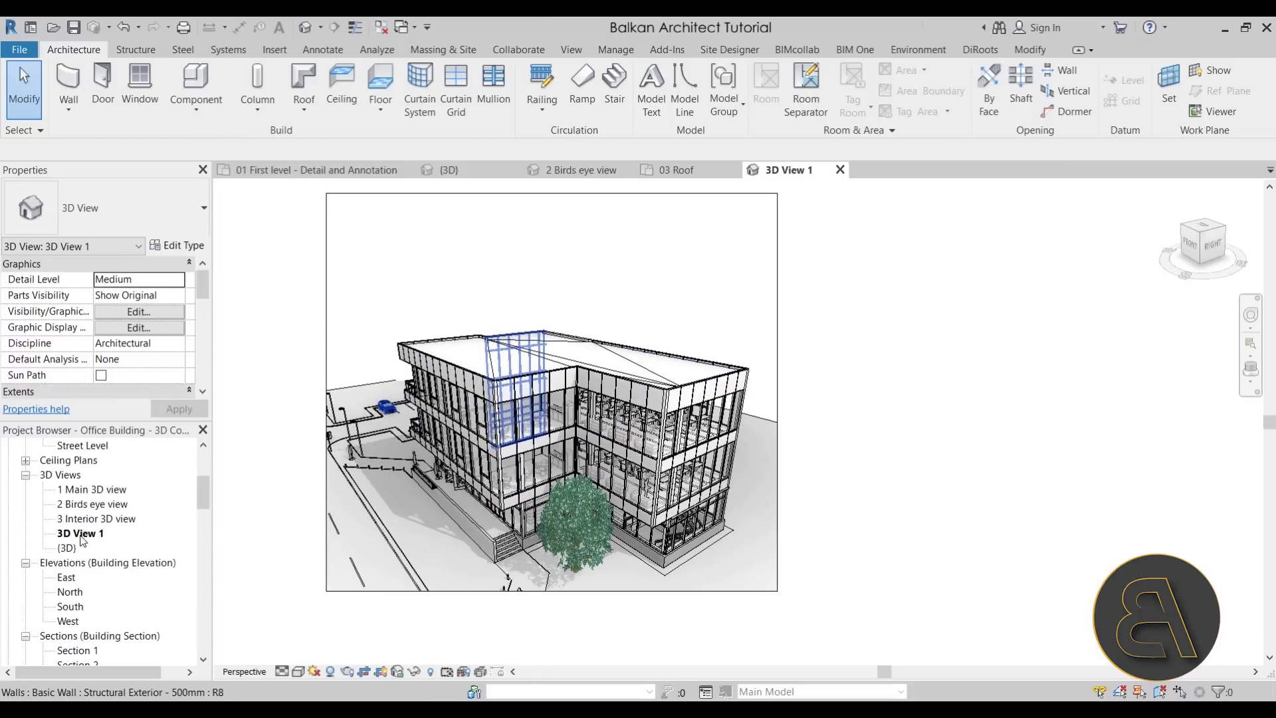
{"action": "right_click", "coordinate": [82, 537]}
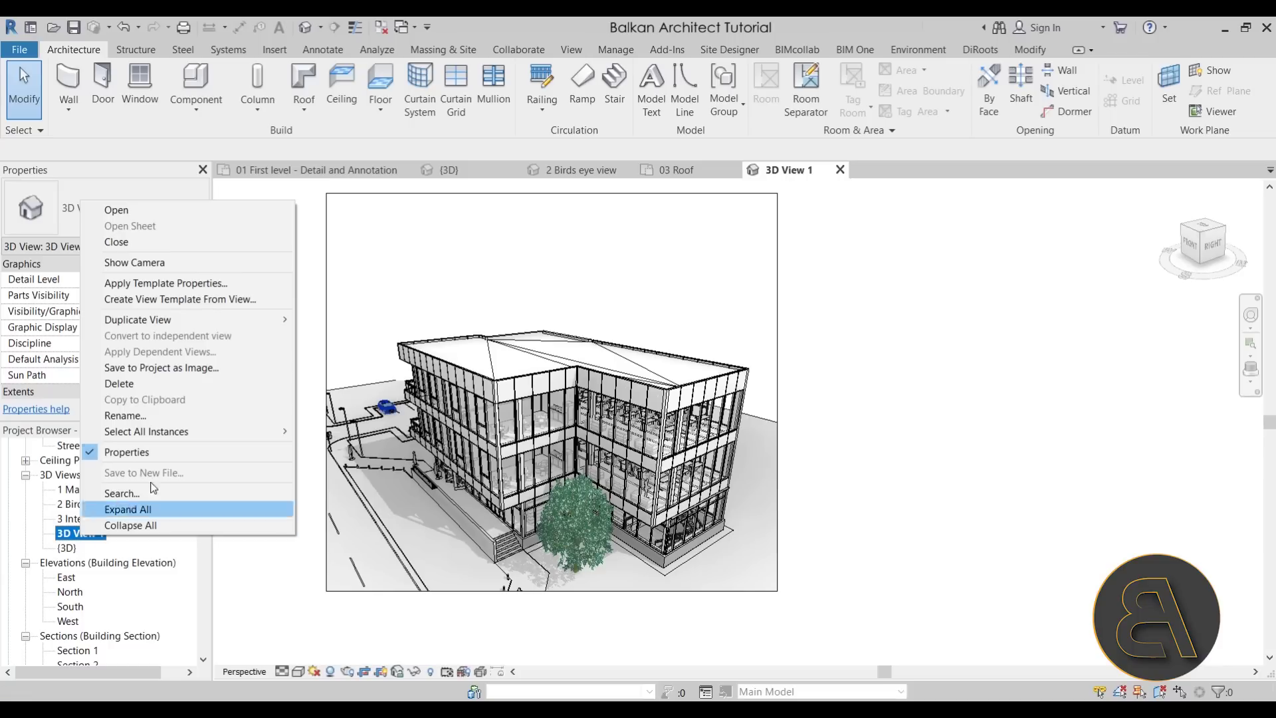
{"action": "left_click", "coordinate": [166, 416]}
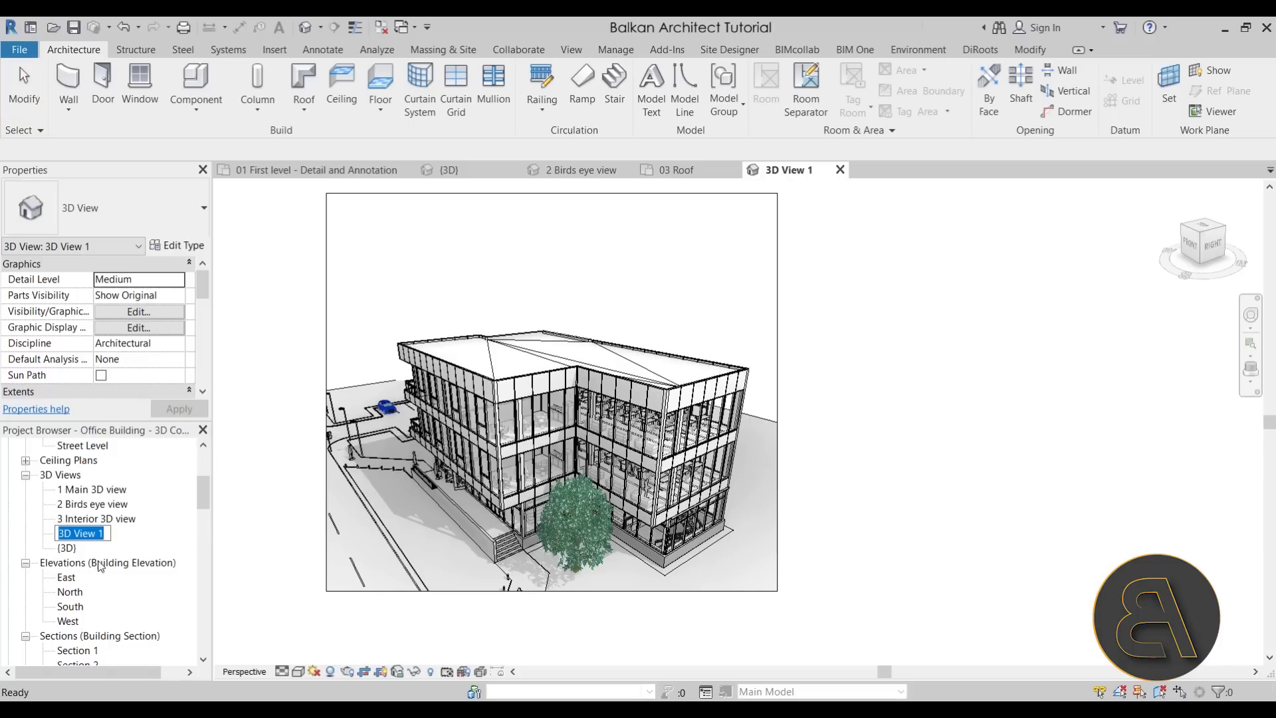
{"action": "left_click", "coordinate": [107, 534]}
{"action": "left_click_drag", "start_coordinate": [72, 533], "coordinate": [94, 535]}
{"action": "left_click", "coordinate": [79, 533]}
{"action": "type", "text": "Con"}
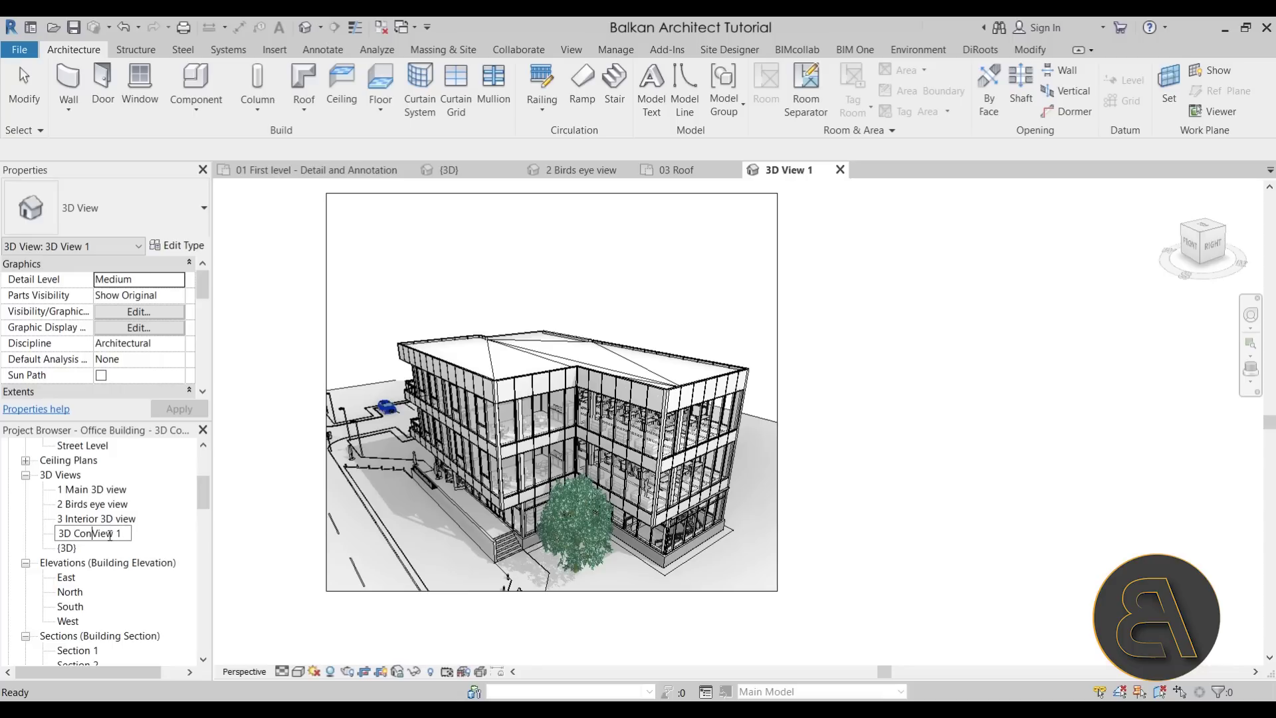
{"action": "type", "text": "struction"}
{"action": "key", "text": "Return"}
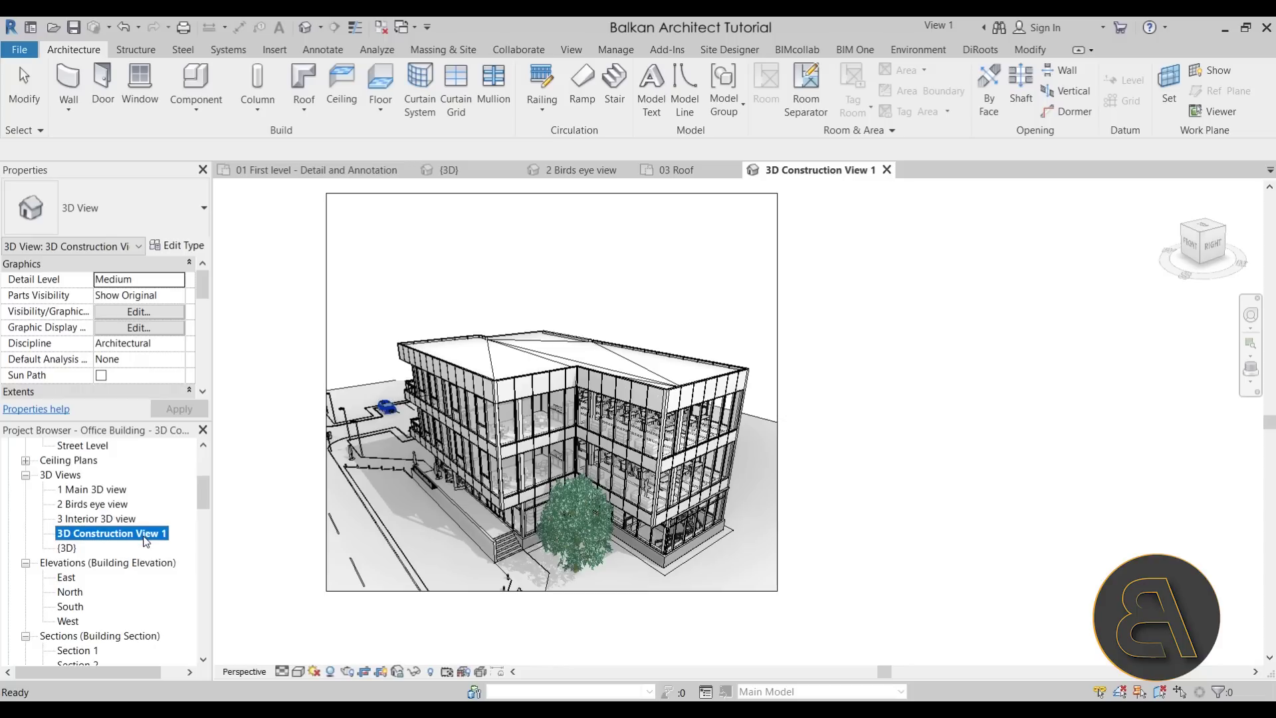
Duplicate 3D Construction View 1 without detailing and rename the copy "3D Construction View 2".
{"action": "right_click", "coordinate": [146, 541]}
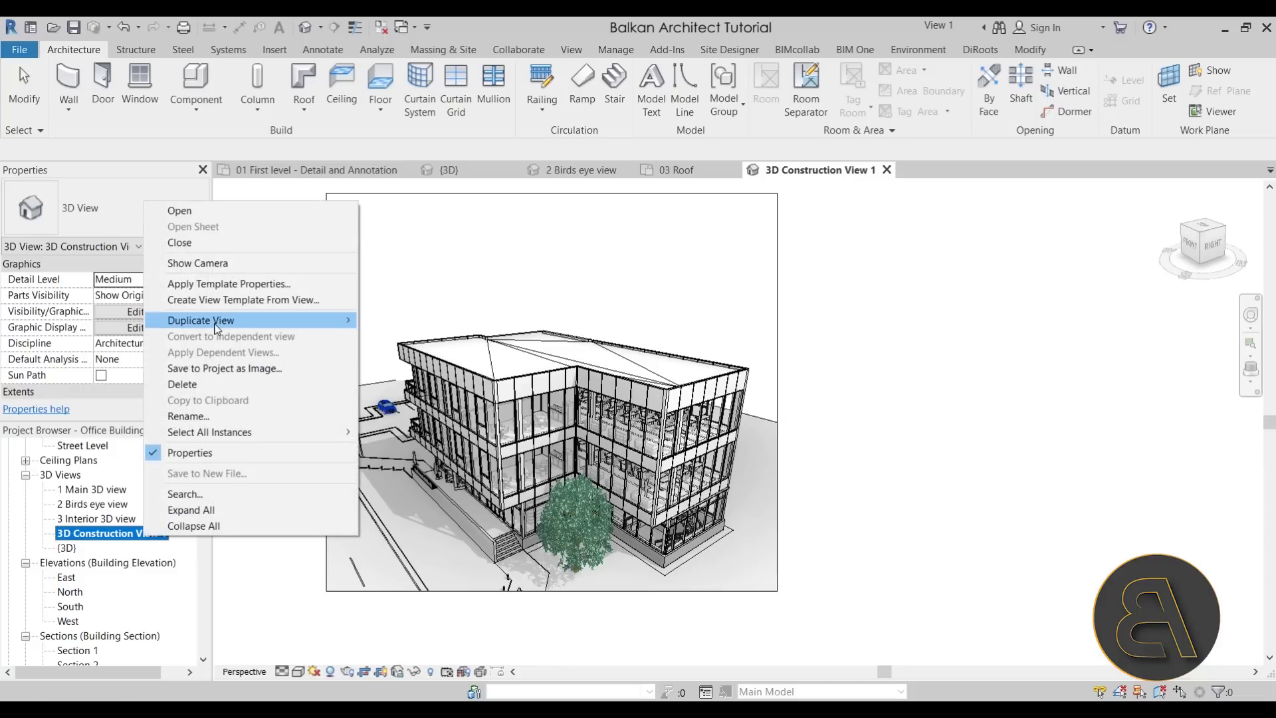
{"action": "mouse_move", "coordinate": [216, 323]}
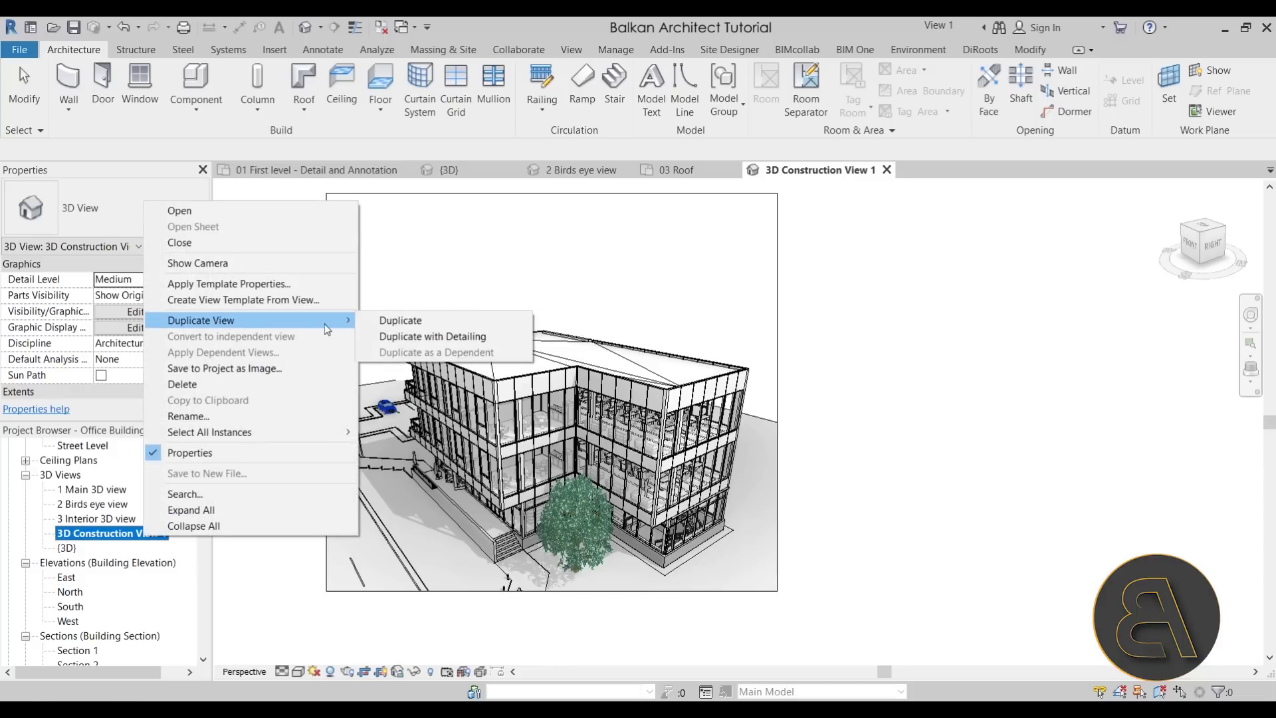
{"action": "left_click", "coordinate": [400, 320]}
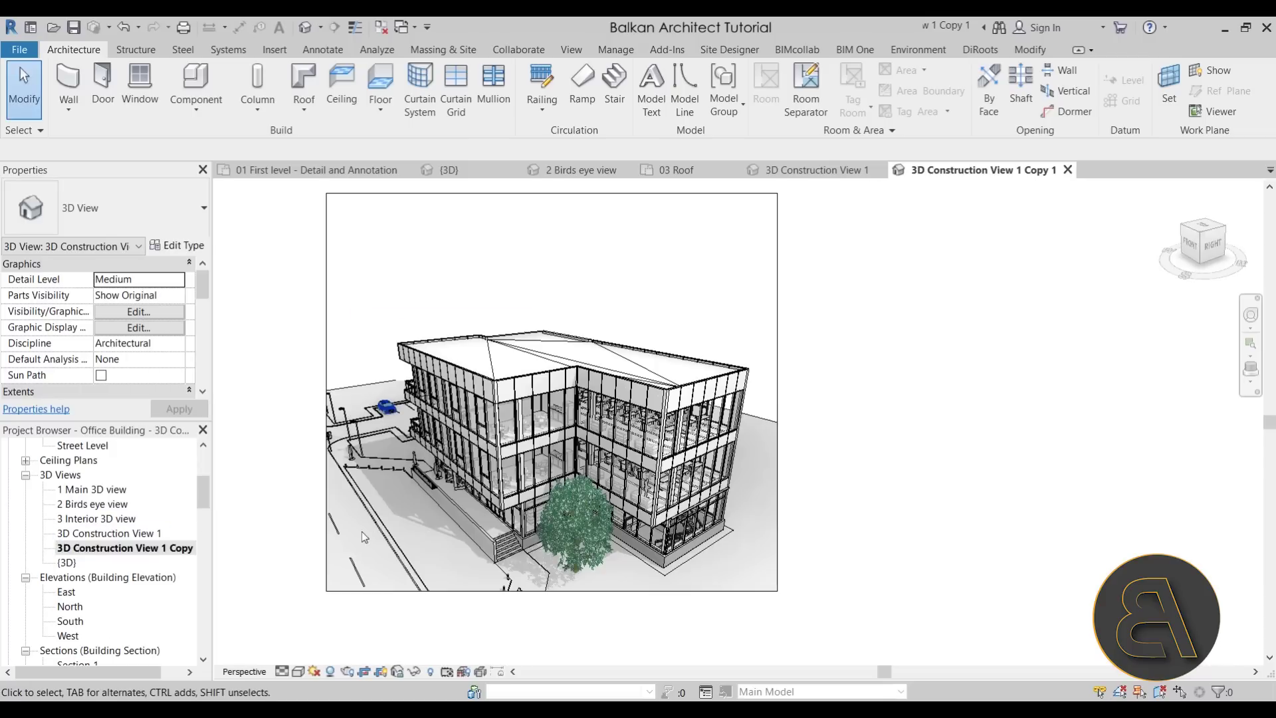
{"action": "left_click", "coordinate": [133, 548]}
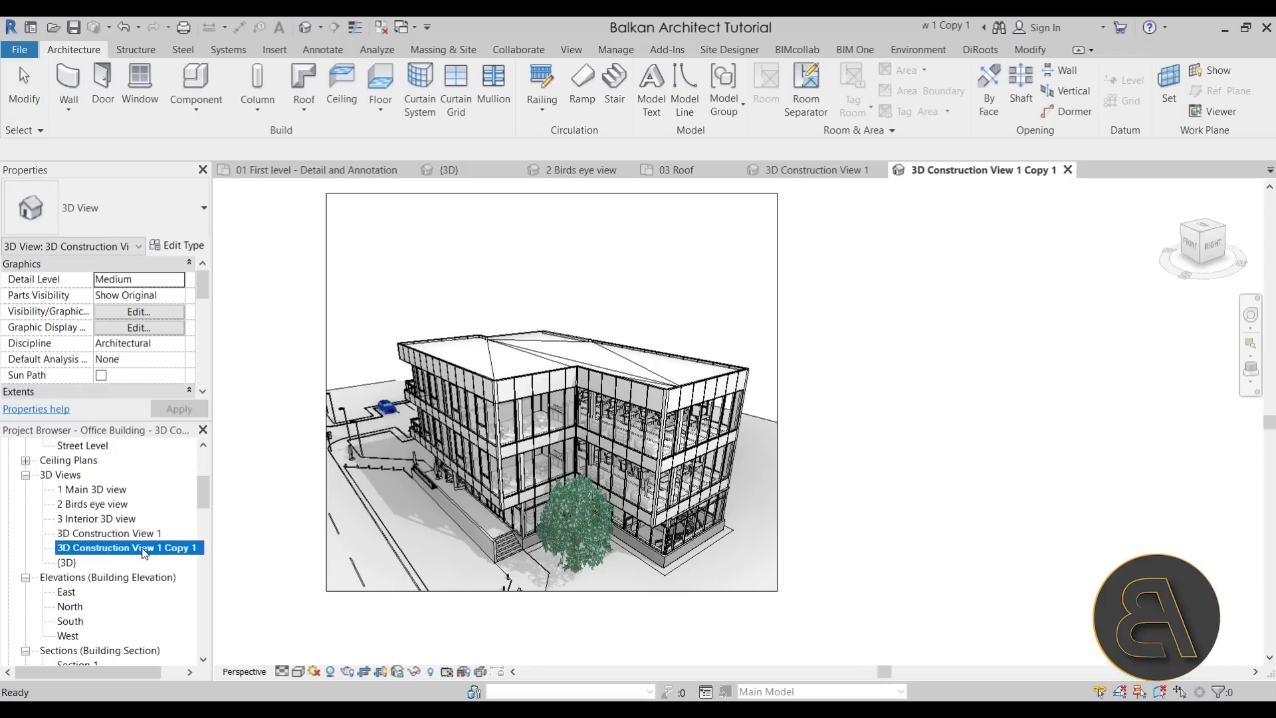
{"action": "left_click", "coordinate": [157, 548]}
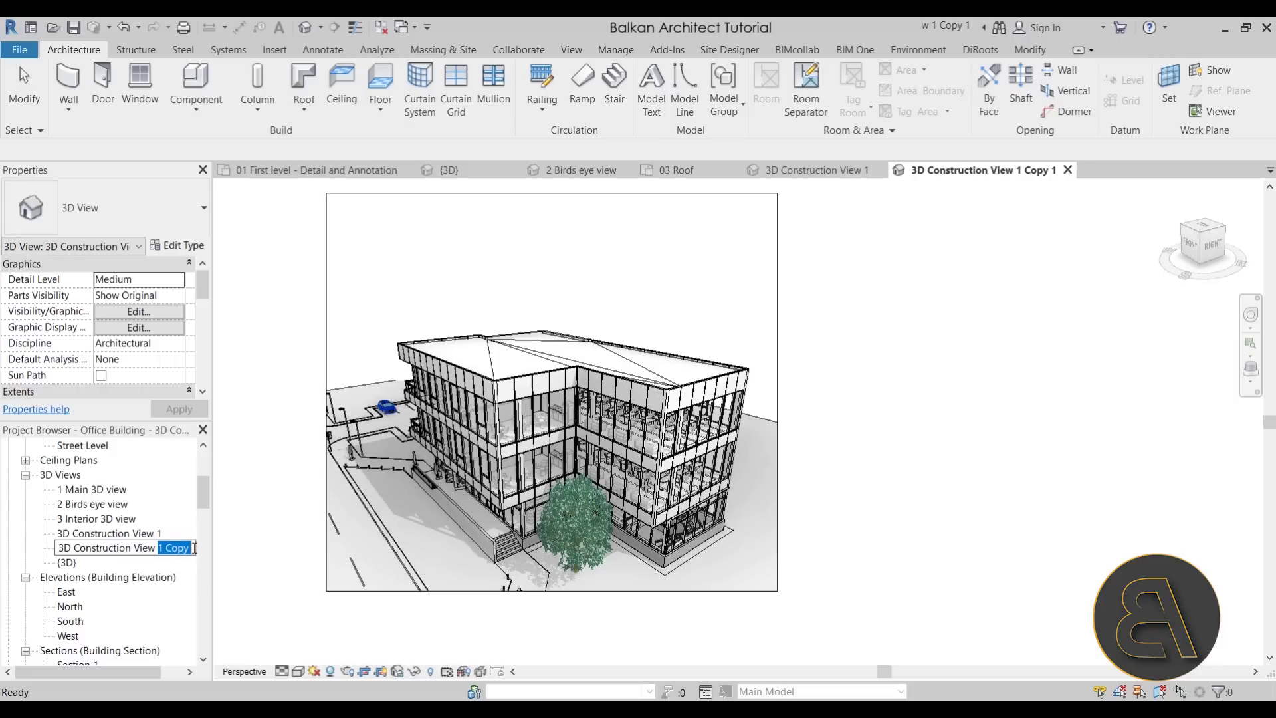
{"action": "type", "text": "2"}
{"action": "key", "text": "Return"}
Duplicate 3D Construction View 2 without detailing and rename the copy "3D Construction View 3".
{"action": "right_click", "coordinate": [157, 550]}
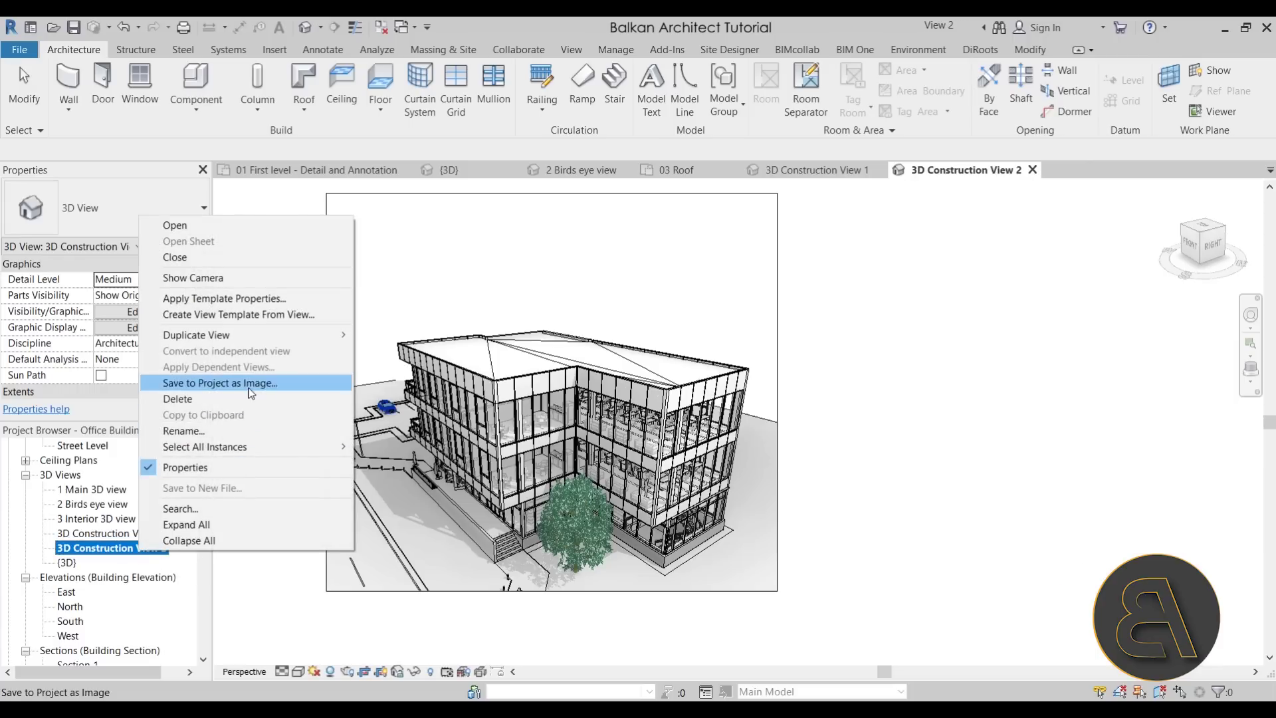
{"action": "mouse_move", "coordinate": [273, 336]}
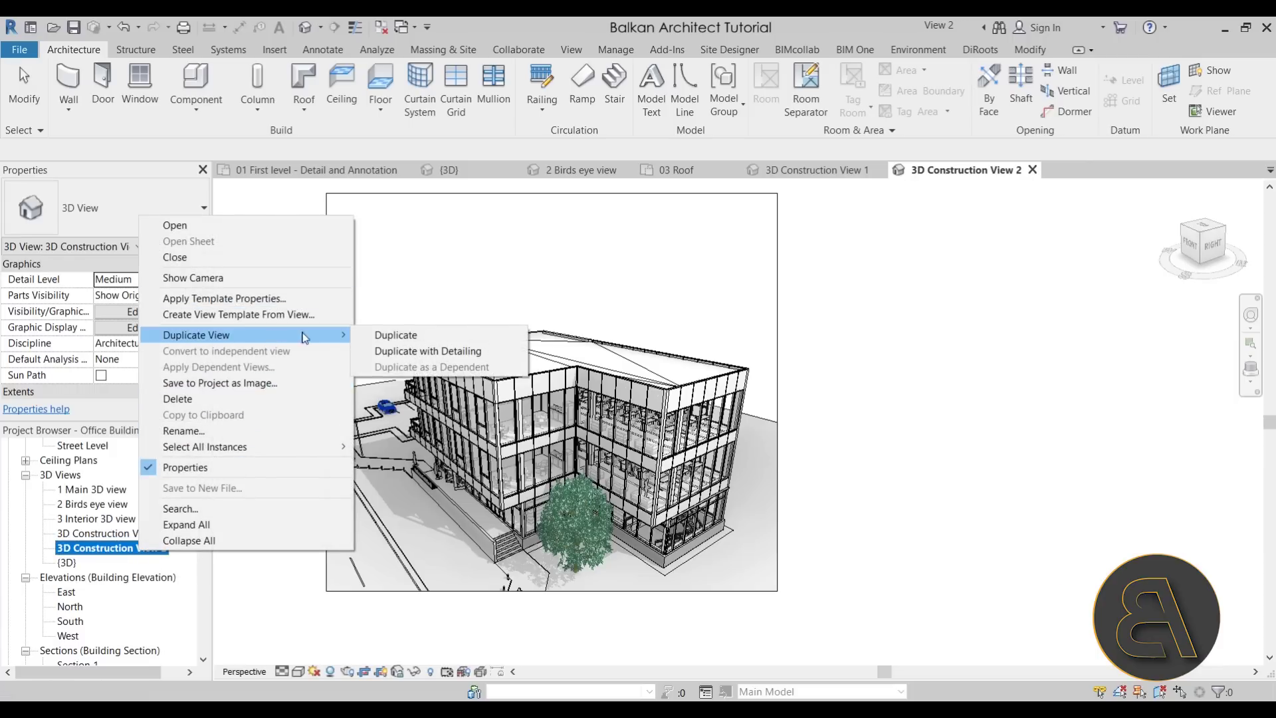
{"action": "left_click", "coordinate": [385, 334]}
{"action": "left_click", "coordinate": [177, 561]}
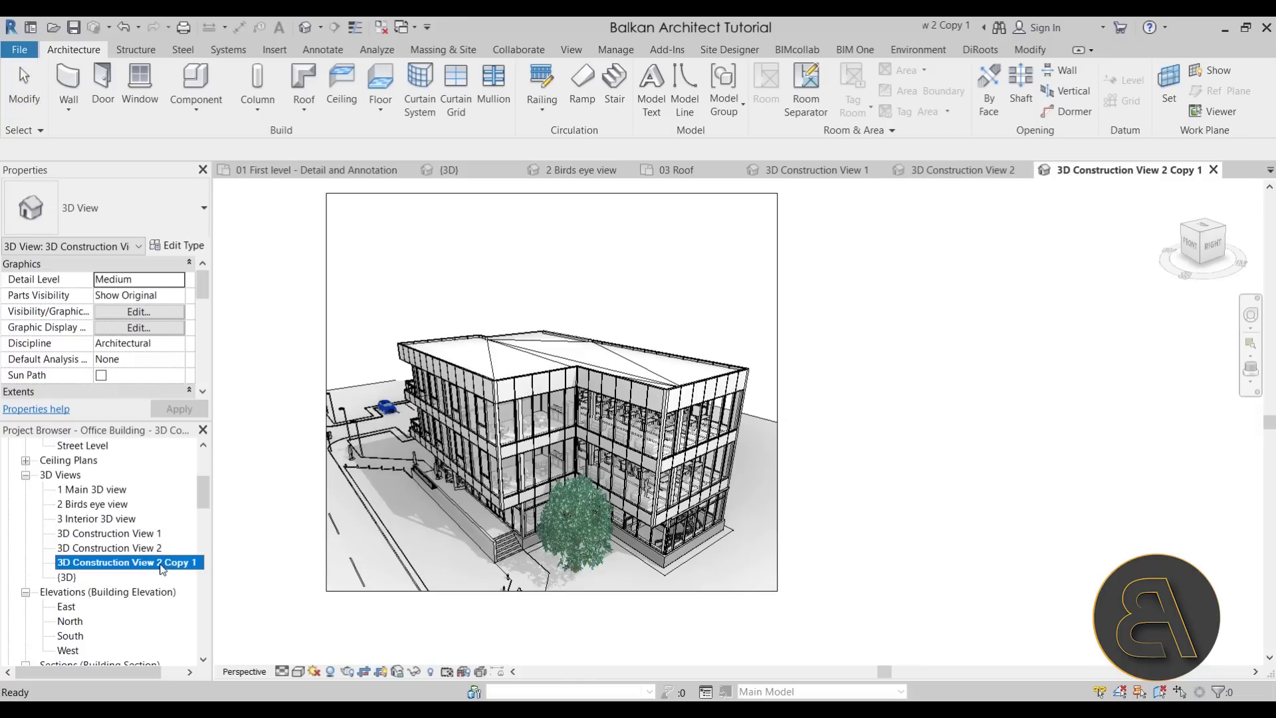
{"action": "left_click", "coordinate": [159, 567]}
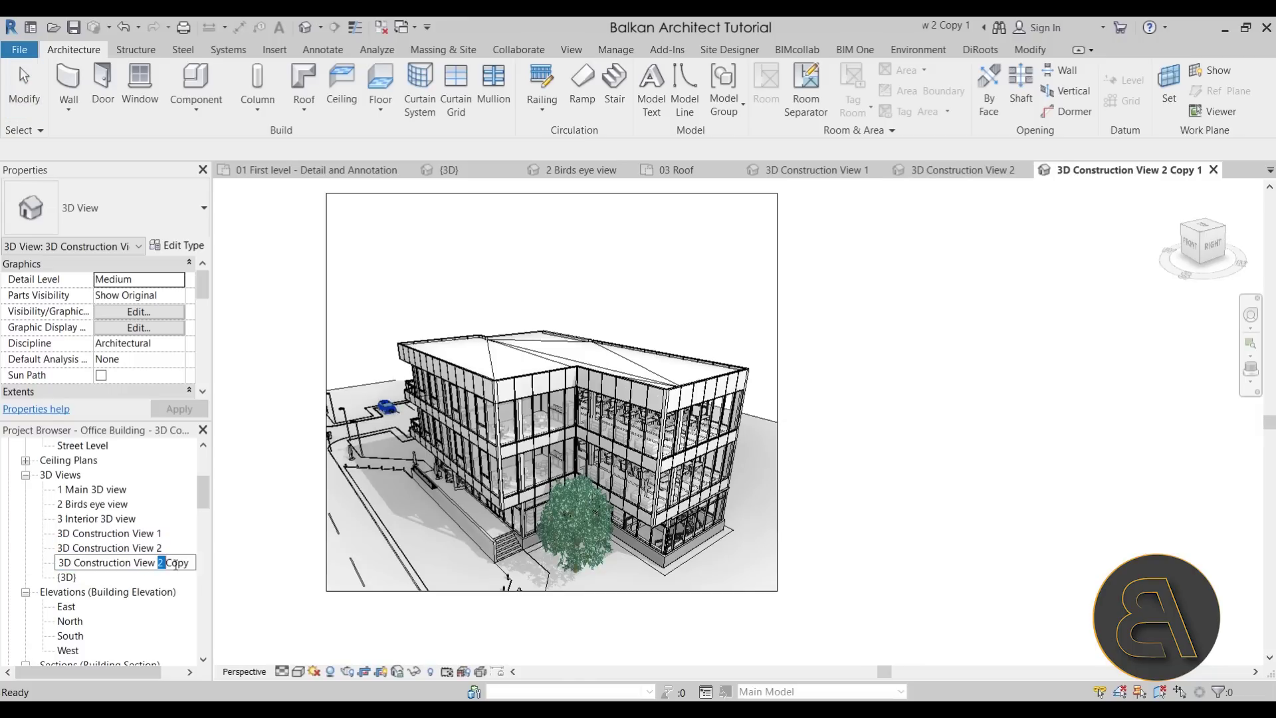
{"action": "left_click_drag", "start_coordinate": [158, 566], "coordinate": [208, 570]}
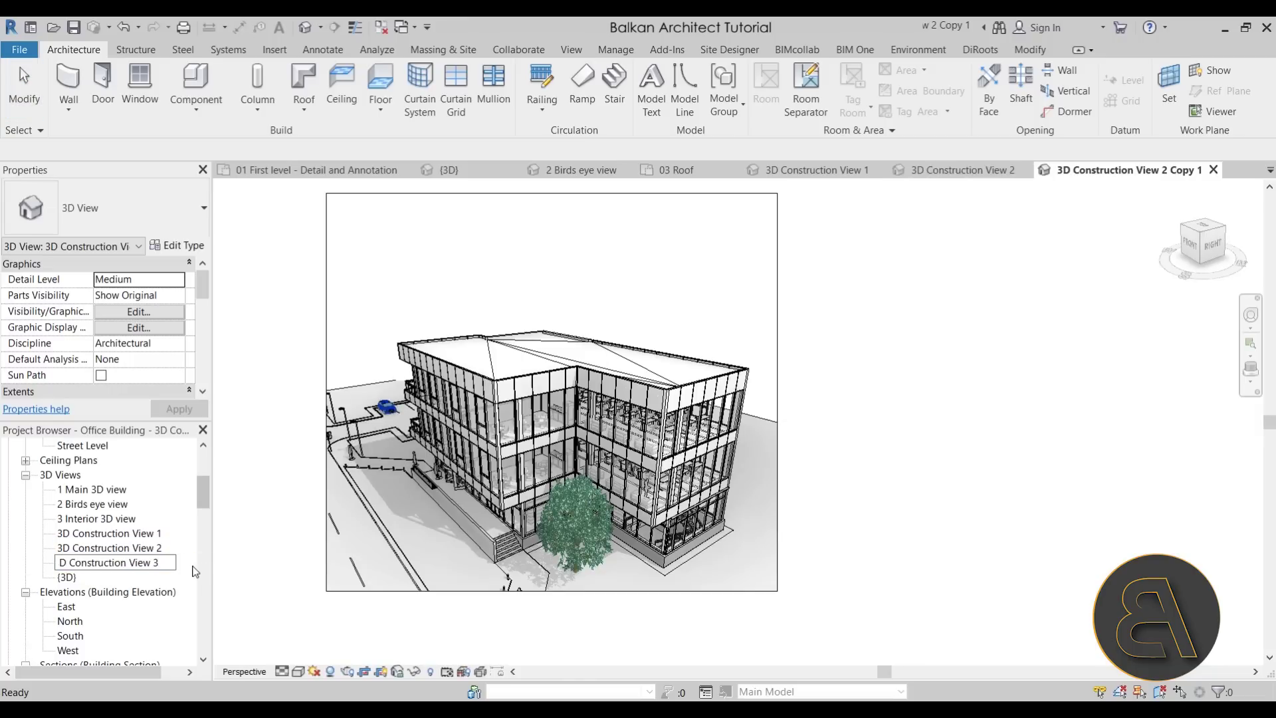
{"action": "key", "text": "Return"}
{"action": "left_click", "coordinate": [139, 547]}
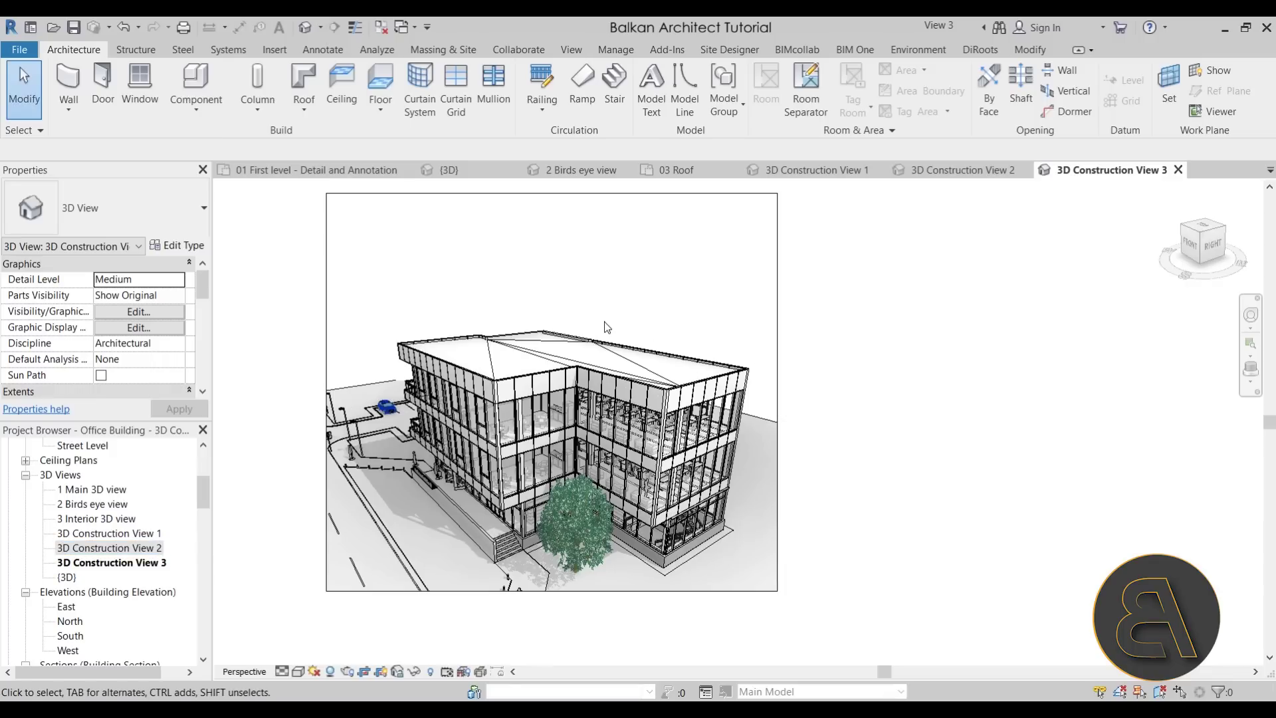
{"action": "middle_click_drag", "start_coordinate": [400, 322], "coordinate": [396, 331]}
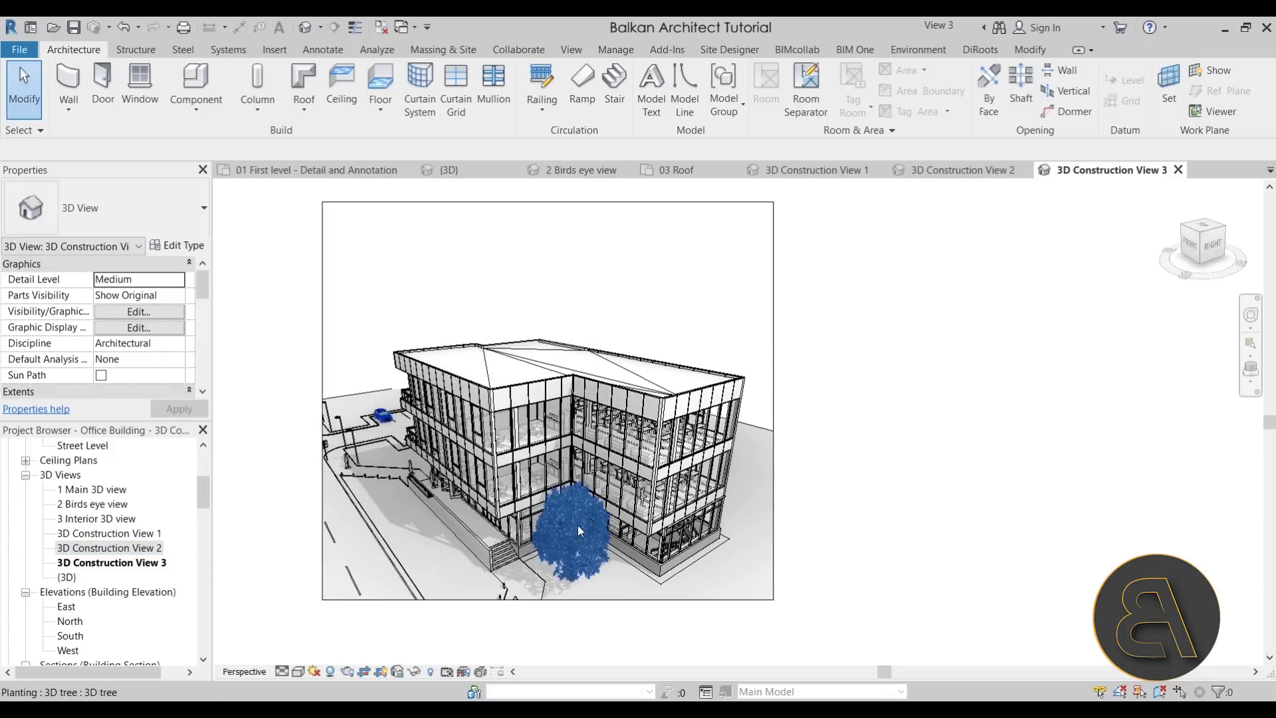
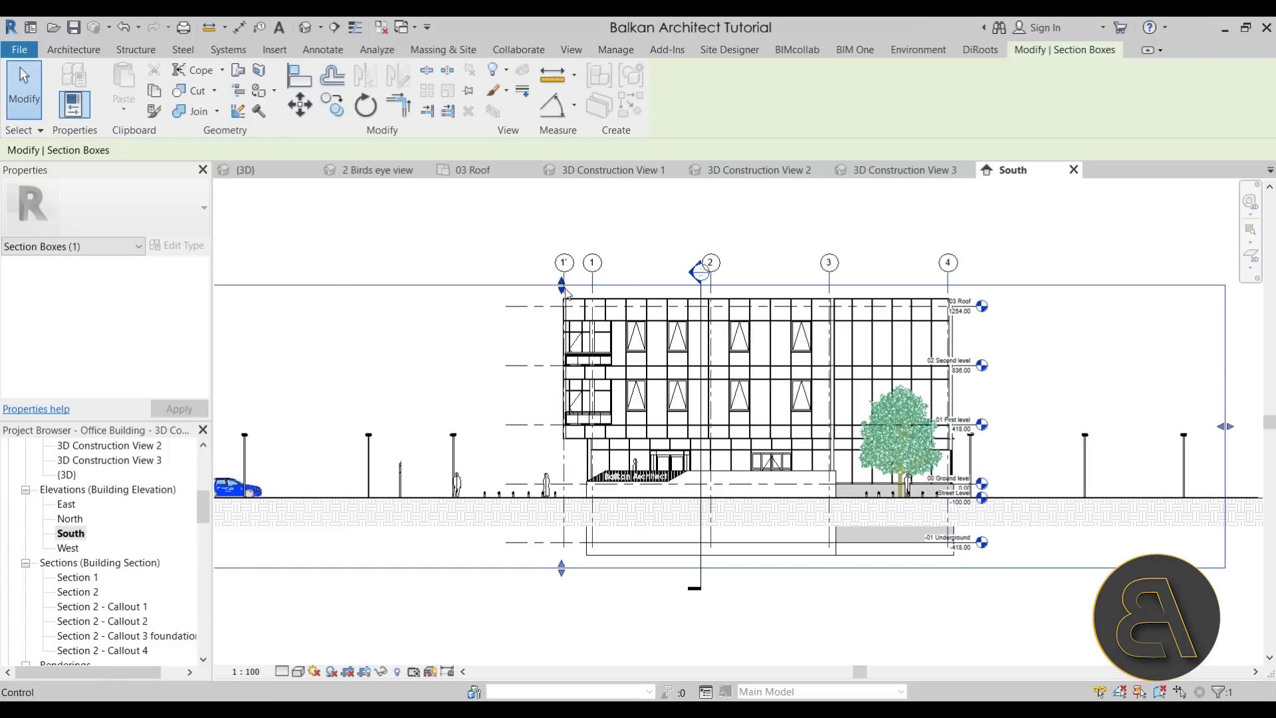
Lower the top edge of the section box in the South elevation to about the 01 First level line.
{"action": "left_click_drag", "start_coordinate": [564, 291], "coordinate": [546, 430]}
{"action": "scroll", "coordinate": [547, 429], "scroll_direction": "up", "scroll_amount": 10}
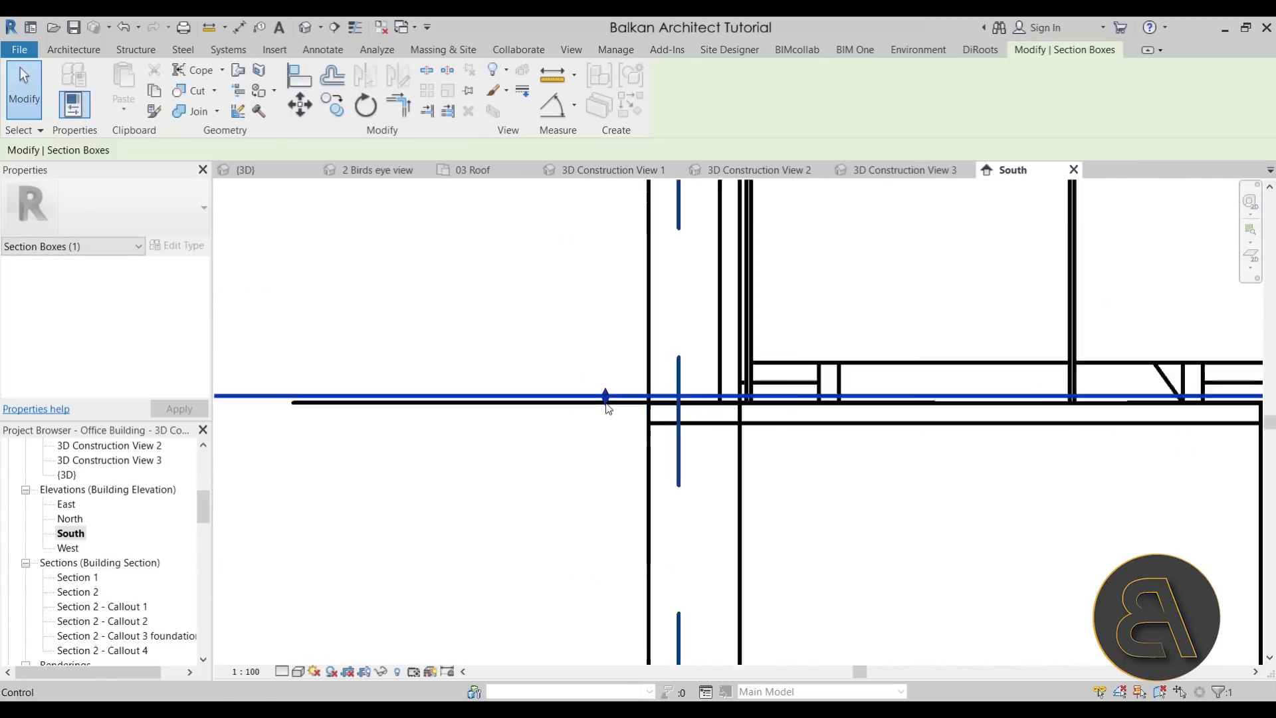
{"action": "left_click_drag", "start_coordinate": [605, 402], "coordinate": [620, 366]}
{"action": "scroll", "coordinate": [613, 373], "scroll_direction": "up", "scroll_amount": 5}
{"action": "scroll", "coordinate": [521, 377], "scroll_direction": "down", "scroll_amount": 8}
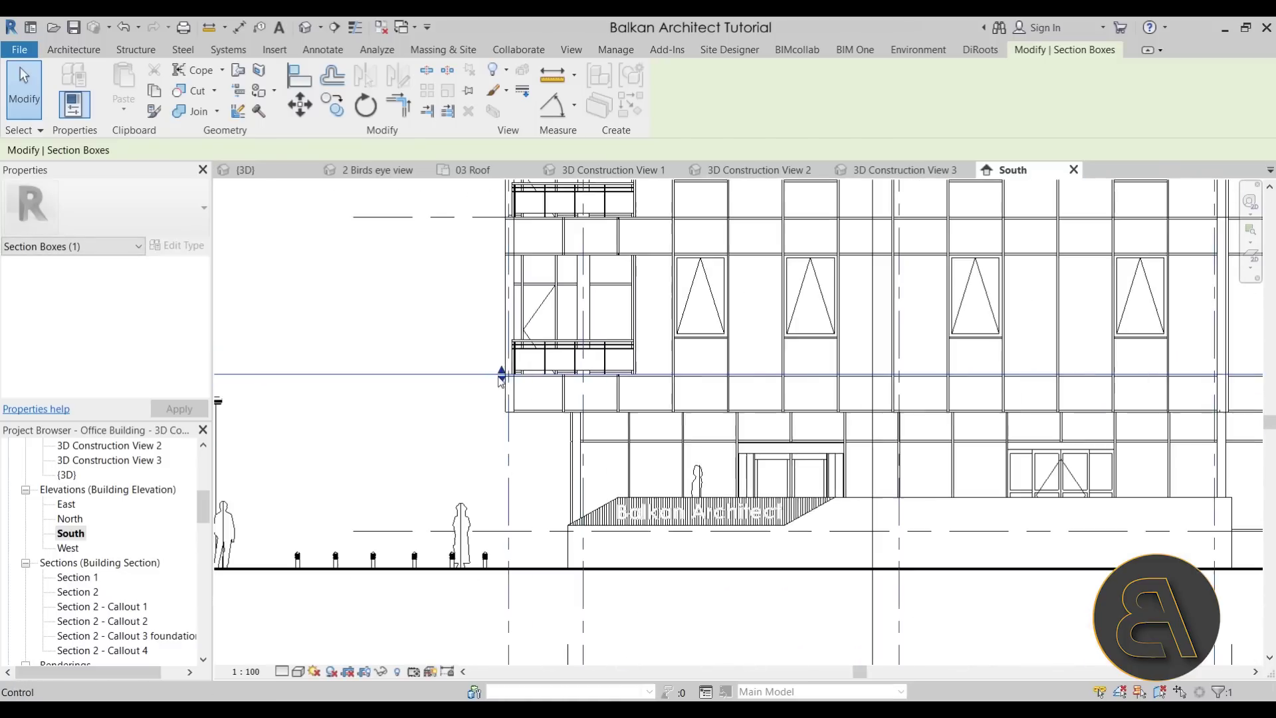
{"action": "scroll", "coordinate": [495, 387], "scroll_direction": "down", "scroll_amount": 2}
{"action": "scroll", "coordinate": [703, 369], "scroll_direction": "up", "scroll_amount": 6}
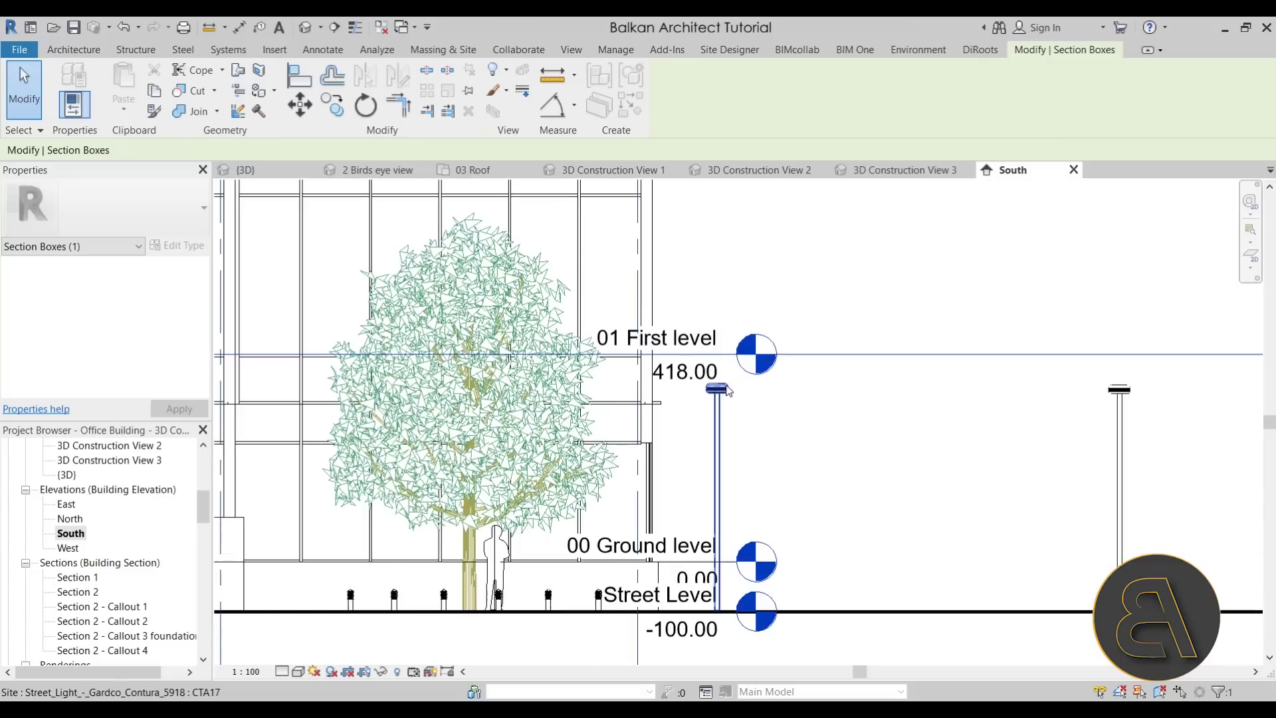
{"action": "scroll", "coordinate": [703, 369], "scroll_direction": "down", "scroll_amount": 6}
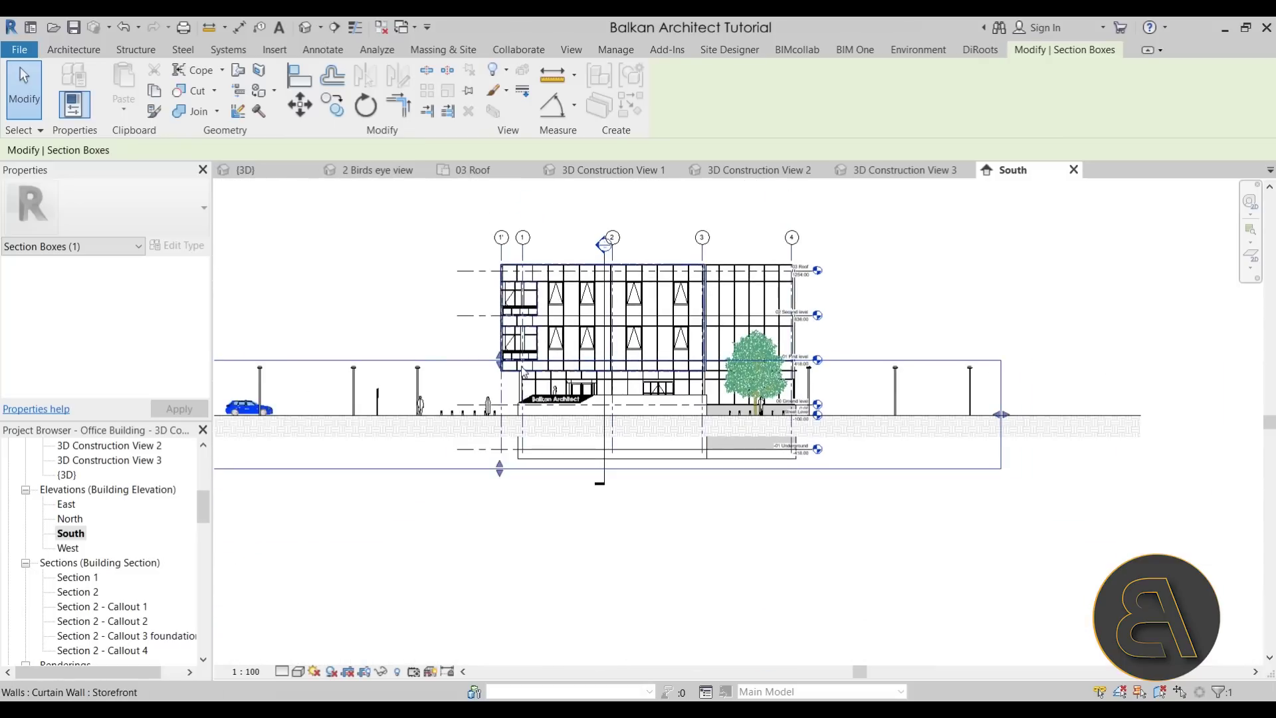
Readjust the section box's top edge in the South elevation so it lies right at the 01 First level floor.
{"action": "left_click_drag", "start_coordinate": [501, 362], "coordinate": [499, 213]}
{"action": "scroll", "coordinate": [517, 343], "scroll_direction": "up", "scroll_amount": 6}
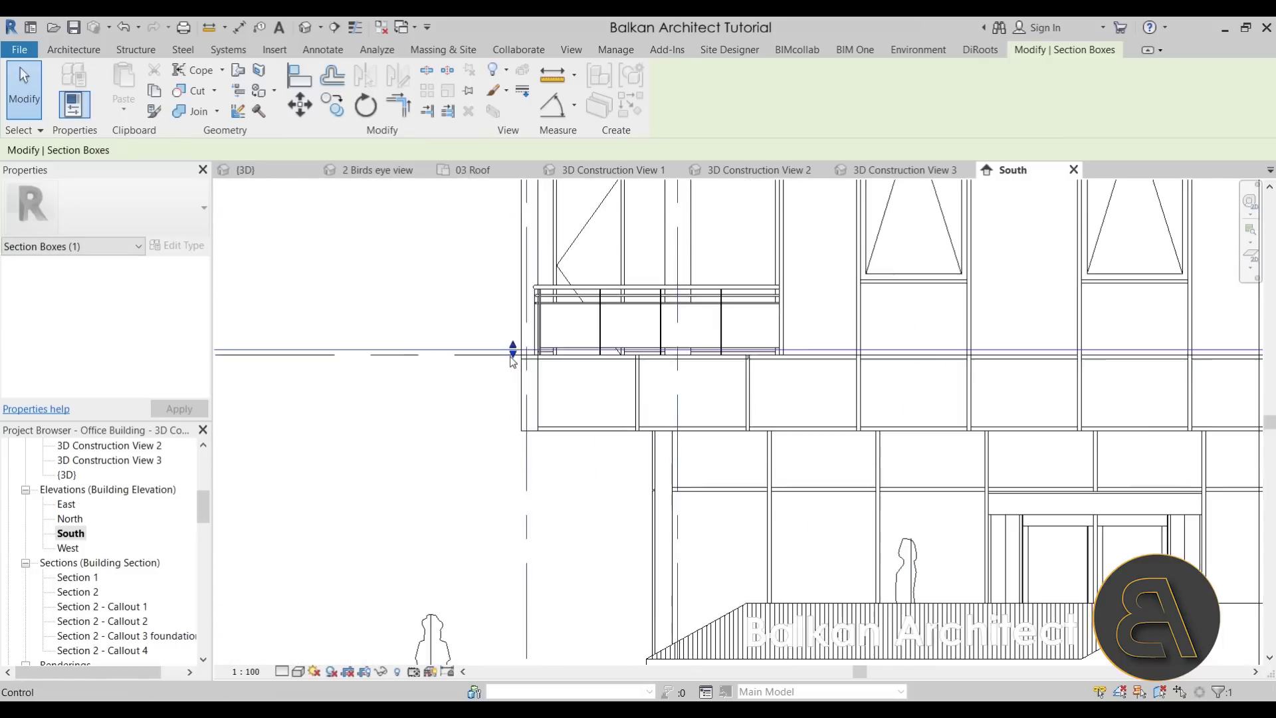
{"action": "left_click_drag", "start_coordinate": [518, 344], "coordinate": [517, 349]}
{"action": "scroll", "coordinate": [517, 349], "scroll_direction": "up", "scroll_amount": 3}
{"action": "scroll", "coordinate": [518, 359], "scroll_direction": "down", "scroll_amount": 5}
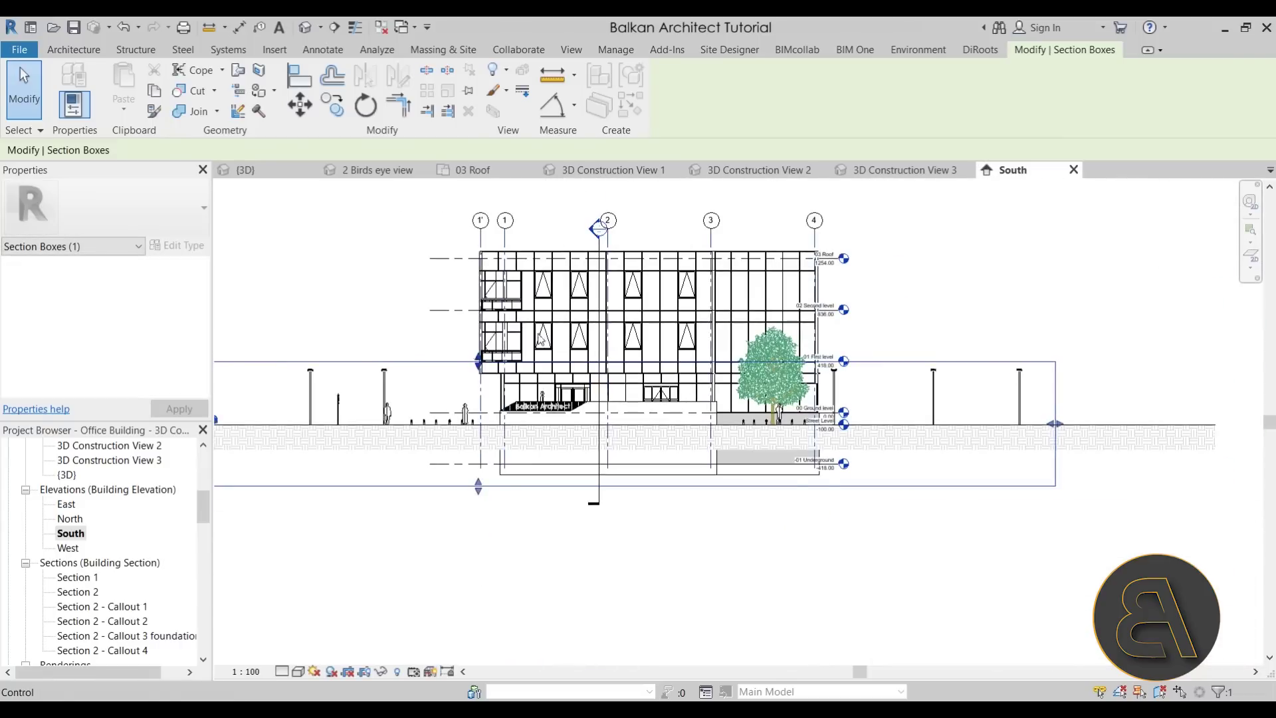
Open 3D Construction View 1, check the building cut at the first level, and hide the section box element in that view.
{"action": "left_click", "coordinate": [612, 170]}
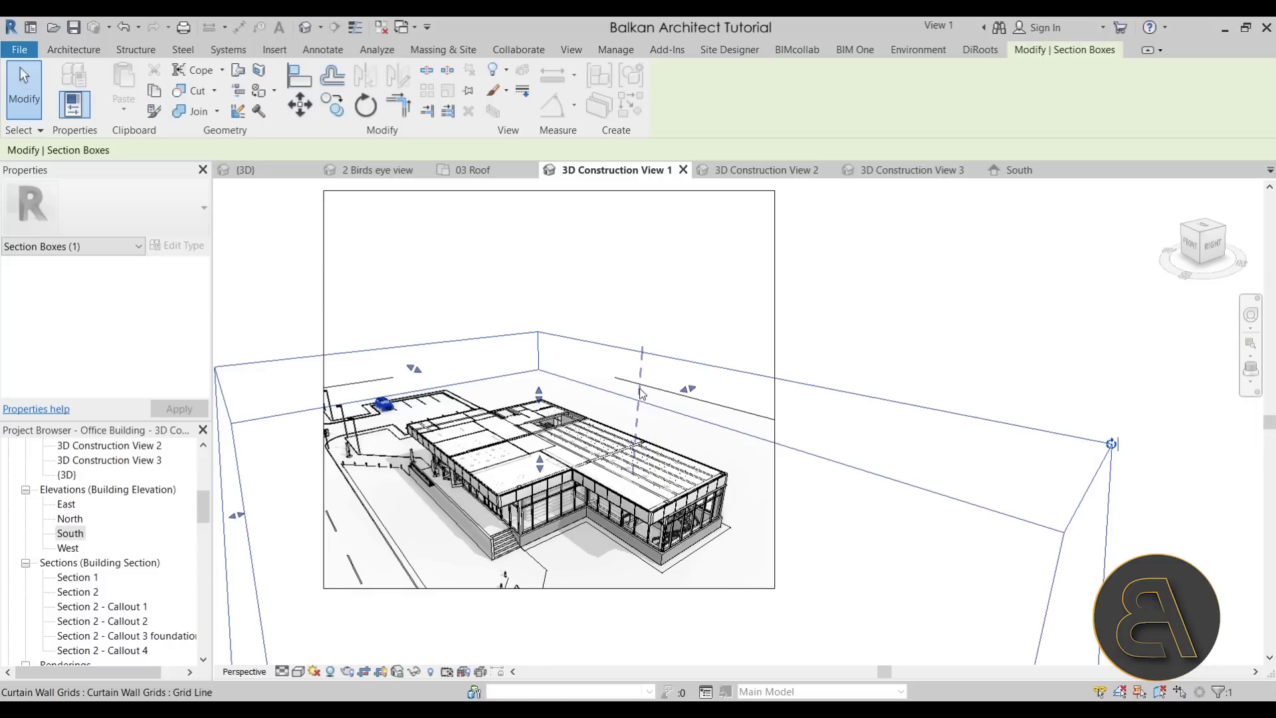
{"action": "left_click", "coordinate": [621, 301]}
{"action": "middle_click_drag", "start_coordinate": [499, 468], "coordinate": [560, 456]}
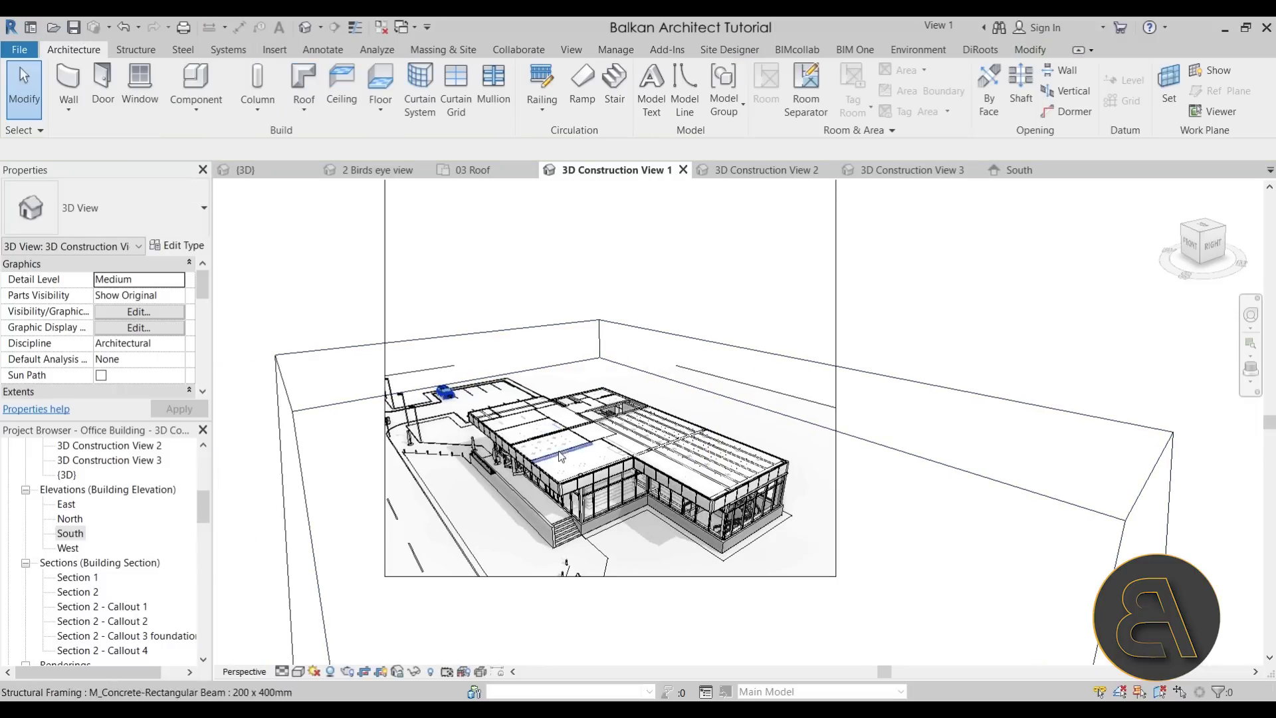
{"action": "scroll", "coordinate": [544, 433], "scroll_direction": "up", "scroll_amount": 4}
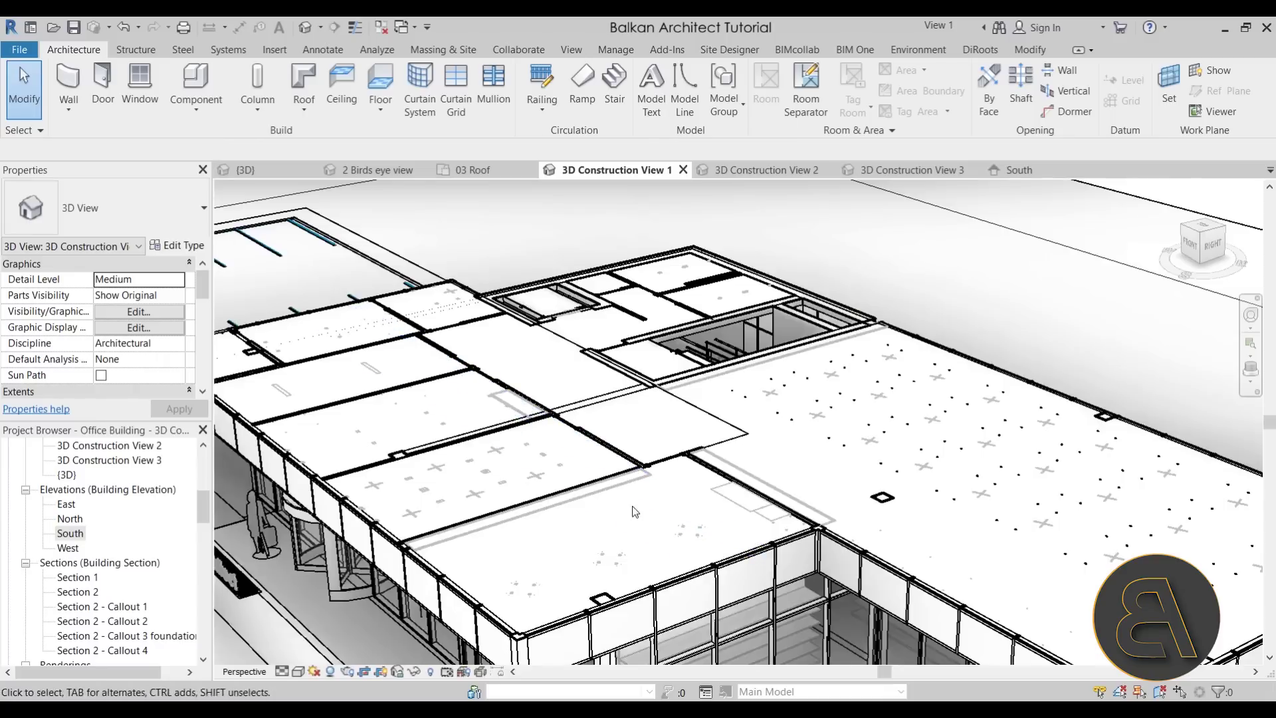
{"action": "scroll", "coordinate": [590, 467], "scroll_direction": "down", "scroll_amount": 5}
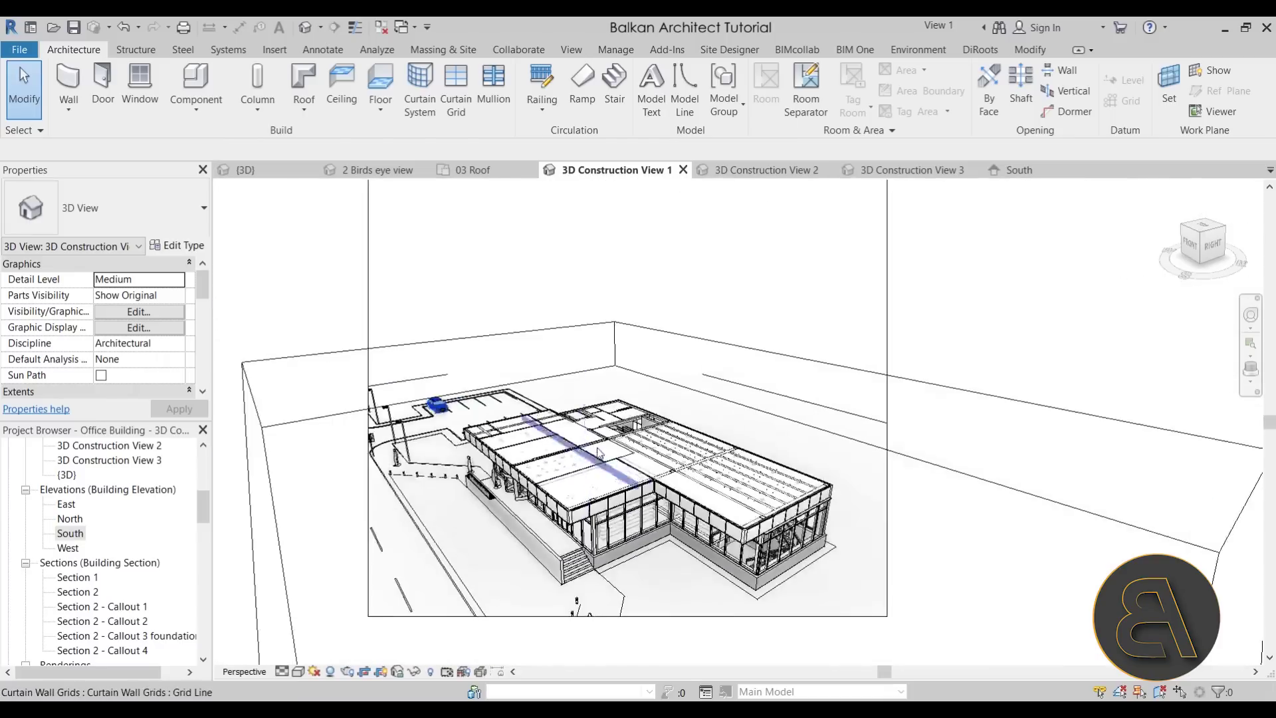
{"action": "left_click", "coordinate": [520, 335]}
{"action": "left_click", "coordinate": [694, 328]}
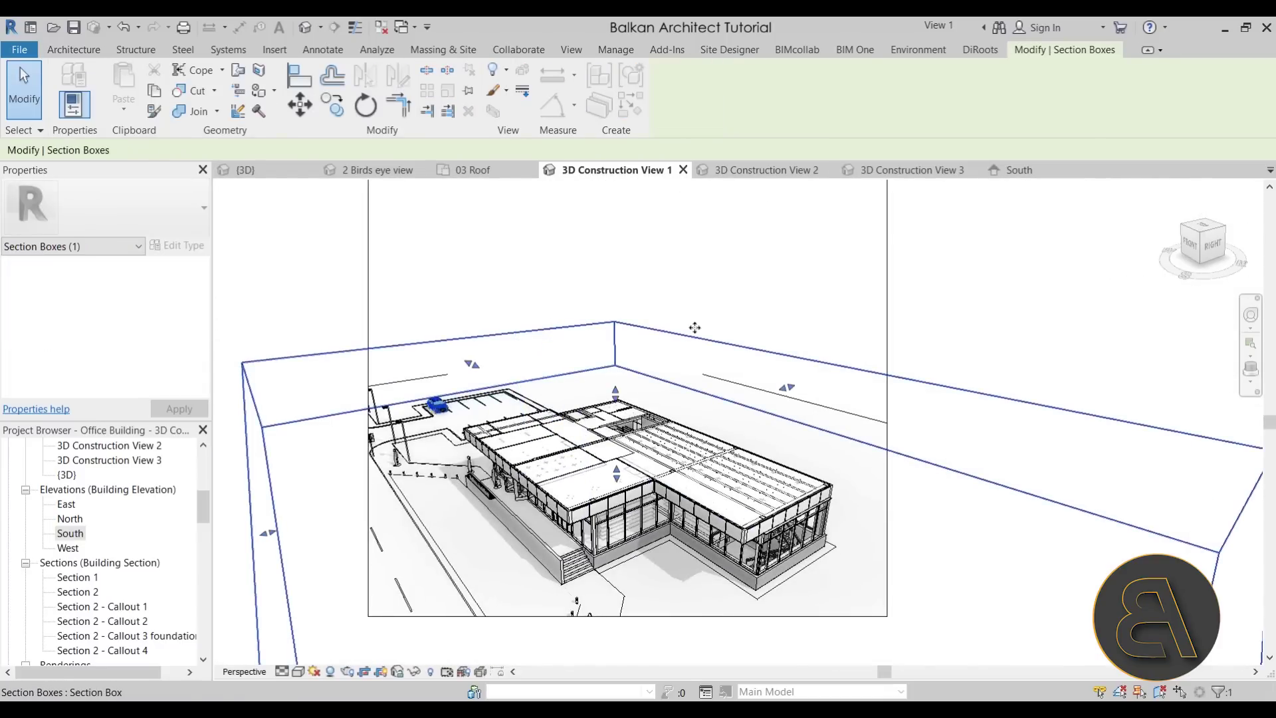
{"action": "middle_click_drag", "start_coordinate": [465, 372], "coordinate": [446, 350]}
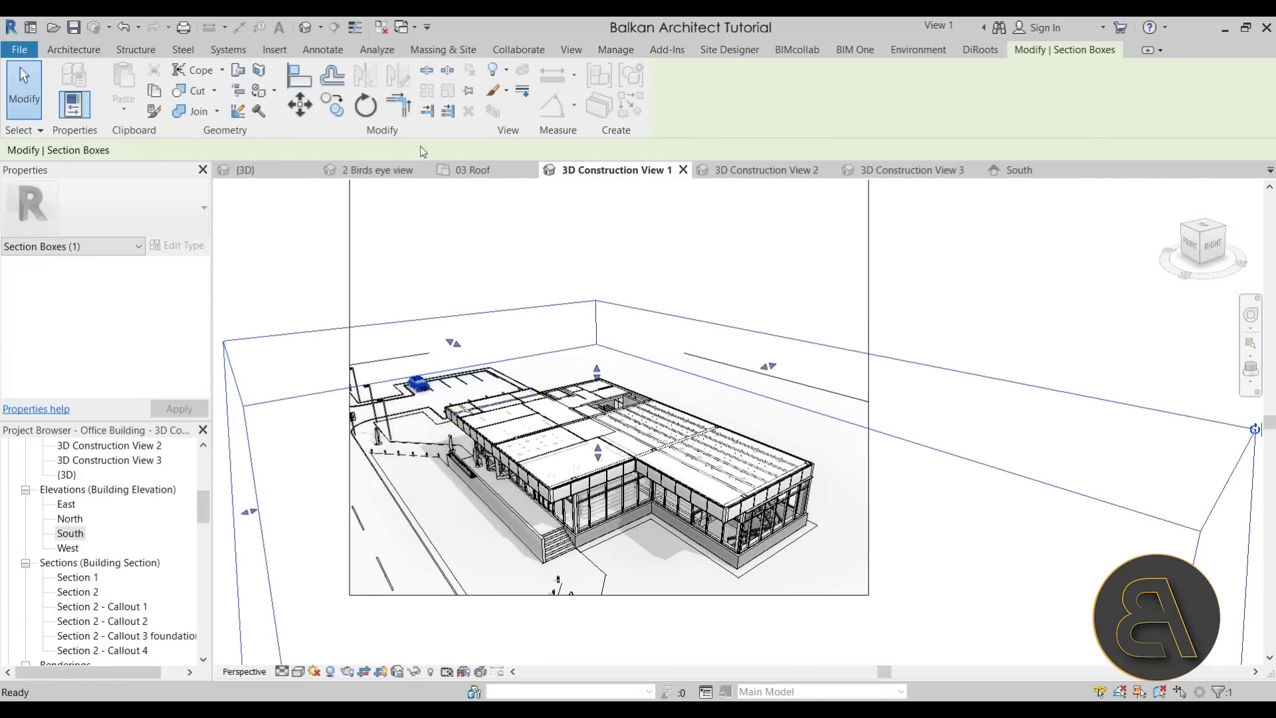
{"action": "left_click", "coordinate": [496, 74]}
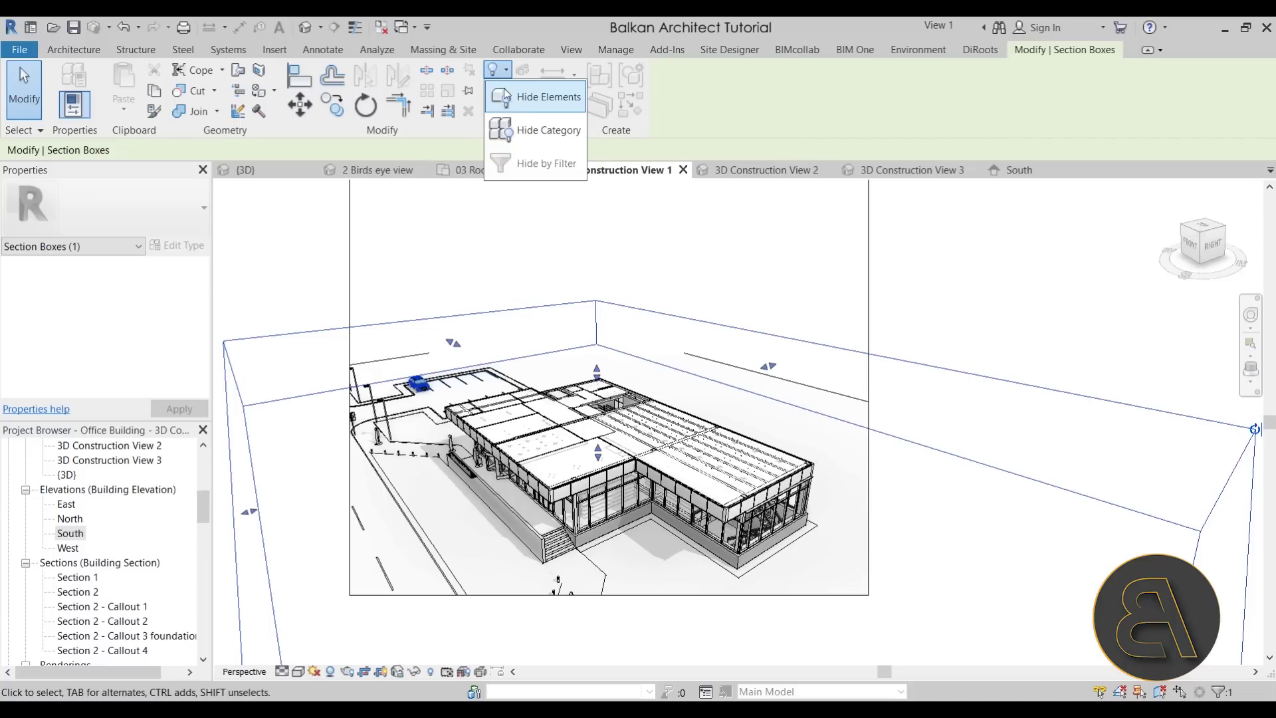
{"action": "left_click", "coordinate": [526, 98]}
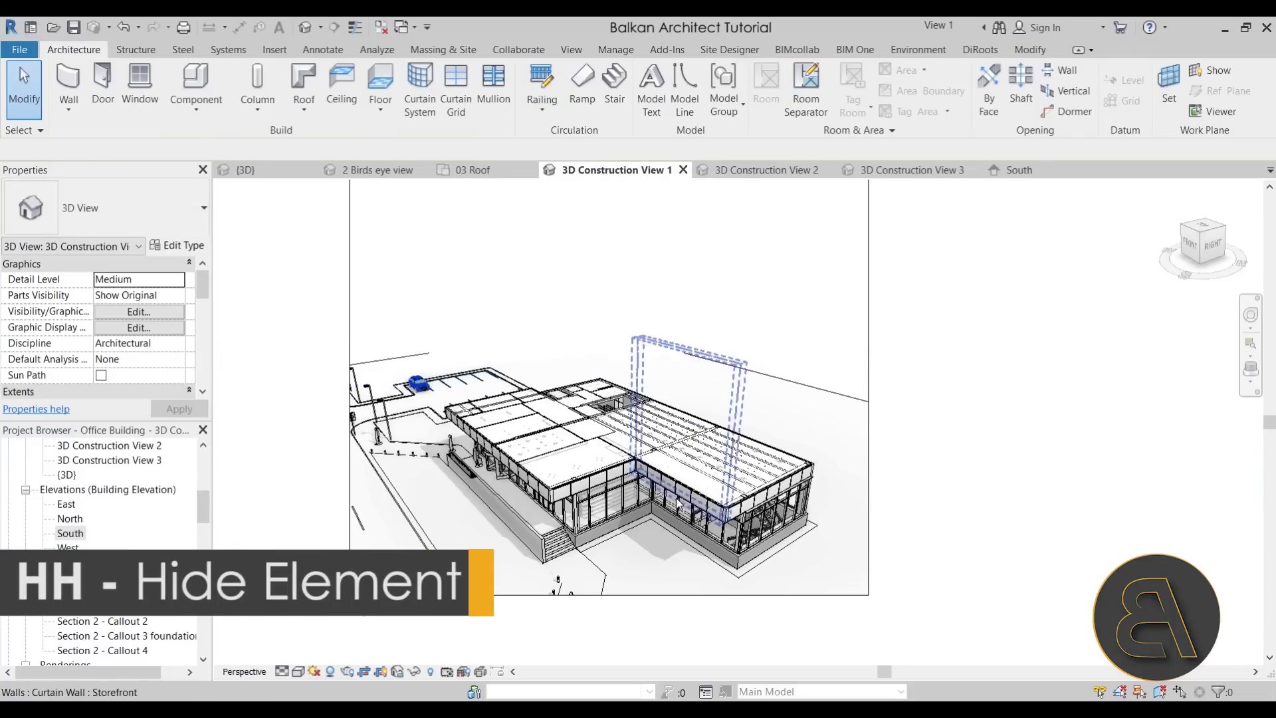
{"action": "middle_click_drag", "start_coordinate": [656, 560], "coordinate": [619, 553]}
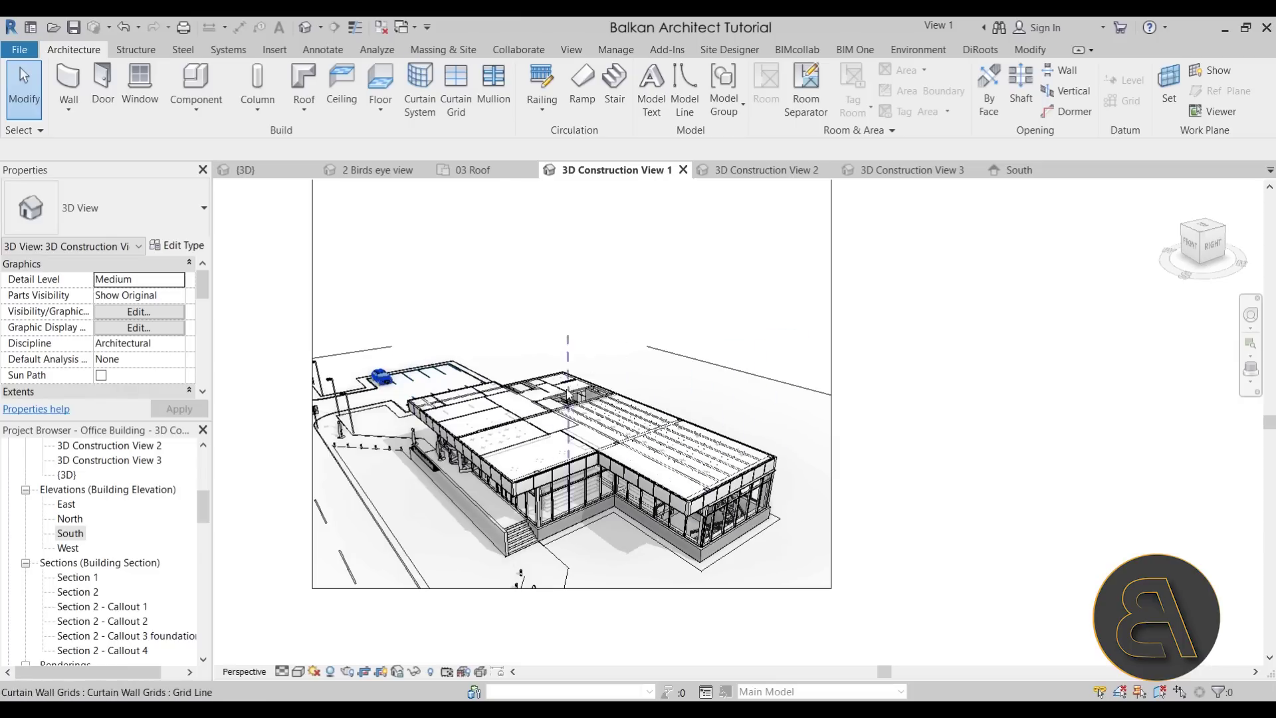
{"action": "middle_click_drag", "start_coordinate": [465, 505], "coordinate": [452, 504]}
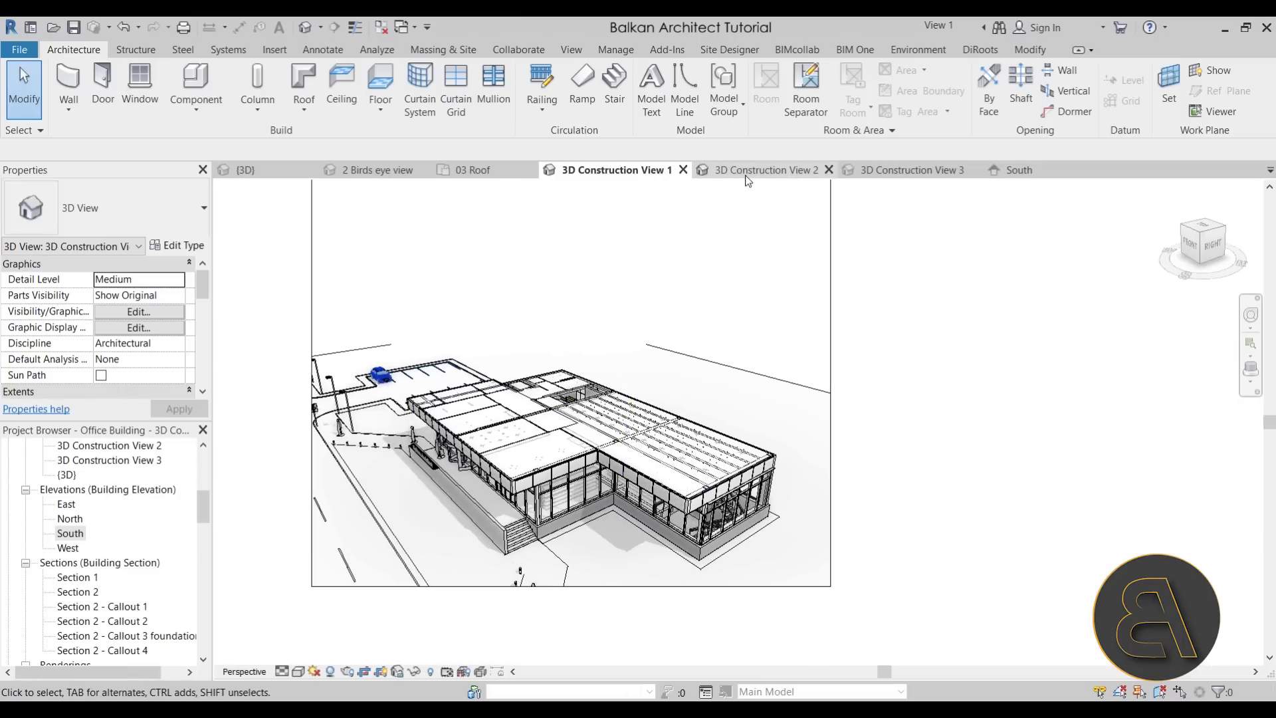
Open 3D Construction View 2, select the whole model, and start filtering the selection with all categories ticked.
{"action": "left_click", "coordinate": [750, 170]}
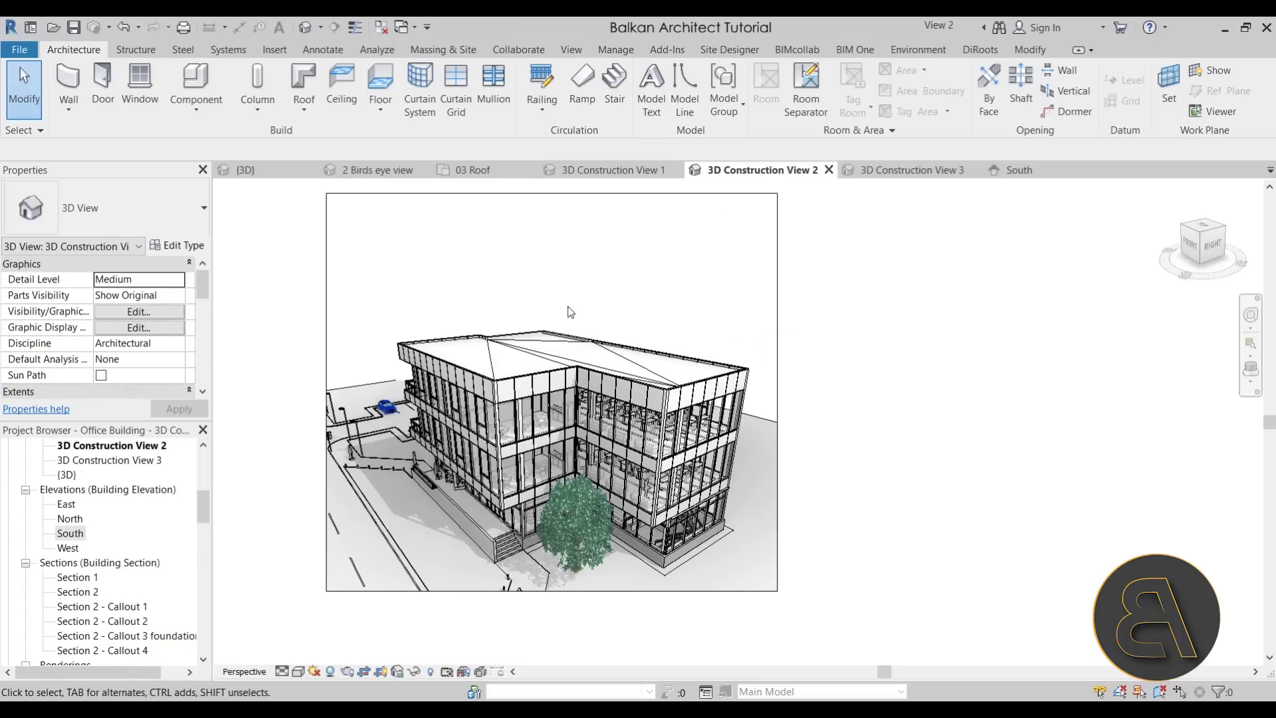
{"action": "left_click_drag", "start_coordinate": [262, 236], "coordinate": [824, 613]}
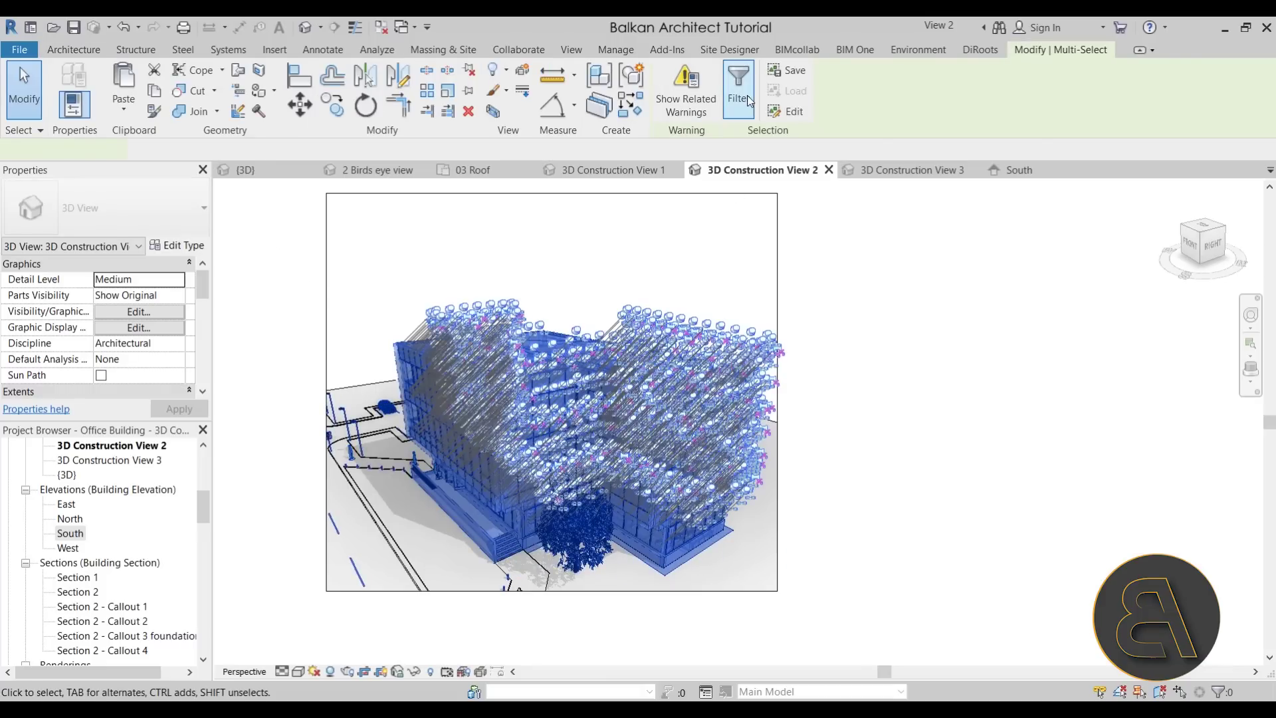
{"action": "left_click", "coordinate": [749, 100]}
{"action": "left_click", "coordinate": [531, 273]}
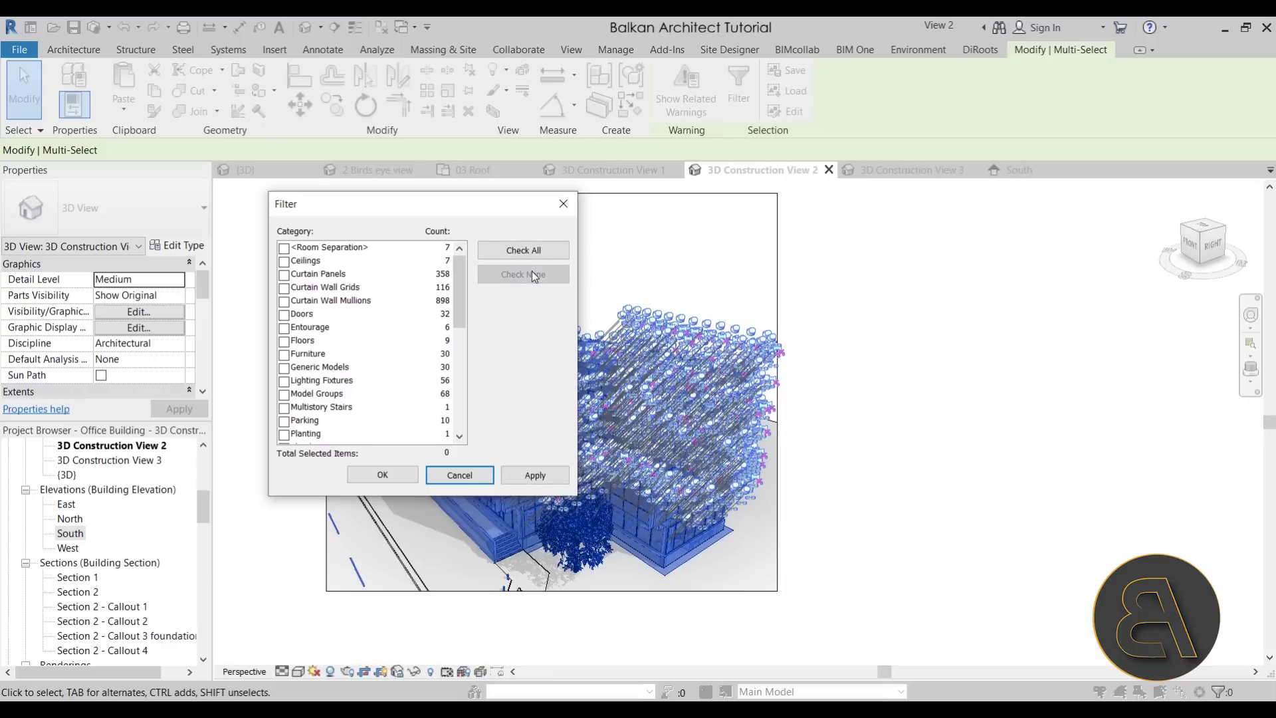
{"action": "left_click", "coordinate": [519, 252]}
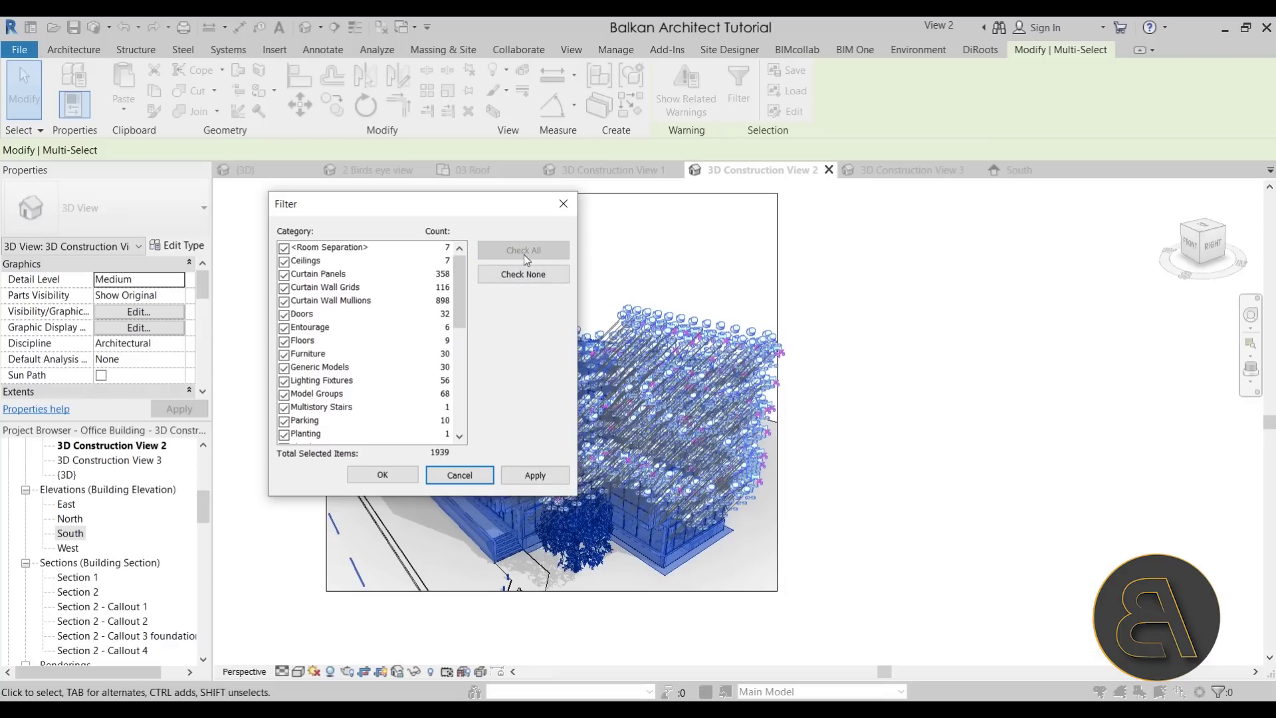
Exclude Structural Beam Systems, Structural Columns, and both Structural Framing categories (Joist and Other) from the selection, and hide the remaining selected elements in the view.
{"action": "left_click_drag", "start_coordinate": [457, 285], "coordinate": [456, 396]}
{"action": "left_click", "coordinate": [297, 331]}
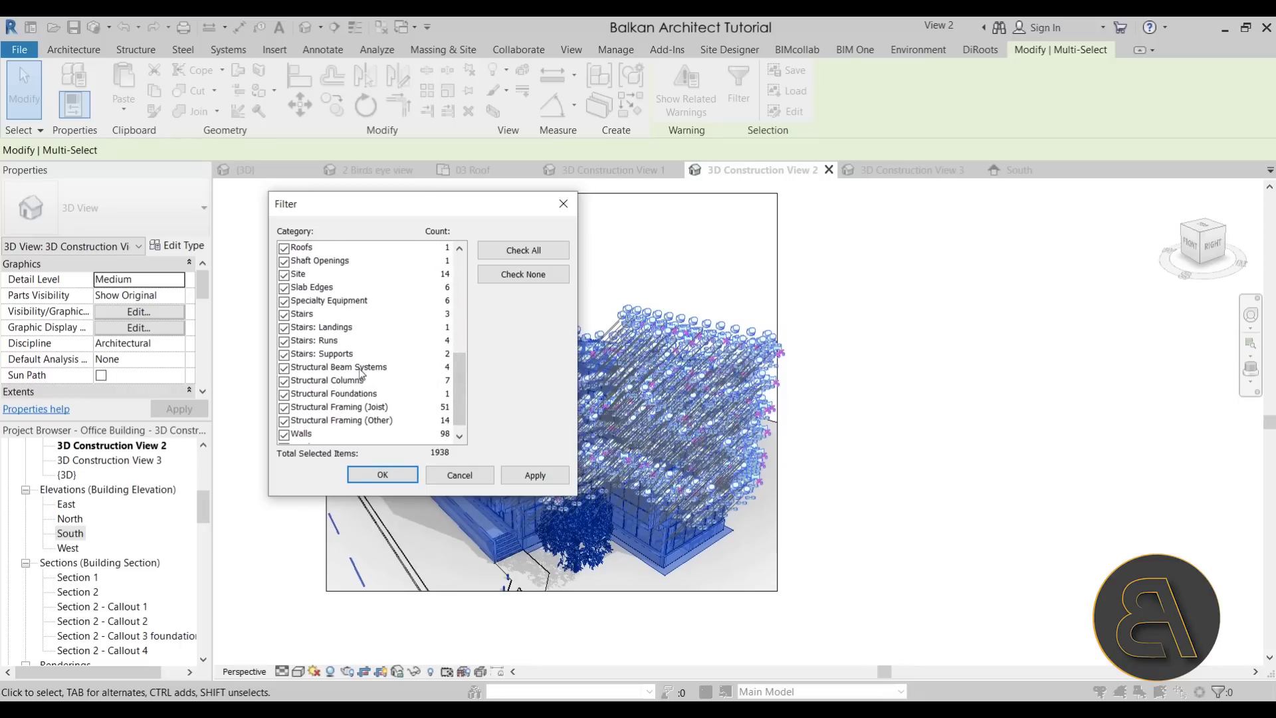
{"action": "left_click", "coordinate": [283, 369]}
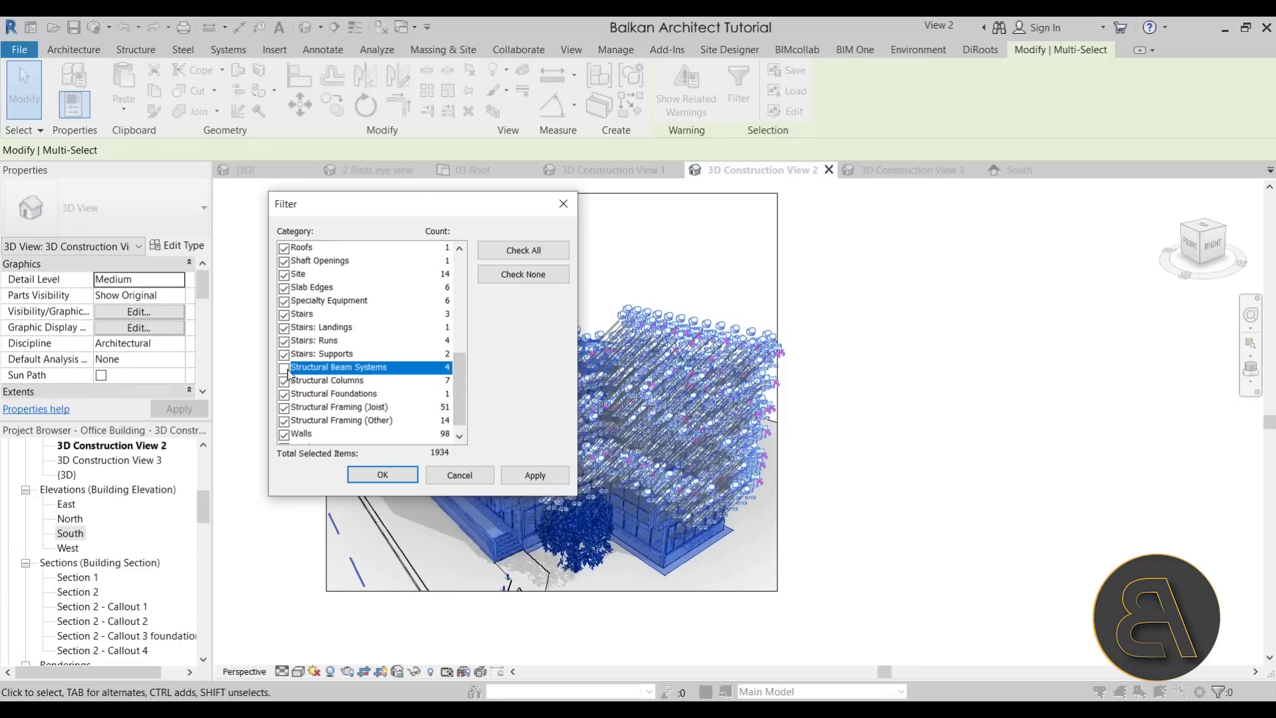
{"action": "left_click", "coordinate": [283, 382]}
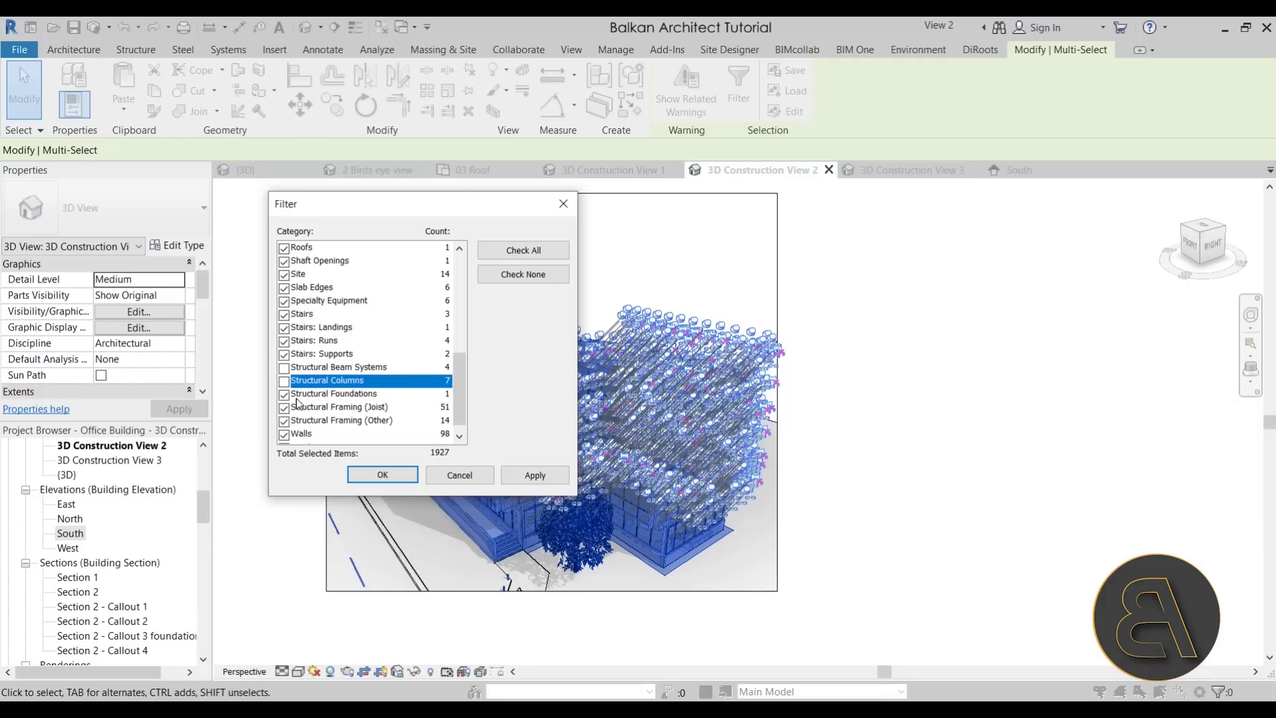
{"action": "left_click", "coordinate": [285, 409]}
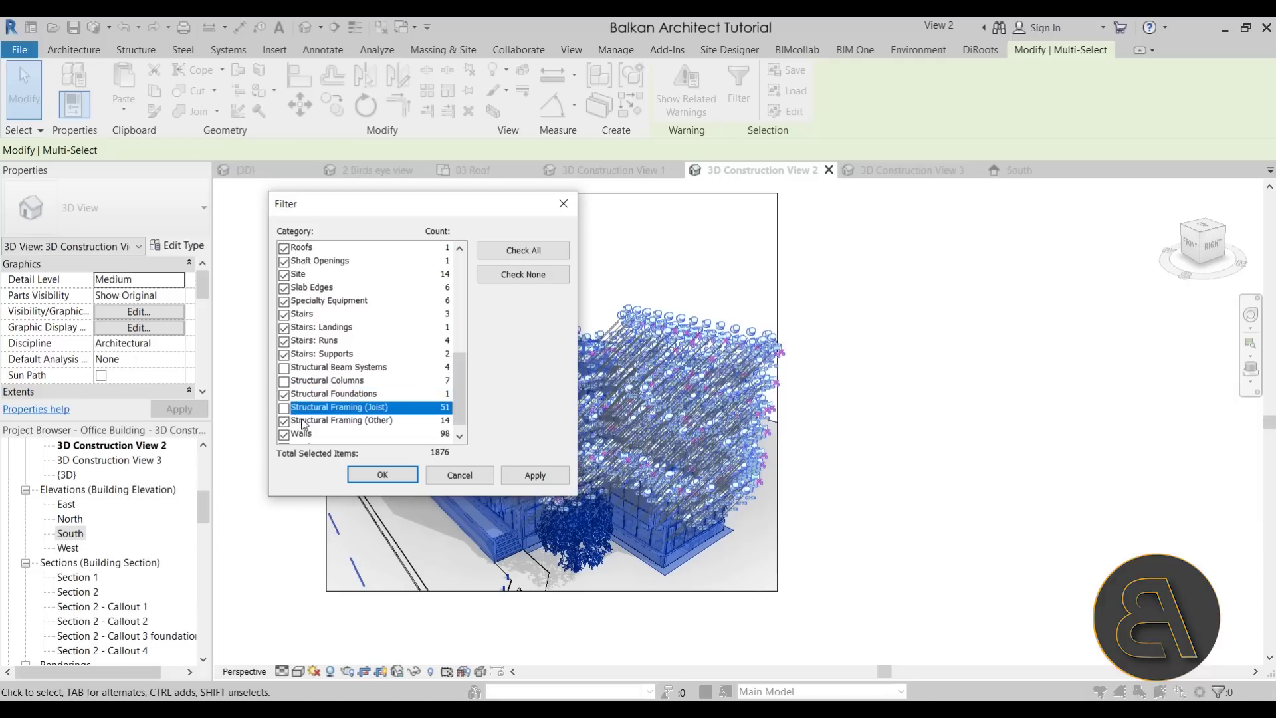
{"action": "left_click", "coordinate": [284, 422]}
{"action": "scroll", "coordinate": [358, 418], "scroll_direction": "down", "scroll_amount": 1}
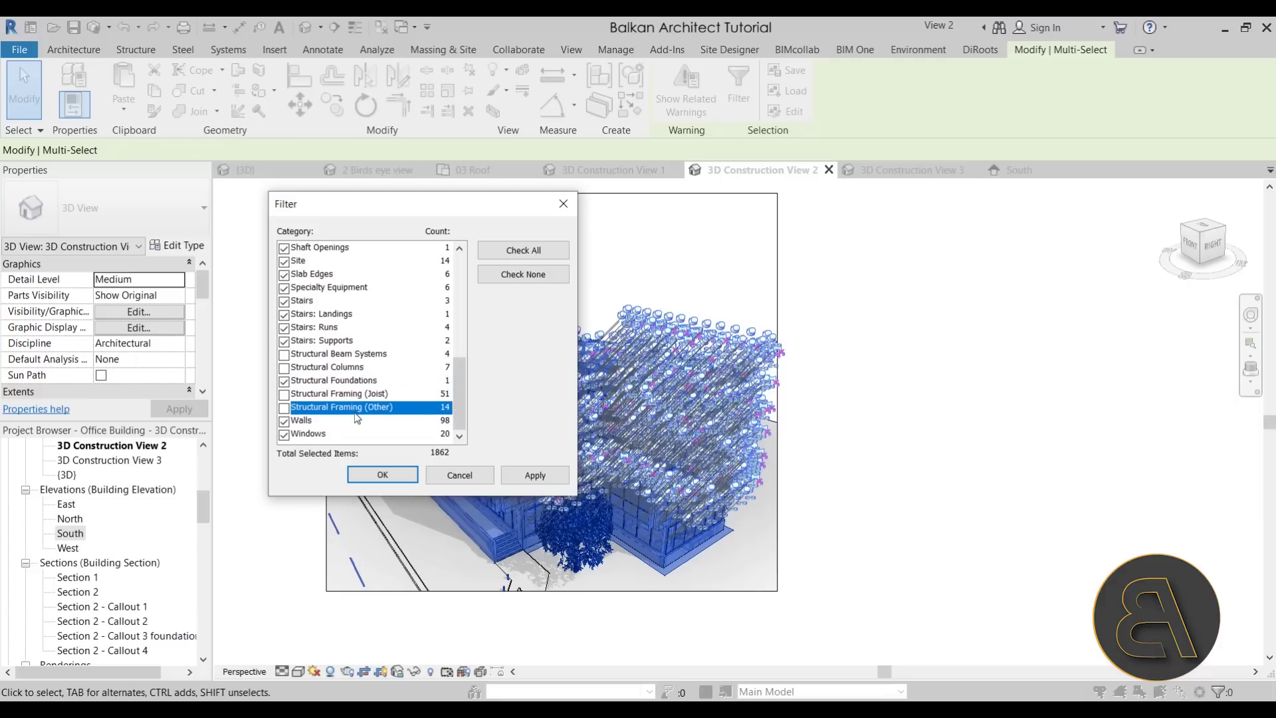
{"action": "left_click", "coordinate": [552, 476]}
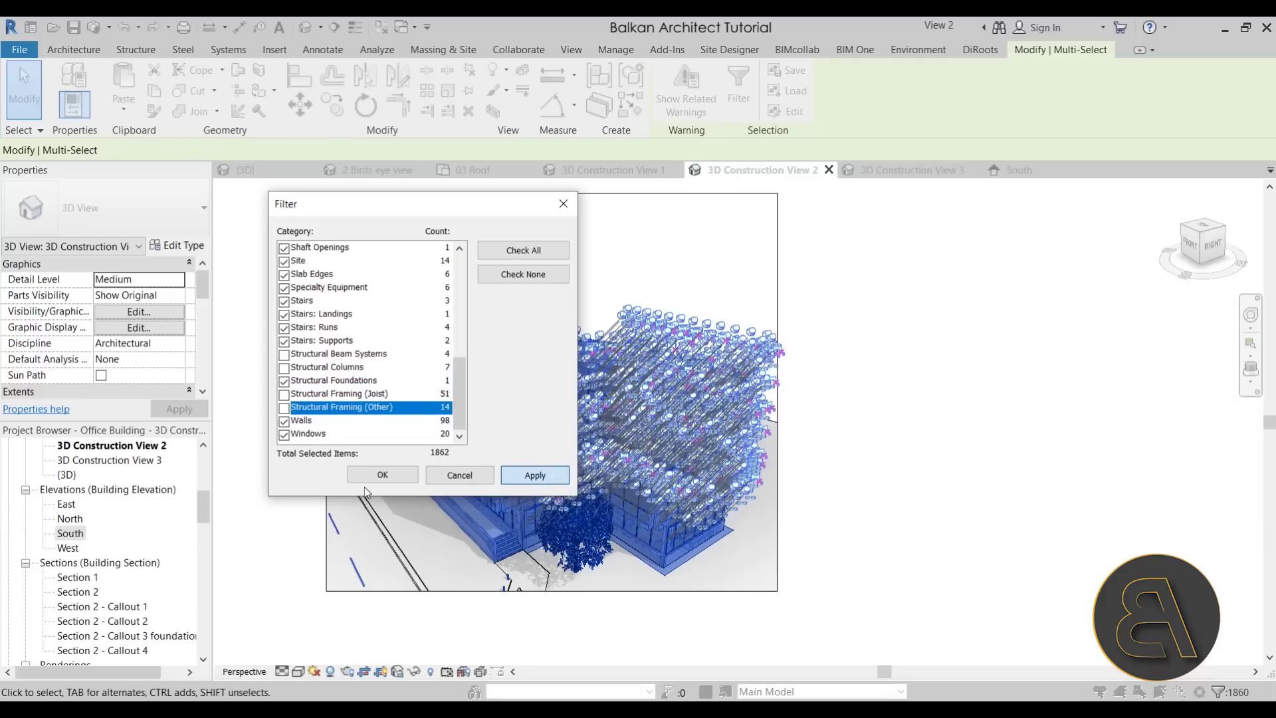
{"action": "left_click", "coordinate": [372, 480]}
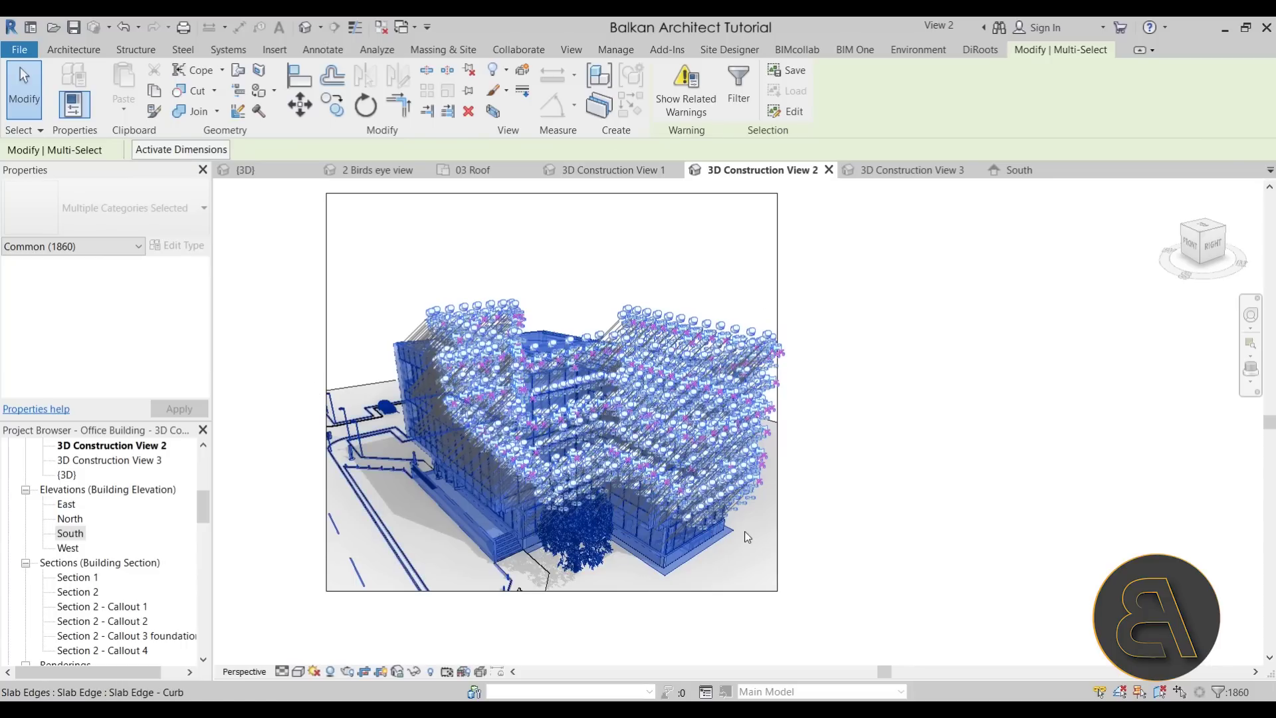
{"action": "left_click", "coordinate": [507, 70]}
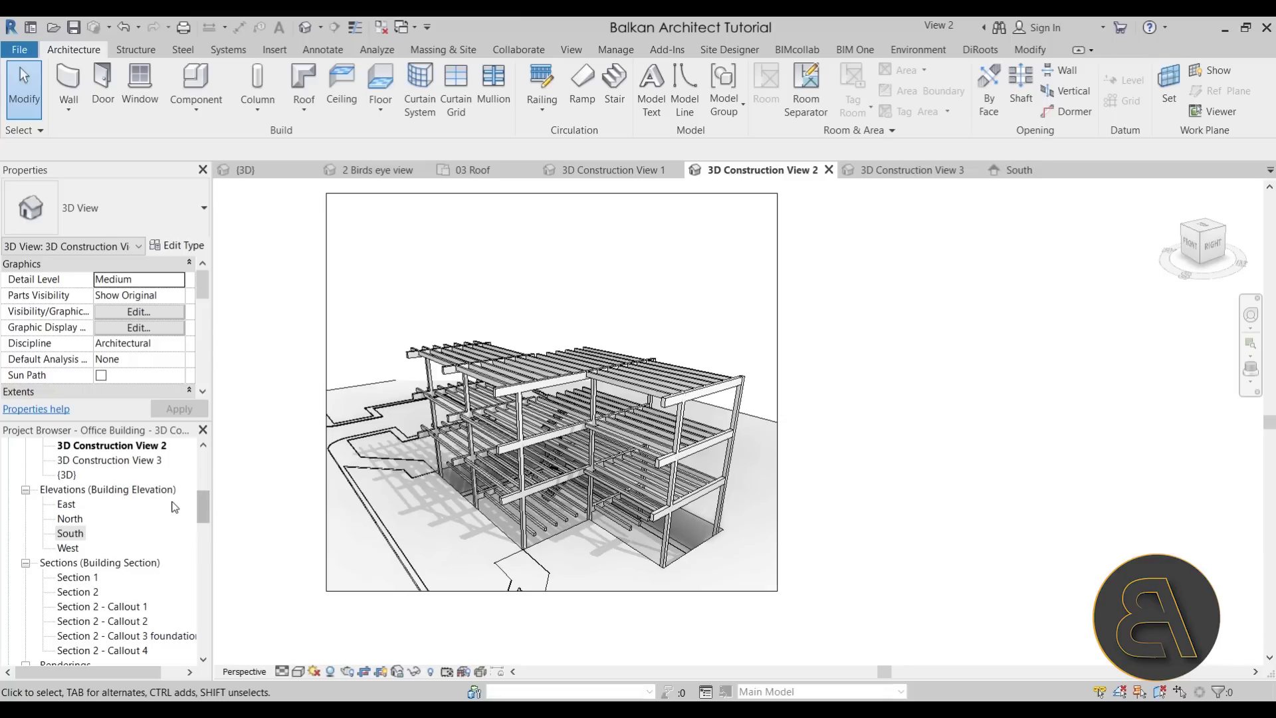
Turn on the section box for 3D Construction View 2 and, with it selected, open the South elevation.
{"action": "scroll", "coordinate": [174, 507], "scroll_direction": "down", "scroll_amount": 1}
{"action": "scroll", "coordinate": [139, 515], "scroll_direction": "up", "scroll_amount": 5}
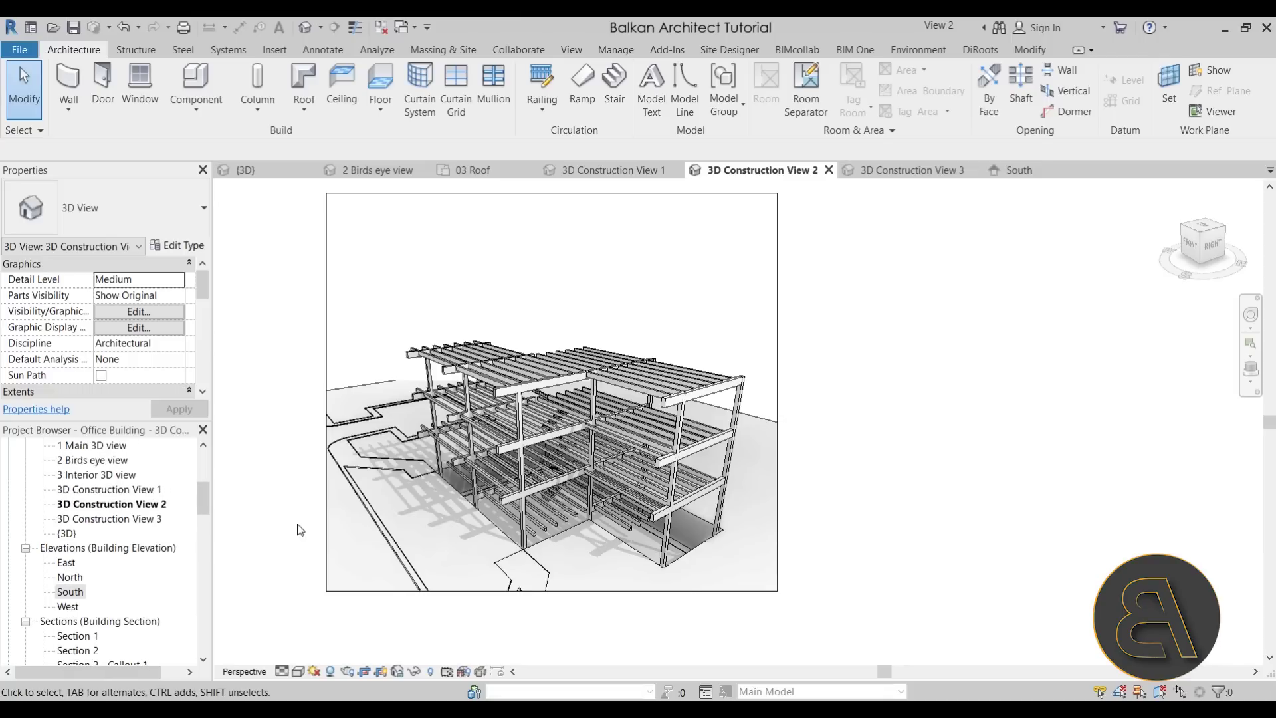
{"action": "scroll", "coordinate": [131, 337], "scroll_direction": "down", "scroll_amount": 5}
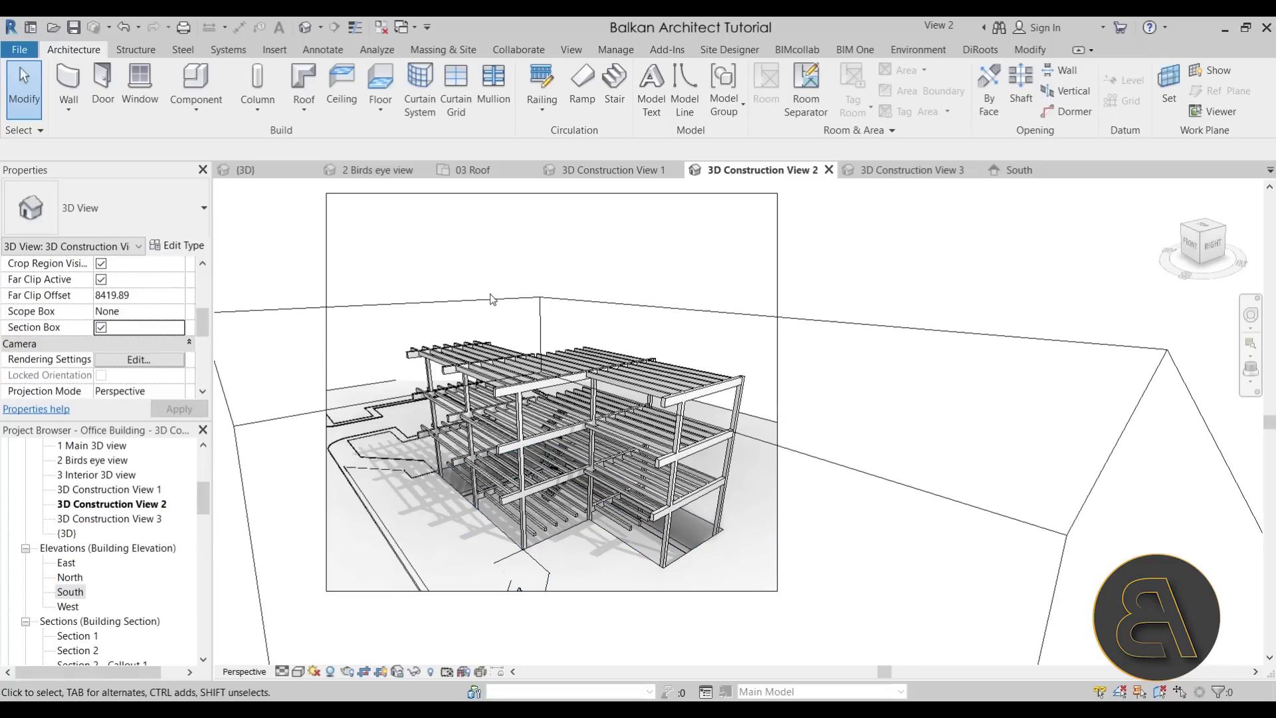
{"action": "left_click", "coordinate": [490, 299]}
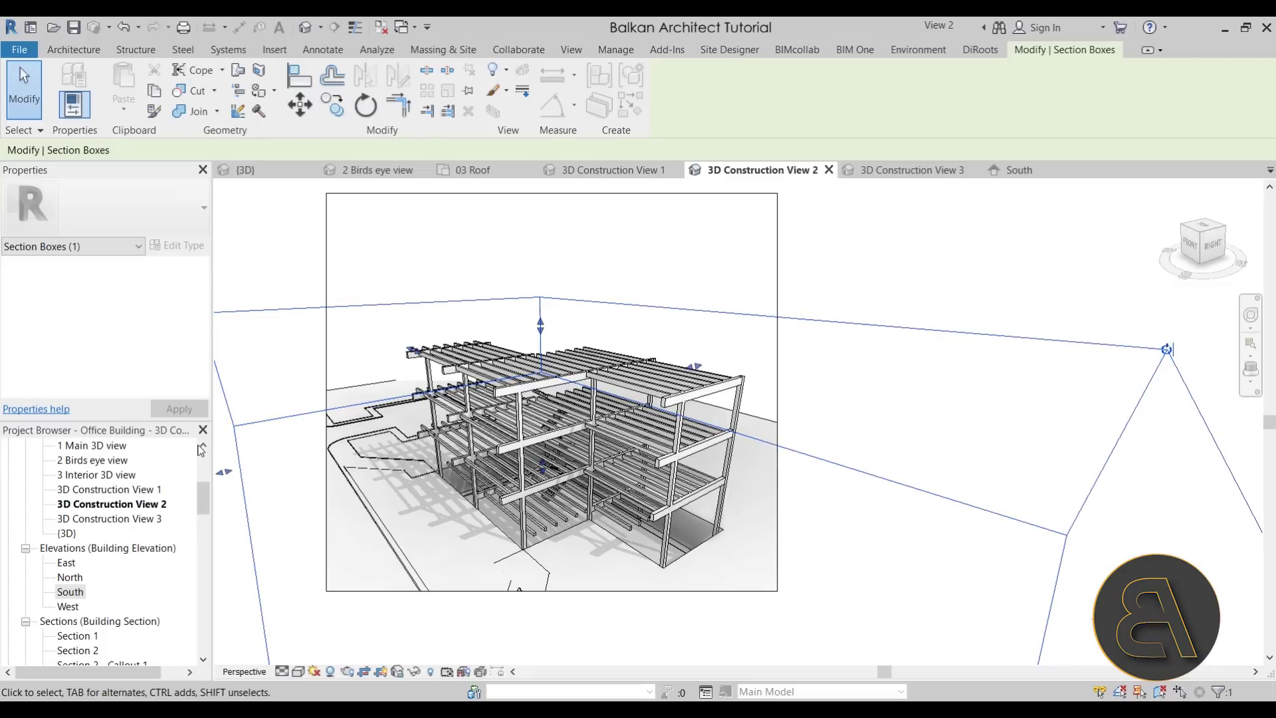
{"action": "scroll", "coordinate": [132, 558], "scroll_direction": "down", "scroll_amount": 3}
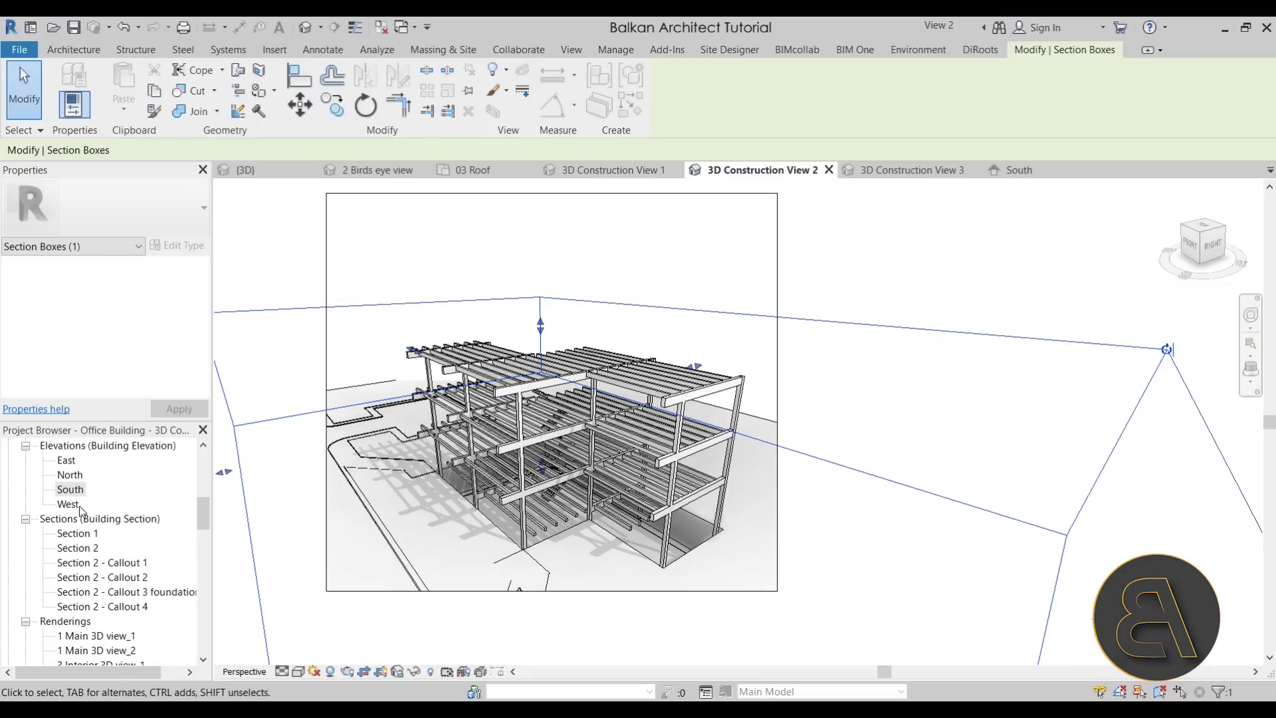
{"action": "double_click", "coordinate": [70, 490]}
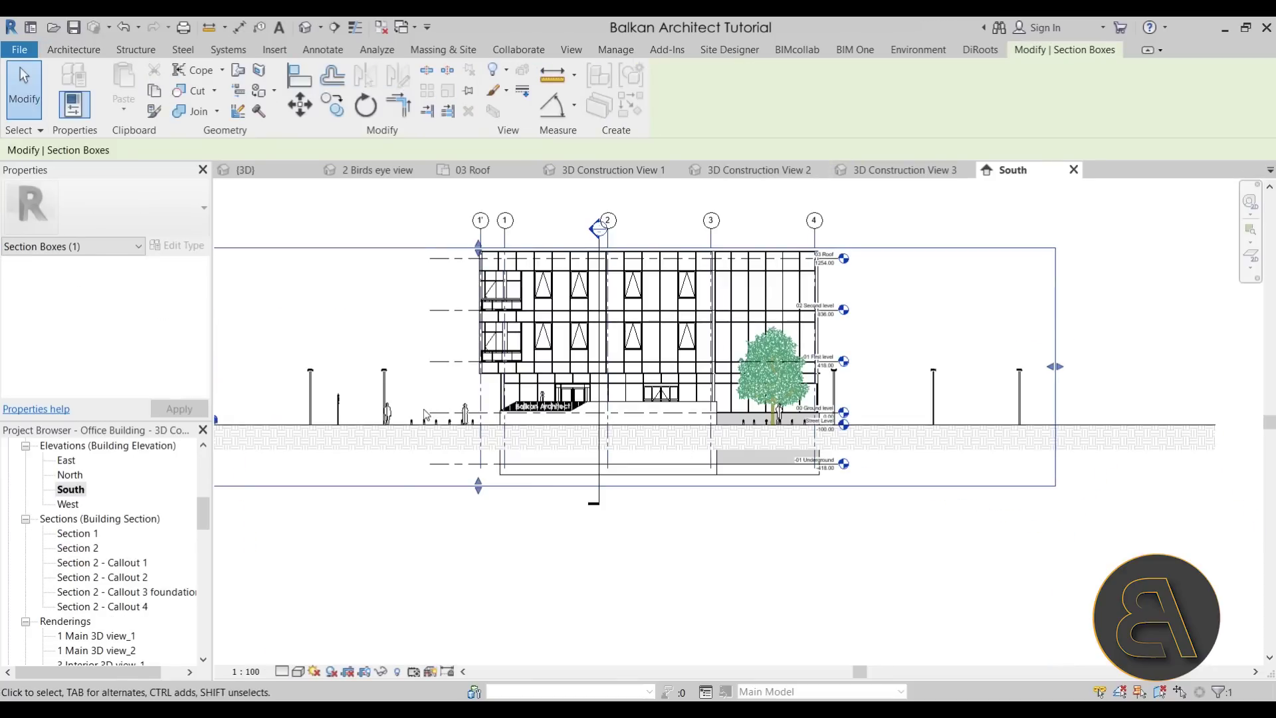
Lower the section box's top edge in the South elevation to the 02 Second level line.
{"action": "scroll", "coordinate": [491, 262], "scroll_direction": "up", "scroll_amount": 2}
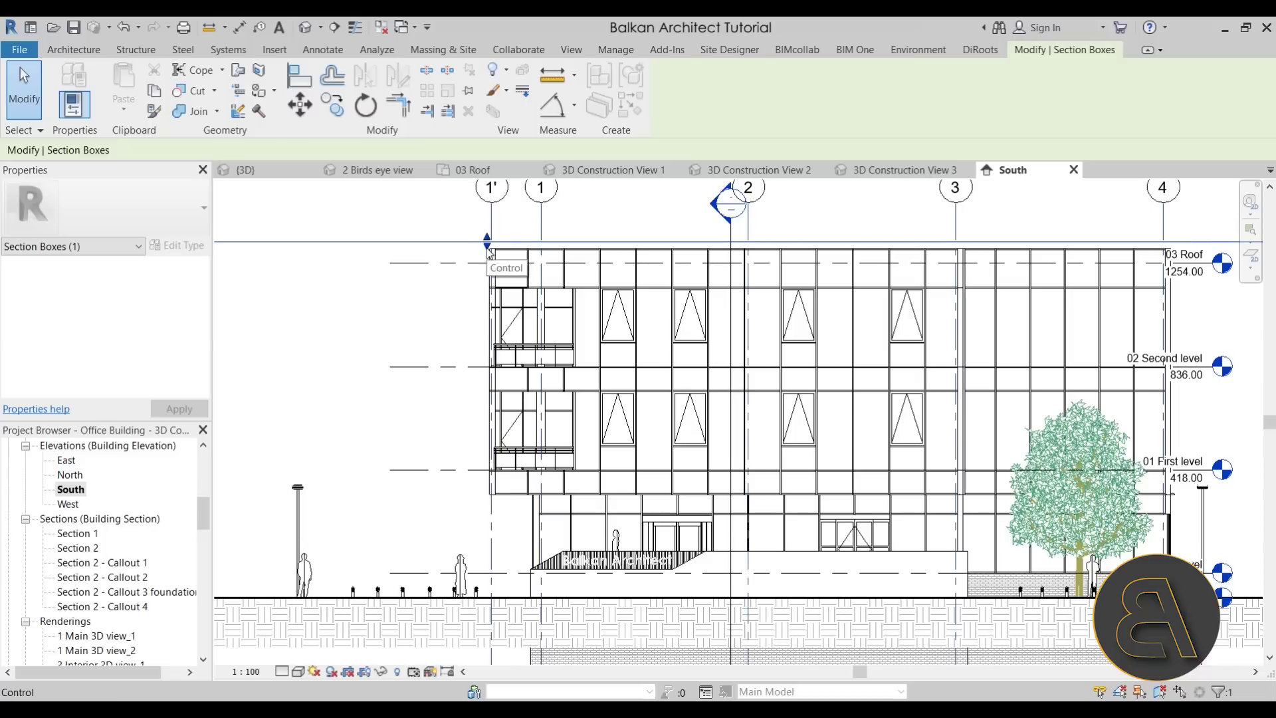
{"action": "scroll", "coordinate": [488, 249], "scroll_direction": "up", "scroll_amount": 1}
{"action": "left_click_drag", "start_coordinate": [487, 241], "coordinate": [502, 384]}
{"action": "scroll", "coordinate": [485, 382], "scroll_direction": "up", "scroll_amount": 5}
Raise the section box's bottom edge in the South elevation to the 01 First level line.
{"action": "scroll", "coordinate": [490, 326], "scroll_direction": "down", "scroll_amount": 5}
{"action": "scroll", "coordinate": [489, 321], "scroll_direction": "down", "scroll_amount": 5}
{"action": "left_click_drag", "start_coordinate": [483, 604], "coordinate": [478, 382]}
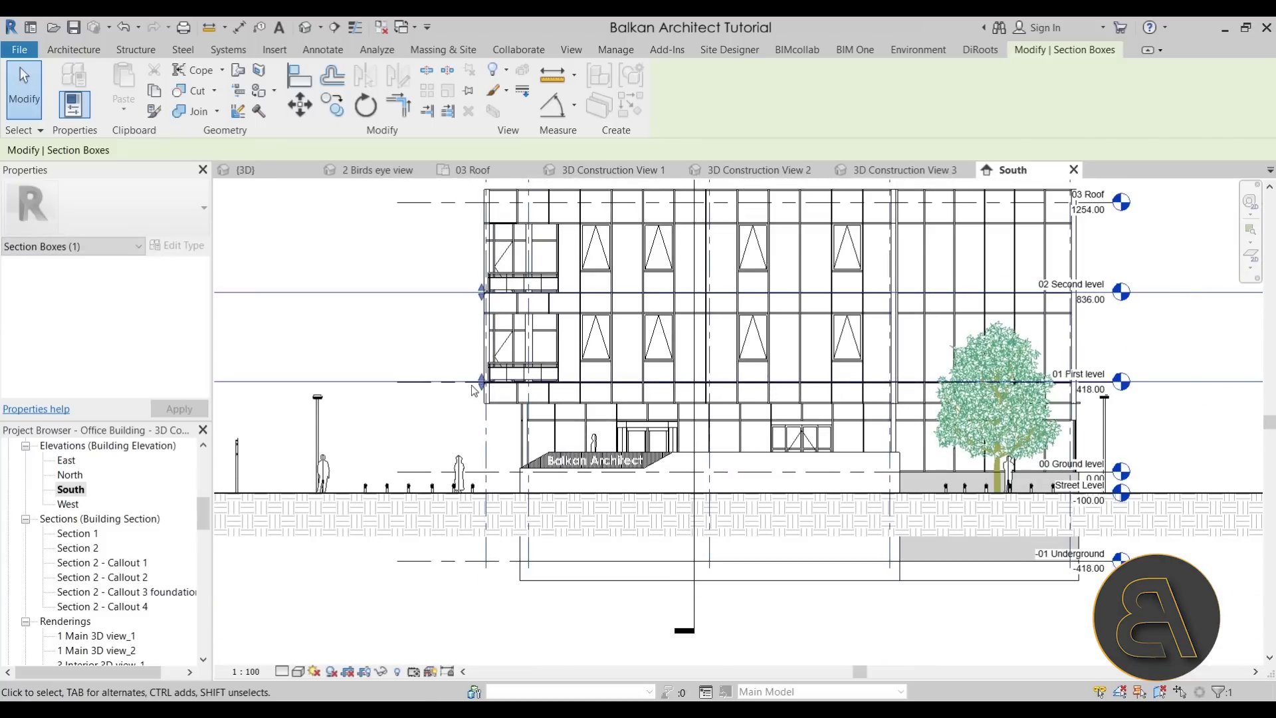
{"action": "scroll", "coordinate": [475, 390], "scroll_direction": "up", "scroll_amount": 8}
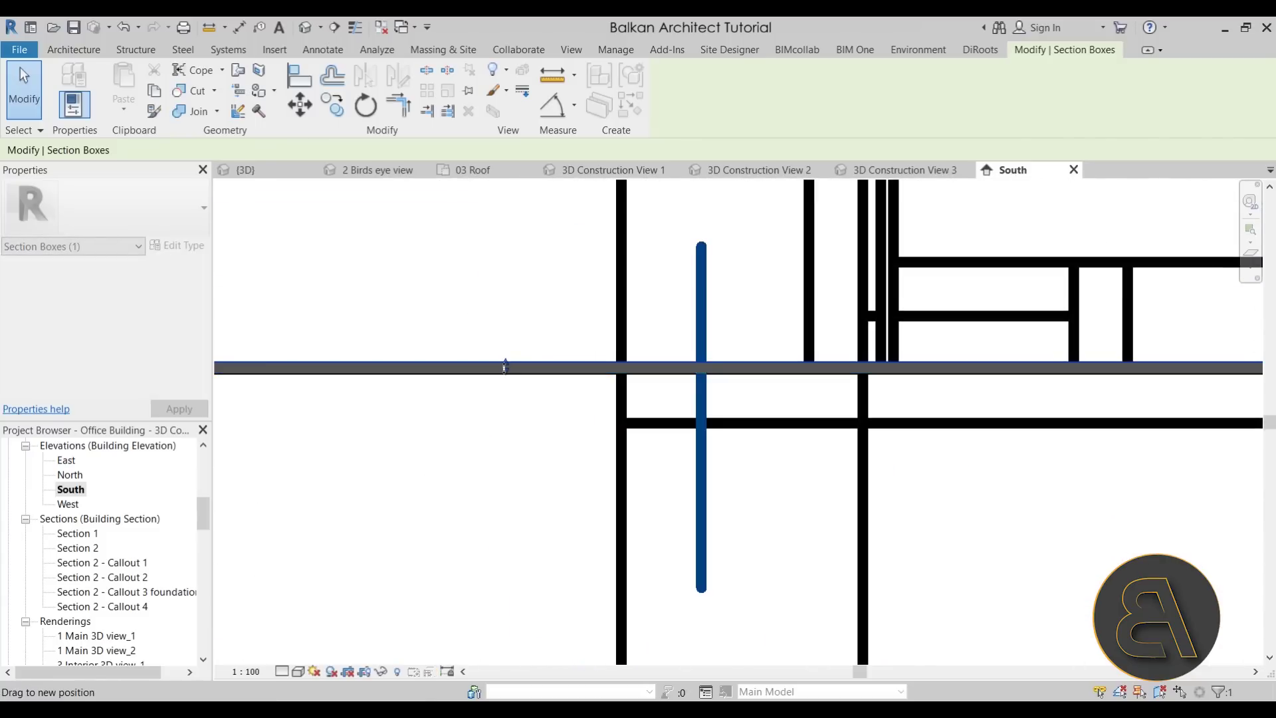
{"action": "scroll", "coordinate": [501, 425], "scroll_direction": "down", "scroll_amount": 8}
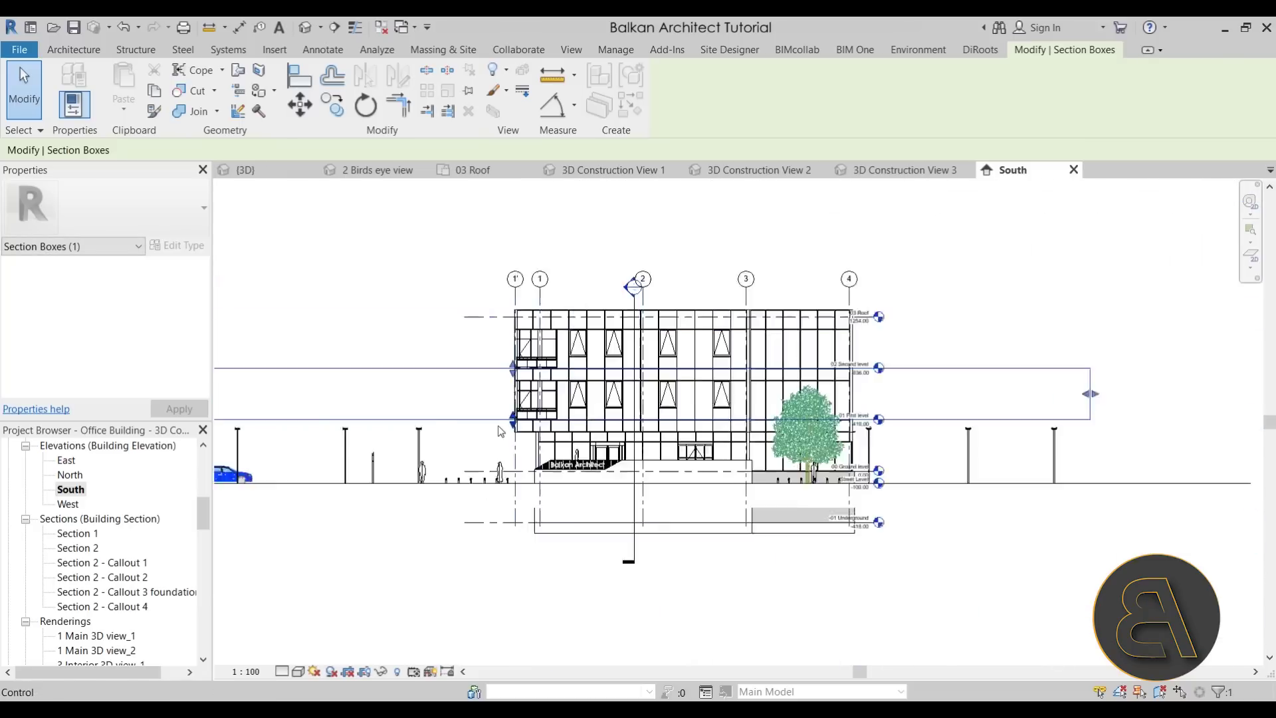
{"action": "scroll", "coordinate": [501, 431], "scroll_direction": "down", "scroll_amount": 1}
{"action": "middle_click_drag", "start_coordinate": [500, 431], "coordinate": [472, 421]}
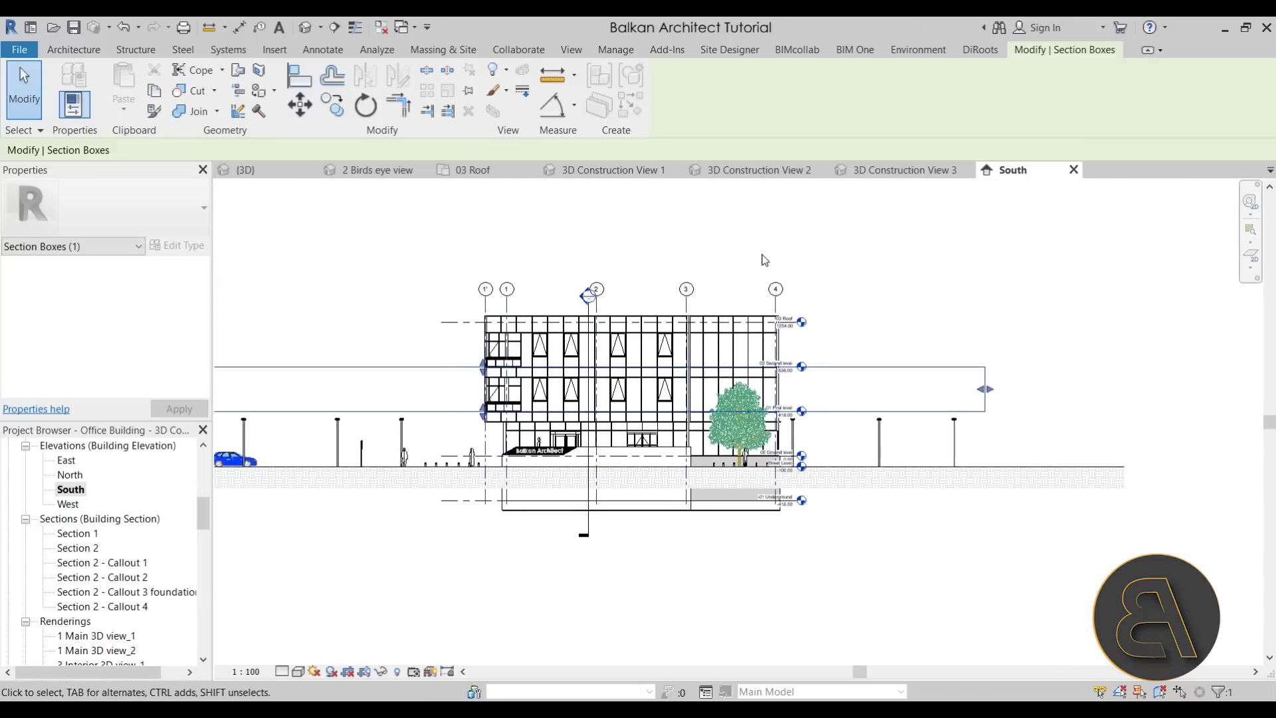
Return to 3D Construction View 2 and examine the structural beams and columns cut by the section box.
{"action": "left_click", "coordinate": [755, 198]}
{"action": "left_click", "coordinate": [747, 174]}
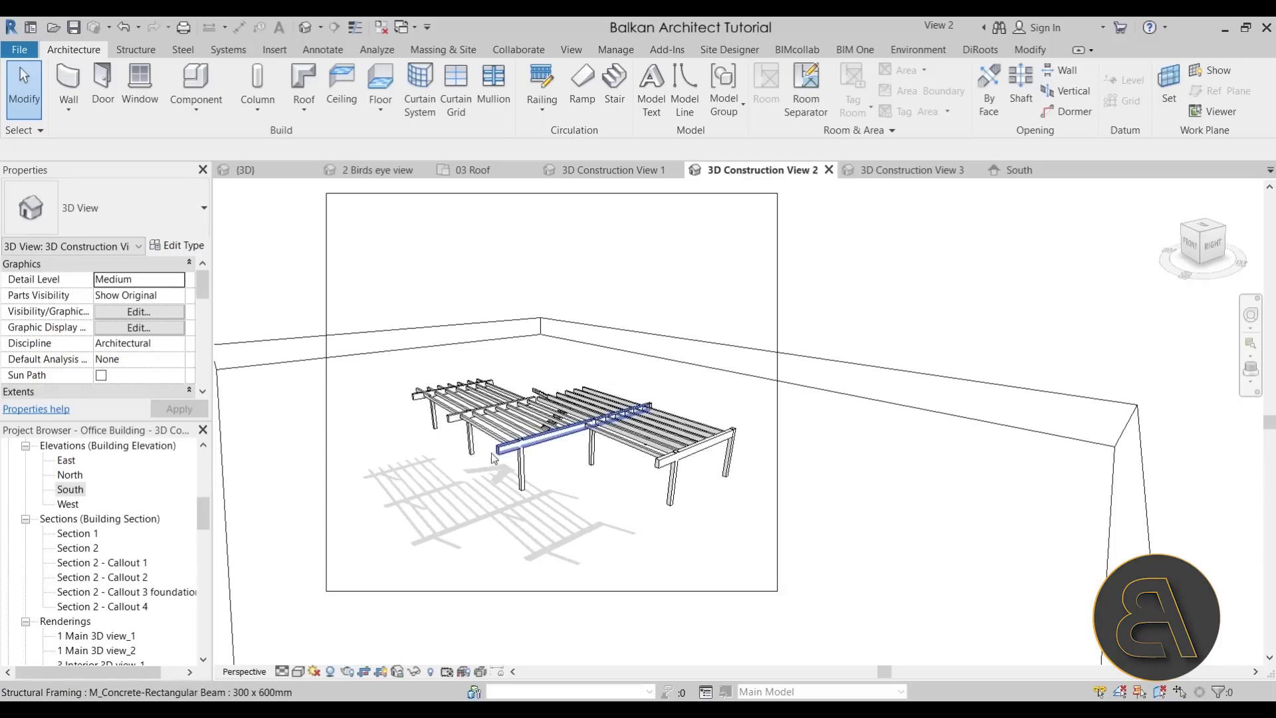
{"action": "scroll", "coordinate": [648, 364], "scroll_direction": "up", "scroll_amount": 3}
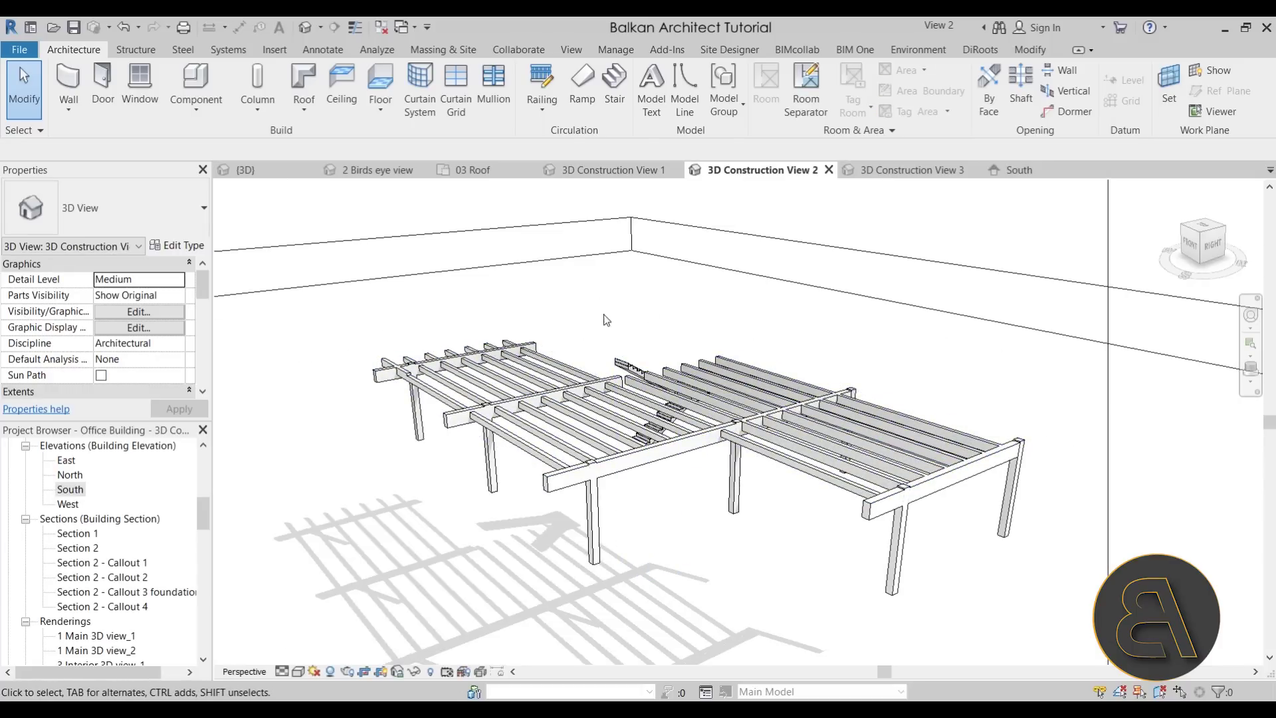
Open 3D Construction View 3, select the whole building, and start filtering the selection by category.
{"action": "left_click", "coordinate": [887, 173]}
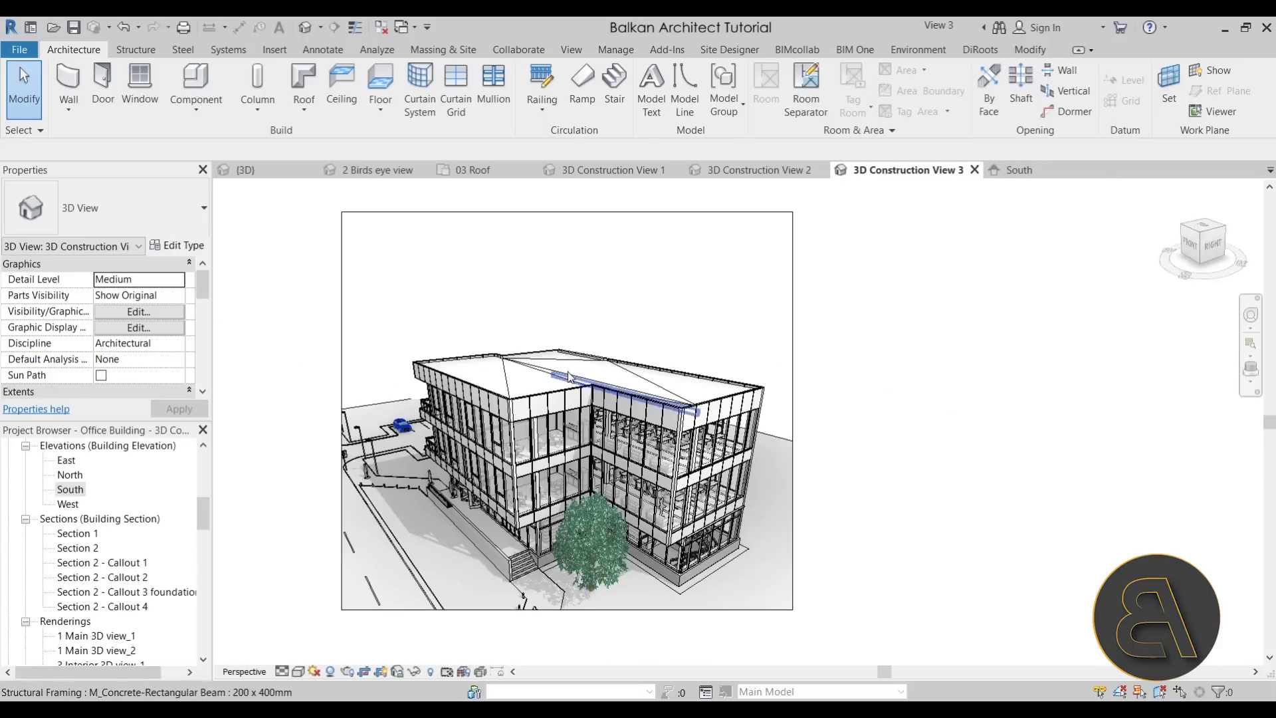
{"action": "scroll", "coordinate": [631, 310], "scroll_direction": "up", "scroll_amount": 2}
{"action": "middle_click_drag", "start_coordinate": [410, 294], "coordinate": [375, 293]}
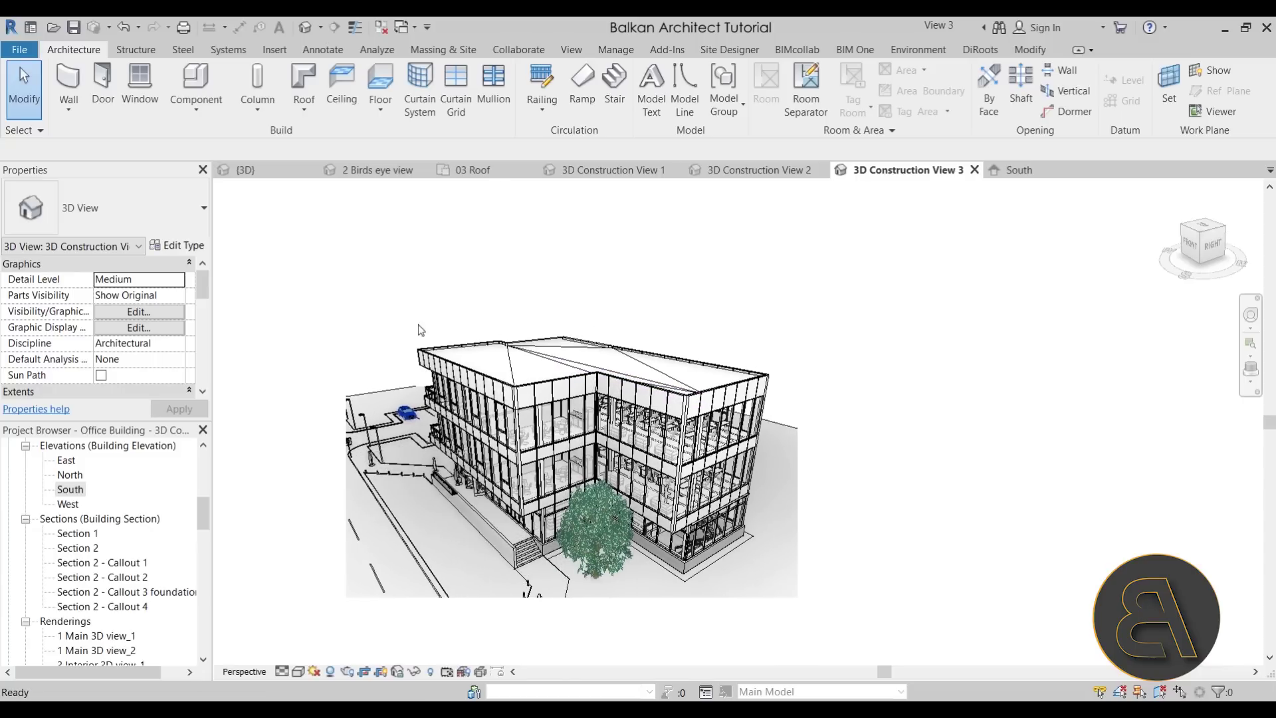
{"action": "left_click_drag", "start_coordinate": [363, 285], "coordinate": [907, 640]}
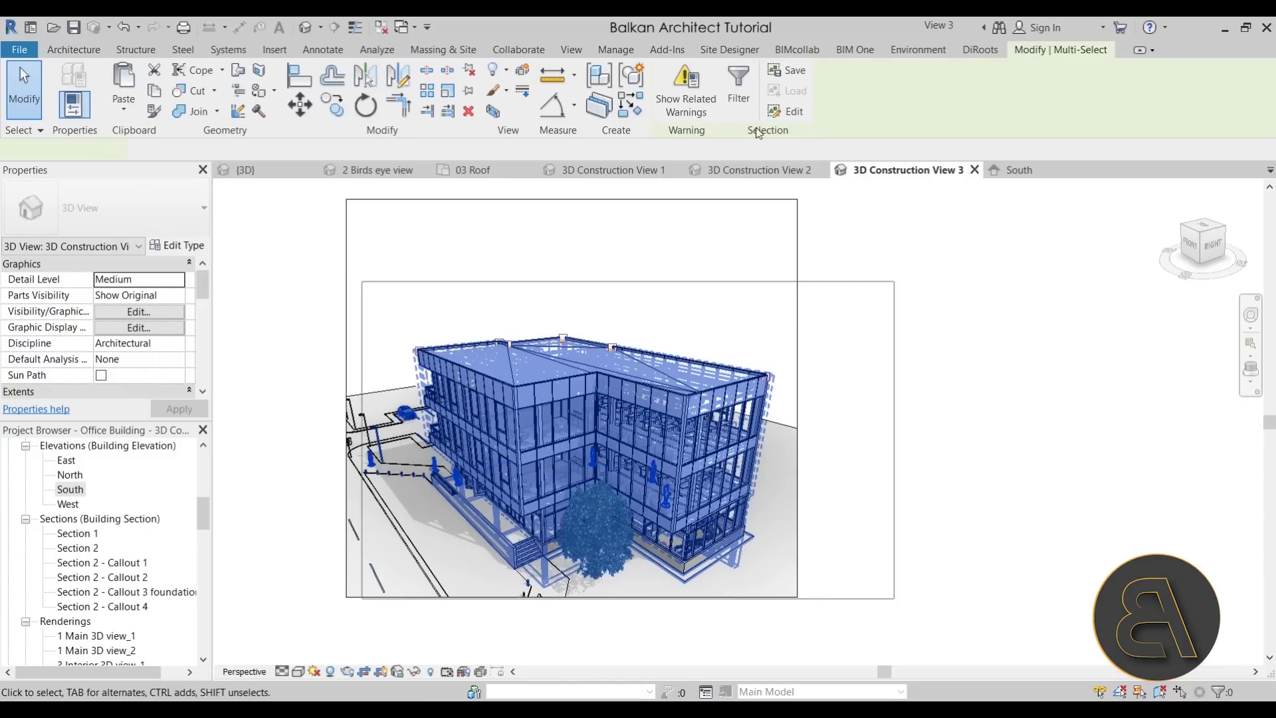
{"action": "left_click", "coordinate": [746, 99]}
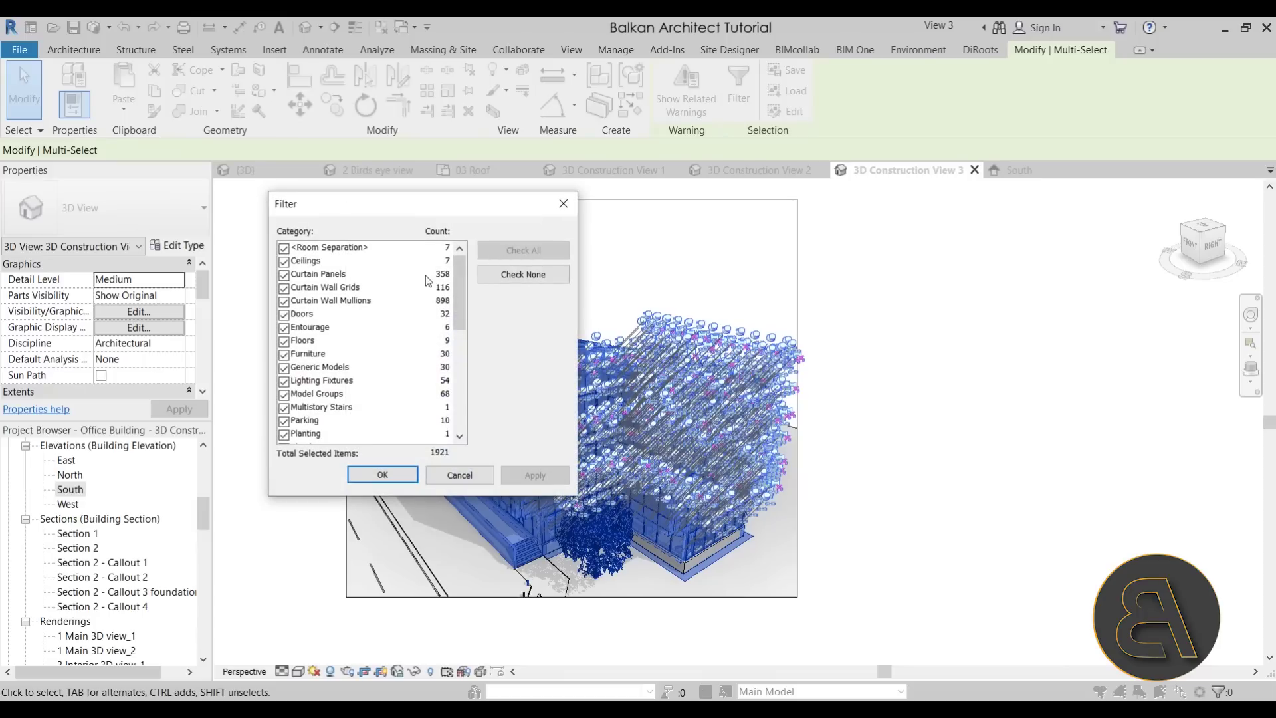
Exclude Structural Columns from the filtered selection and hide all other selected elements in 3D Construction View 3.
{"action": "left_click_drag", "start_coordinate": [456, 297], "coordinate": [468, 404]}
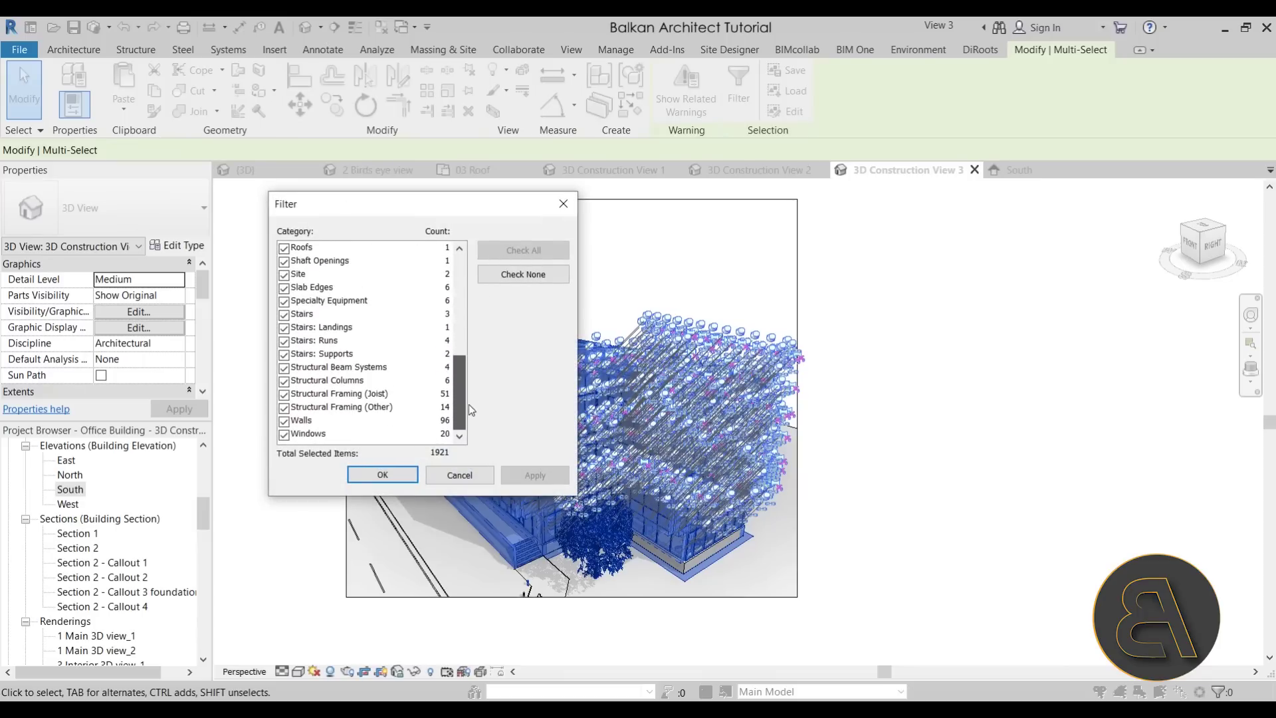
{"action": "left_click", "coordinate": [284, 381]}
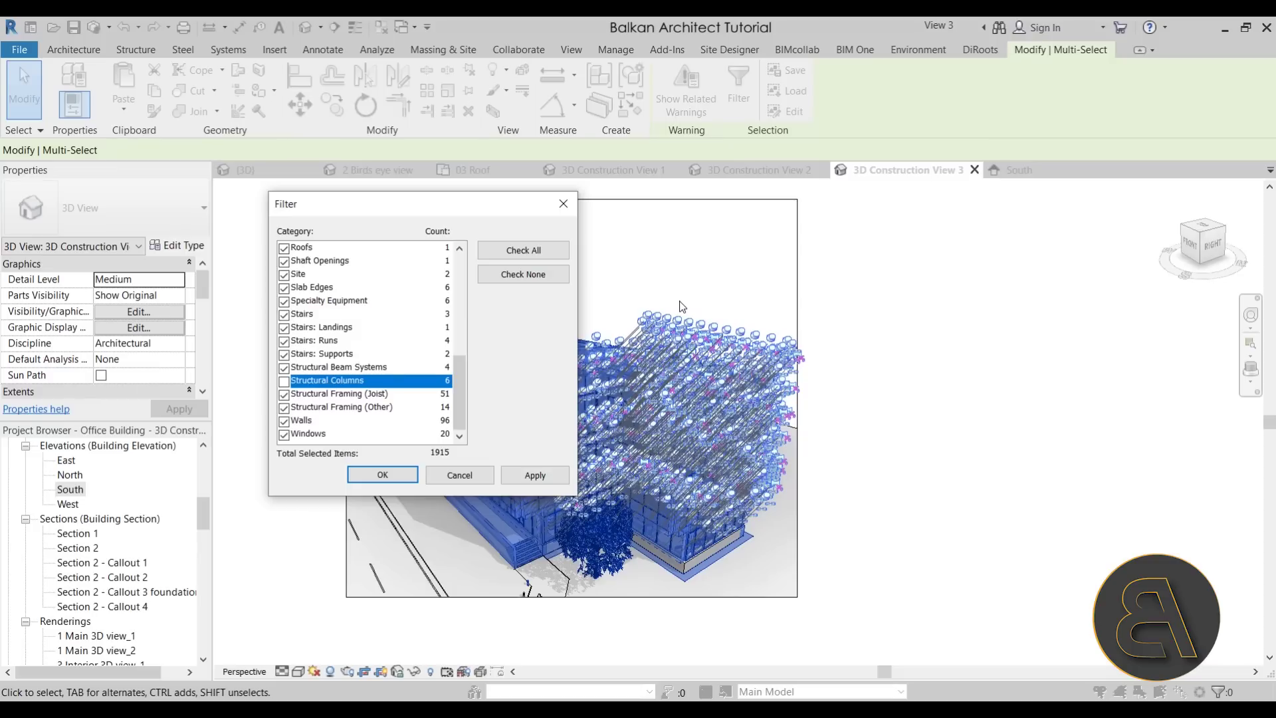
{"action": "left_click", "coordinate": [528, 481]}
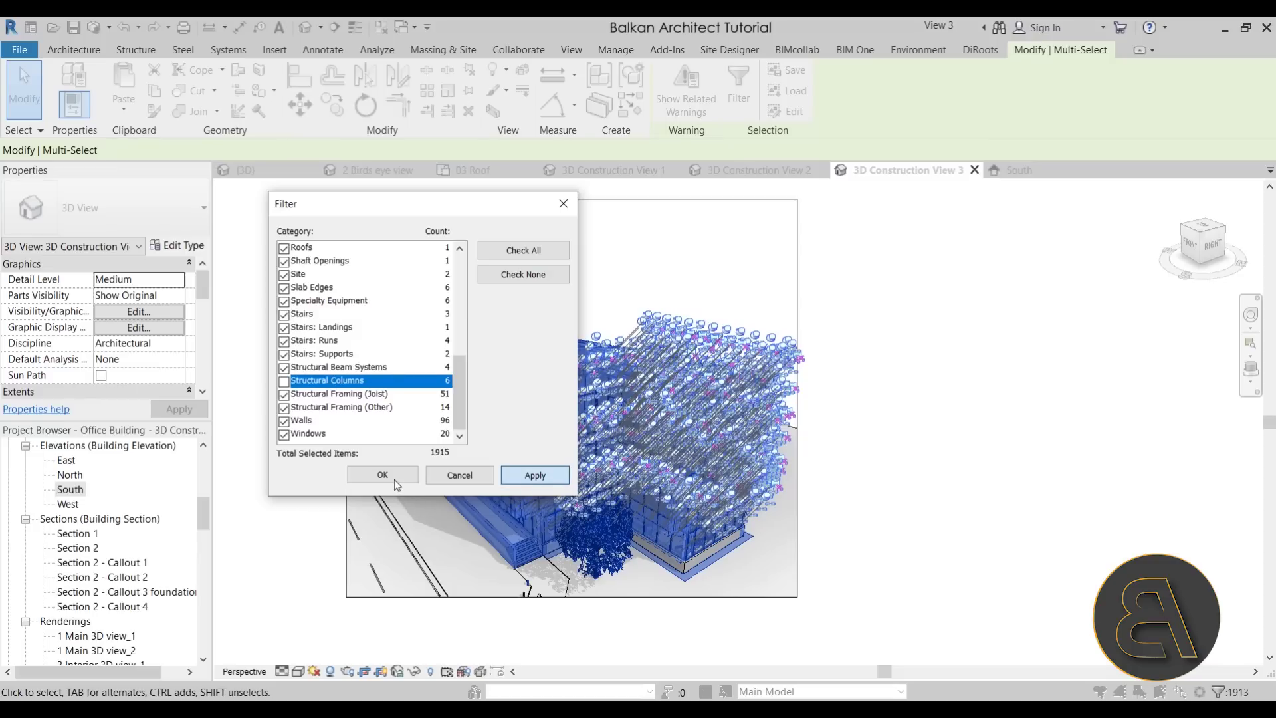
{"action": "left_click", "coordinate": [394, 479]}
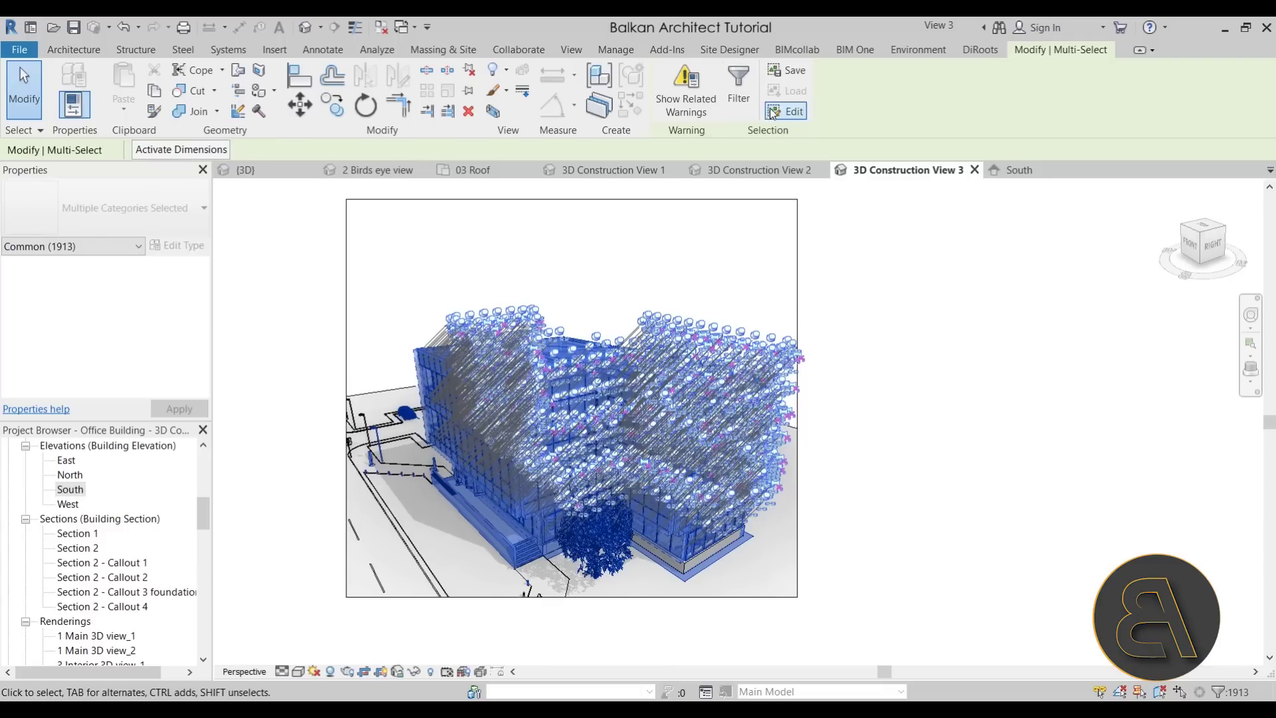
{"action": "left_click", "coordinate": [506, 71]}
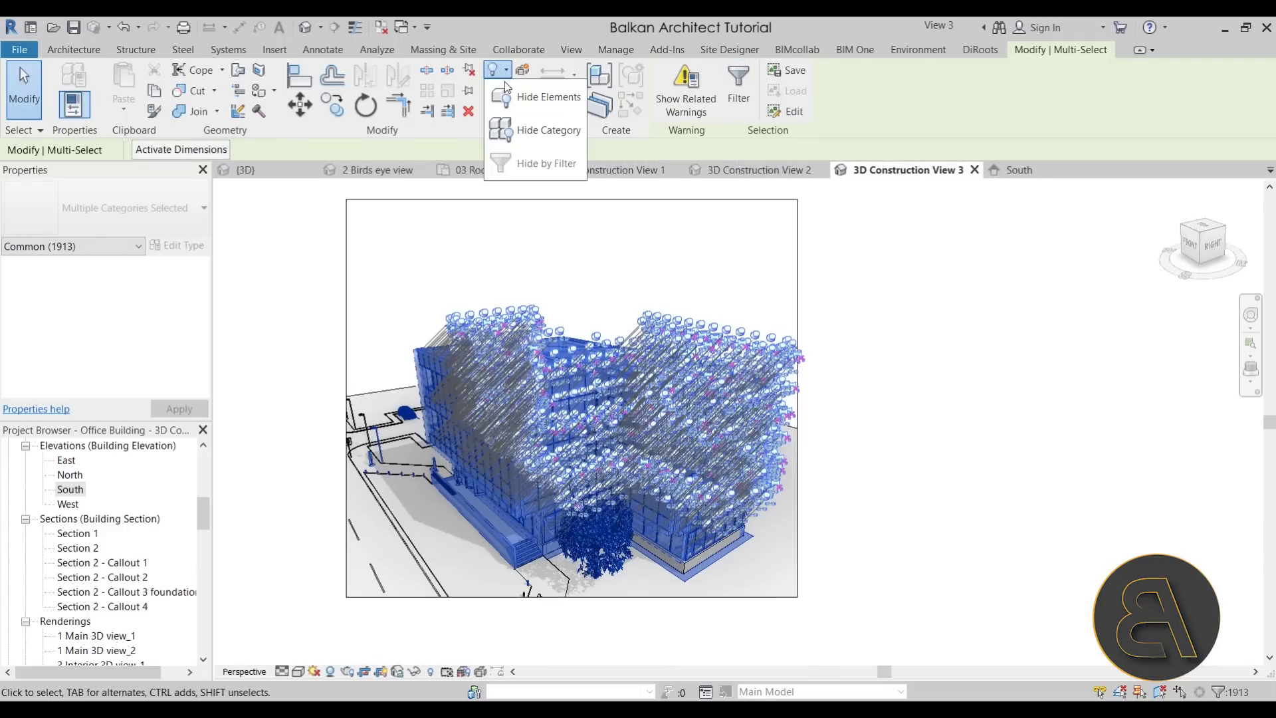
{"action": "left_click", "coordinate": [540, 97]}
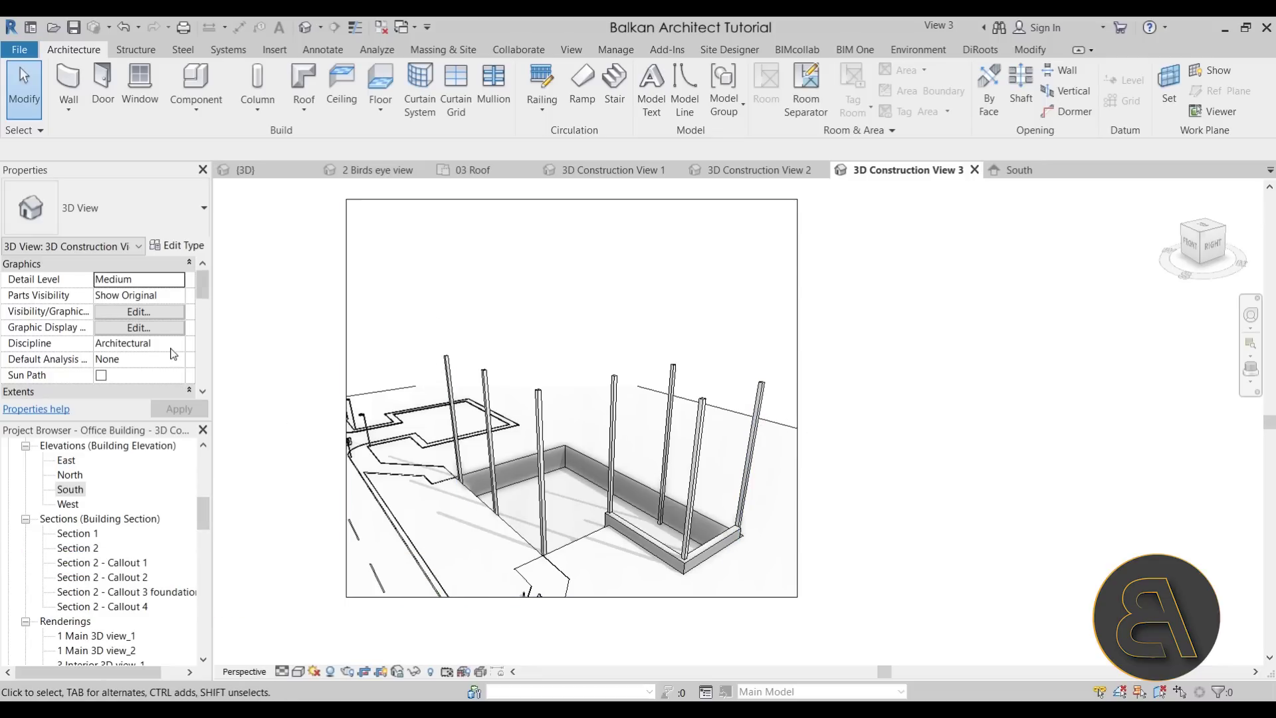
Turn on the section box in 3D Construction View 3, select it, and open the South elevation.
{"action": "scroll", "coordinate": [173, 353], "scroll_direction": "down", "scroll_amount": 3}
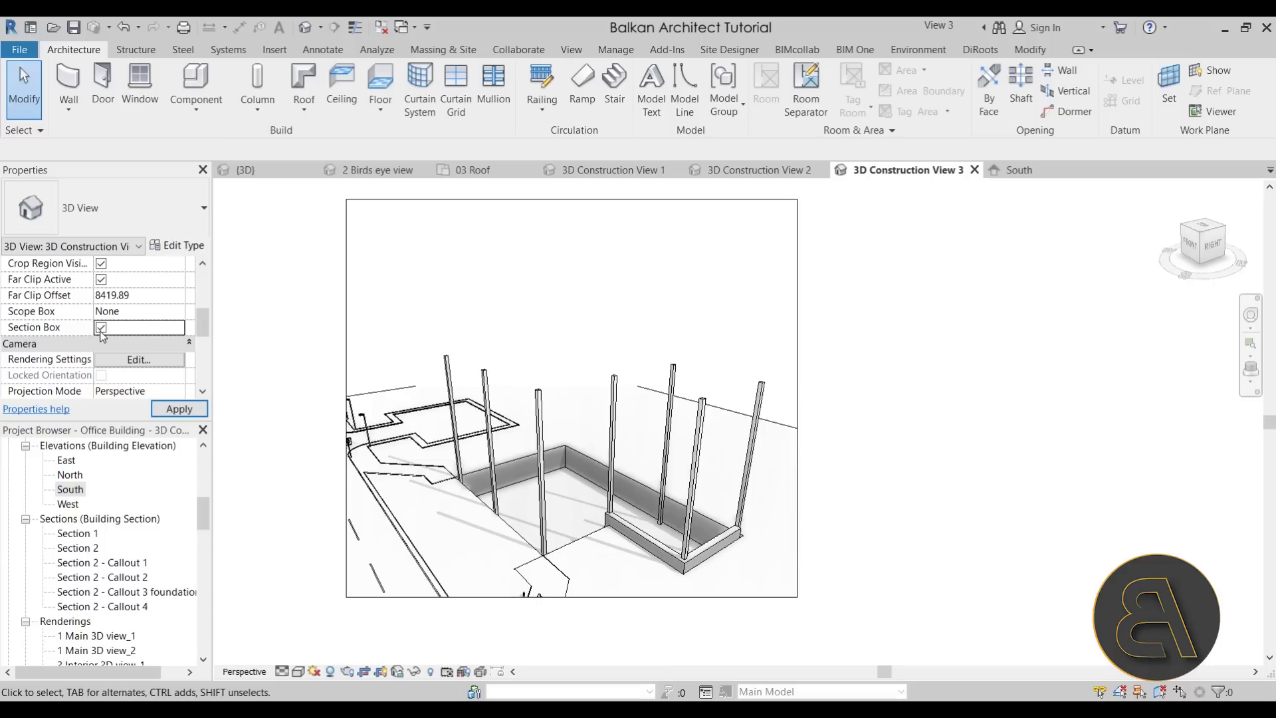
{"action": "left_click", "coordinate": [453, 305]}
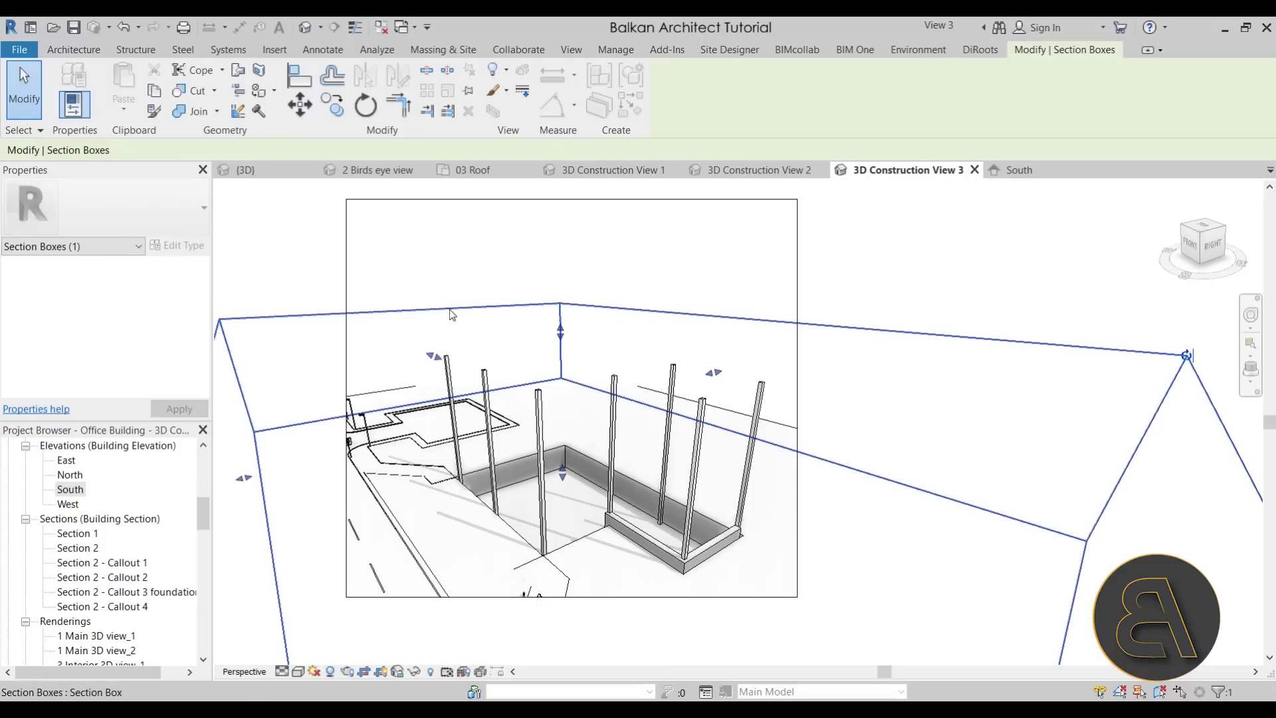
{"action": "scroll", "coordinate": [115, 538], "scroll_direction": "down", "scroll_amount": 2}
{"action": "scroll", "coordinate": [114, 538], "scroll_direction": "up", "scroll_amount": 3}
{"action": "scroll", "coordinate": [113, 539], "scroll_direction": "up", "scroll_amount": 1}
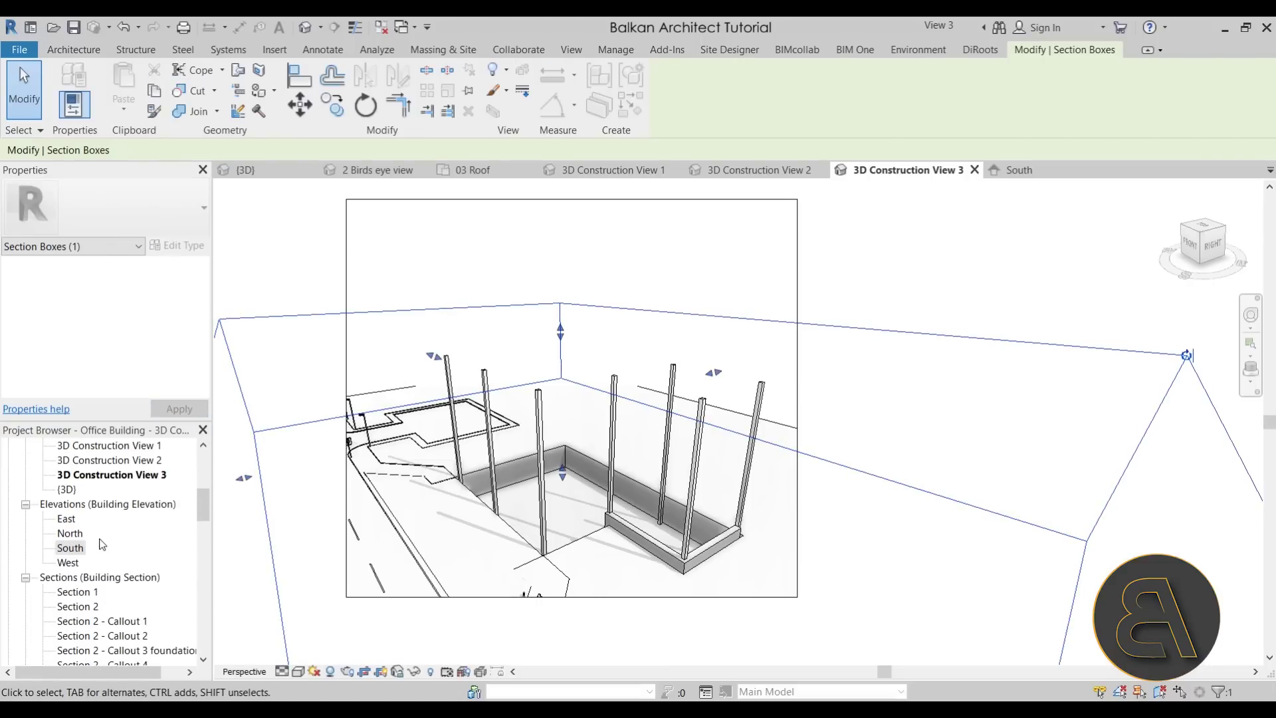
{"action": "double_click", "coordinate": [67, 549]}
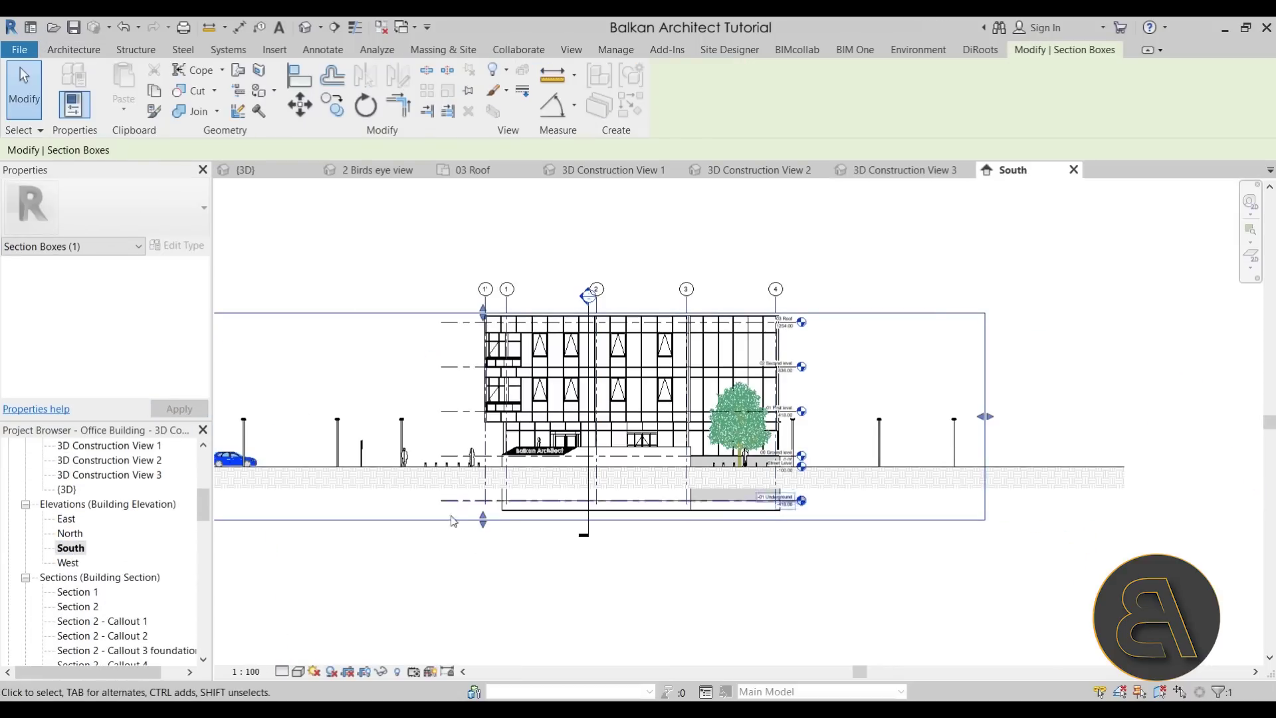
Raise the section box's bottom edge to the 02 Second level line and check its alignment up close.
{"action": "left_click_drag", "start_coordinate": [482, 522], "coordinate": [484, 368]}
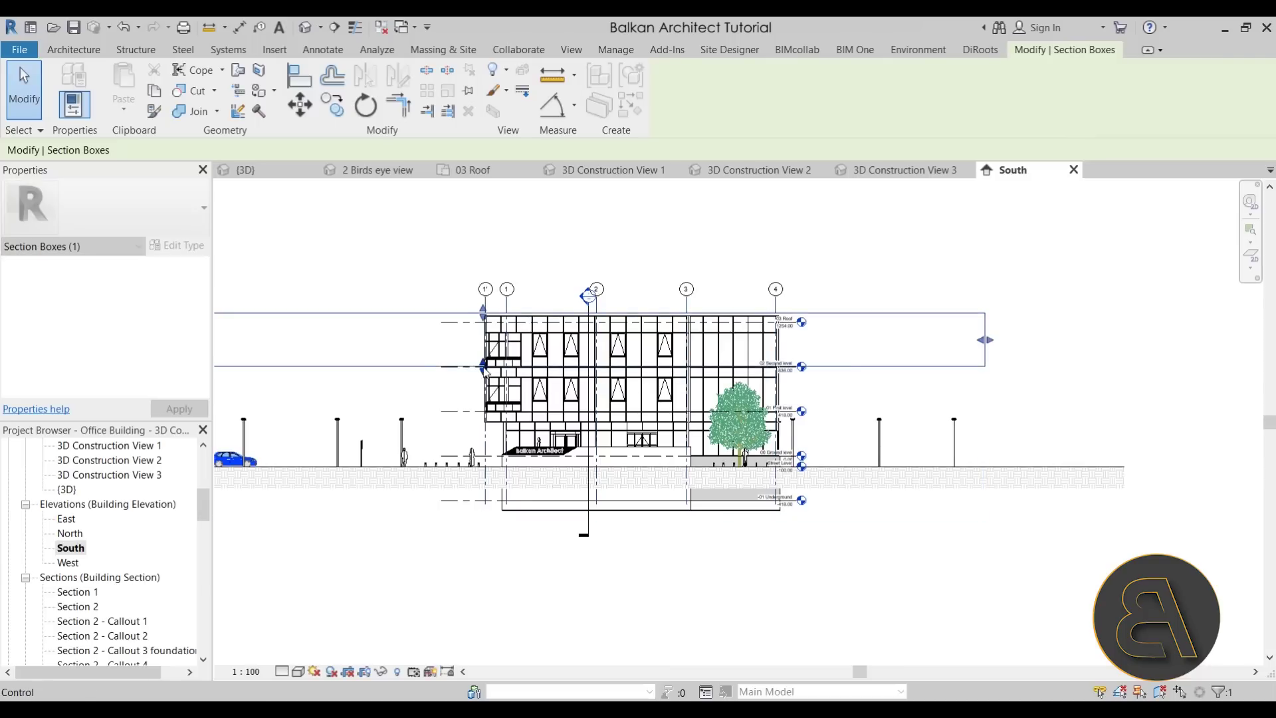
{"action": "scroll", "coordinate": [485, 371], "scroll_direction": "up", "scroll_amount": 4}
{"action": "scroll", "coordinate": [484, 369], "scroll_direction": "up", "scroll_amount": 5}
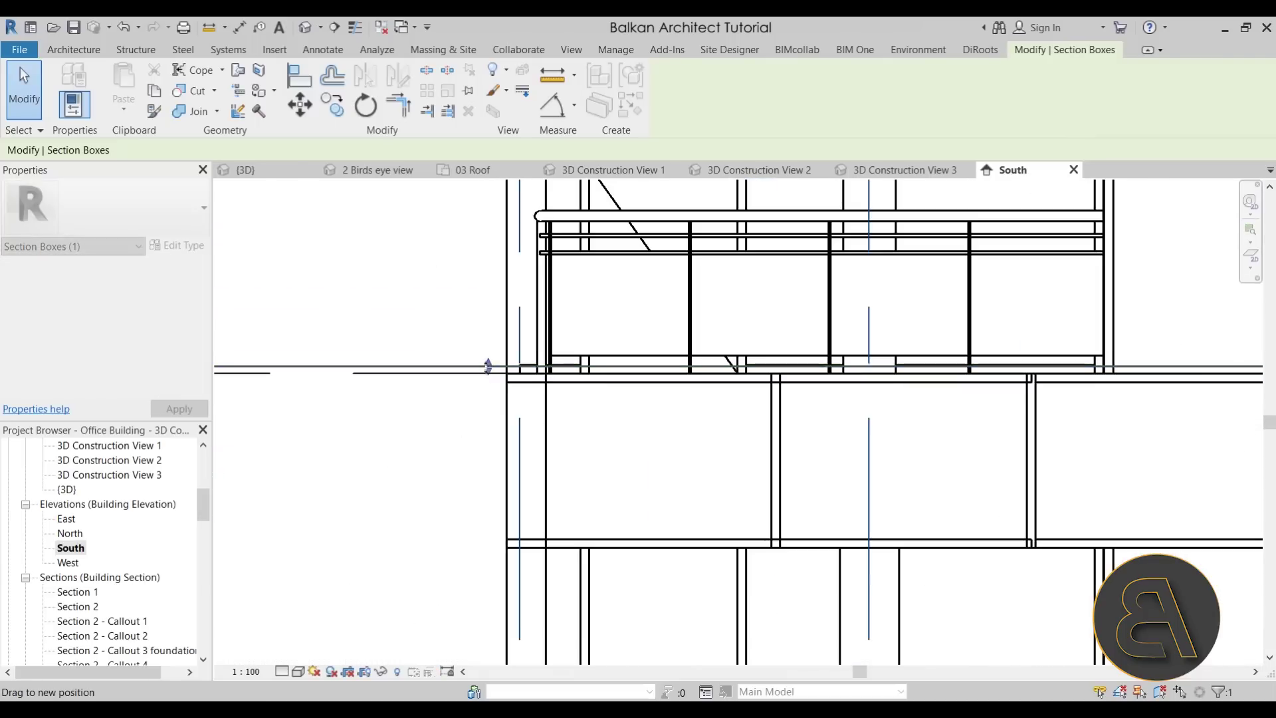
{"action": "scroll", "coordinate": [488, 370], "scroll_direction": "up", "scroll_amount": 5}
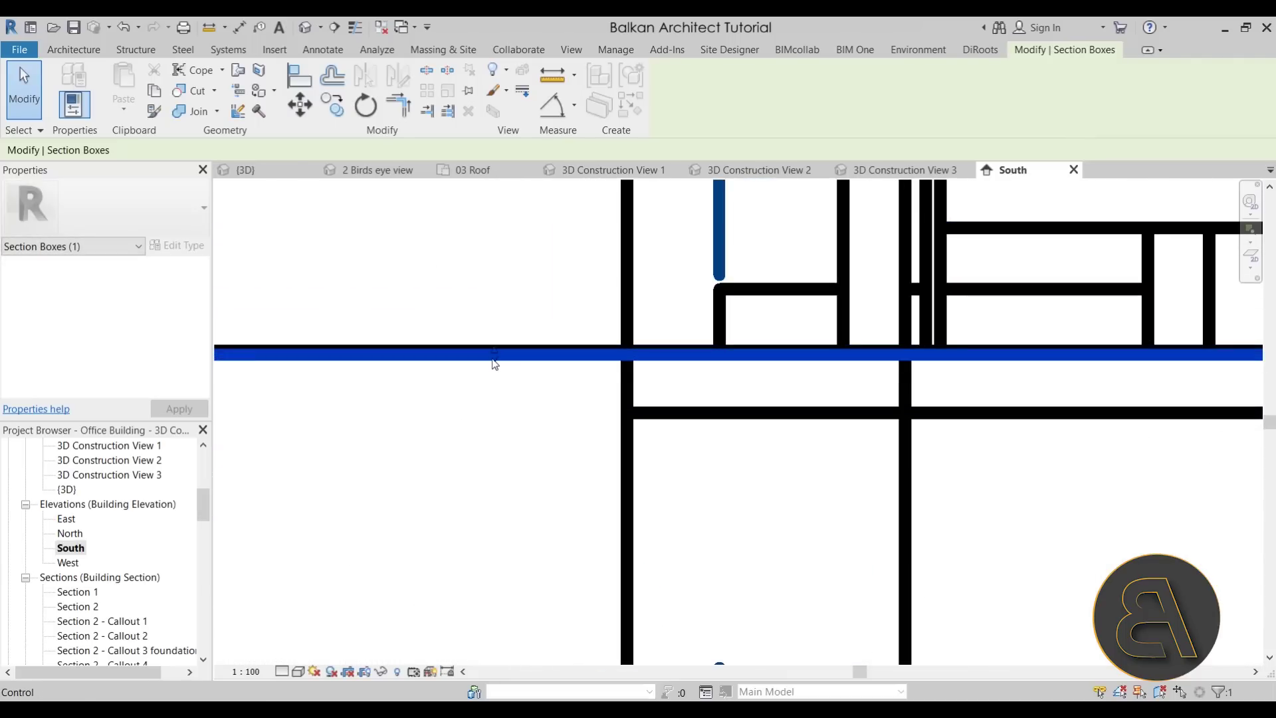
{"action": "scroll", "coordinate": [476, 429], "scroll_direction": "down", "scroll_amount": 10}
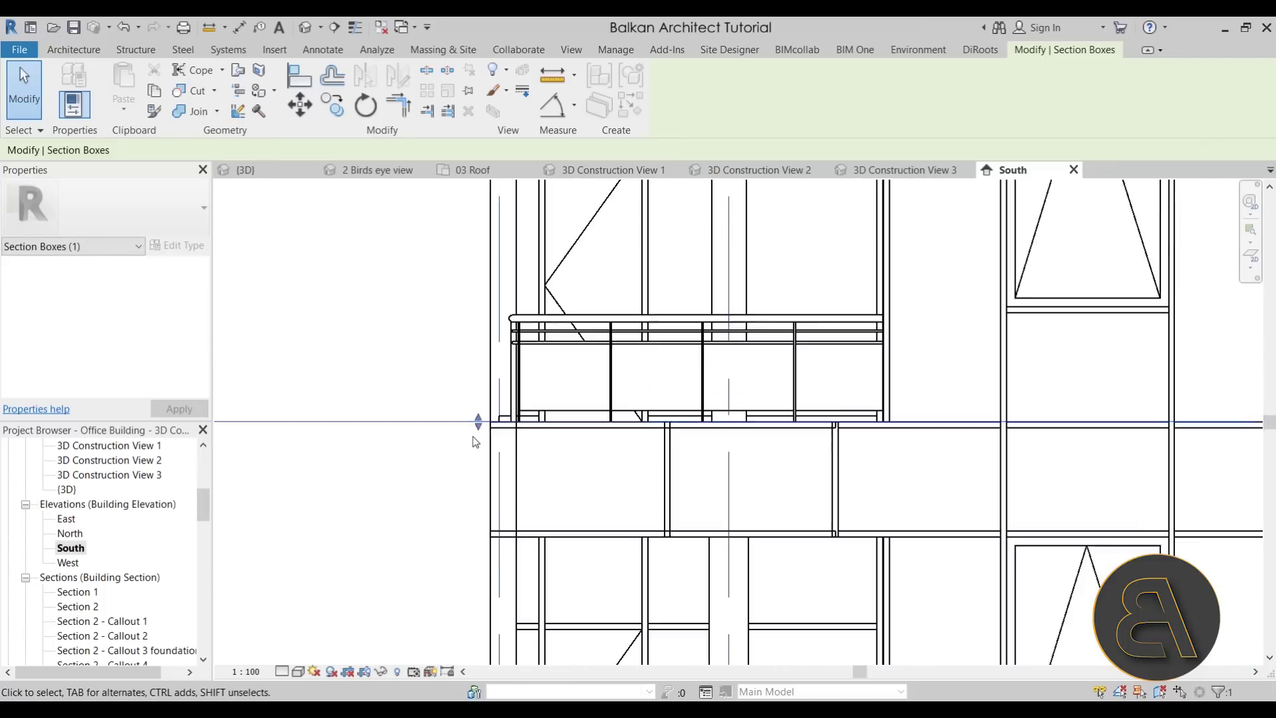
Raise the section box's top edge well above the roof and return to 3D Construction View 3.
{"action": "scroll", "coordinate": [454, 443], "scroll_direction": "down", "scroll_amount": 2}
{"action": "left_click_drag", "start_coordinate": [467, 374], "coordinate": [468, 186]}
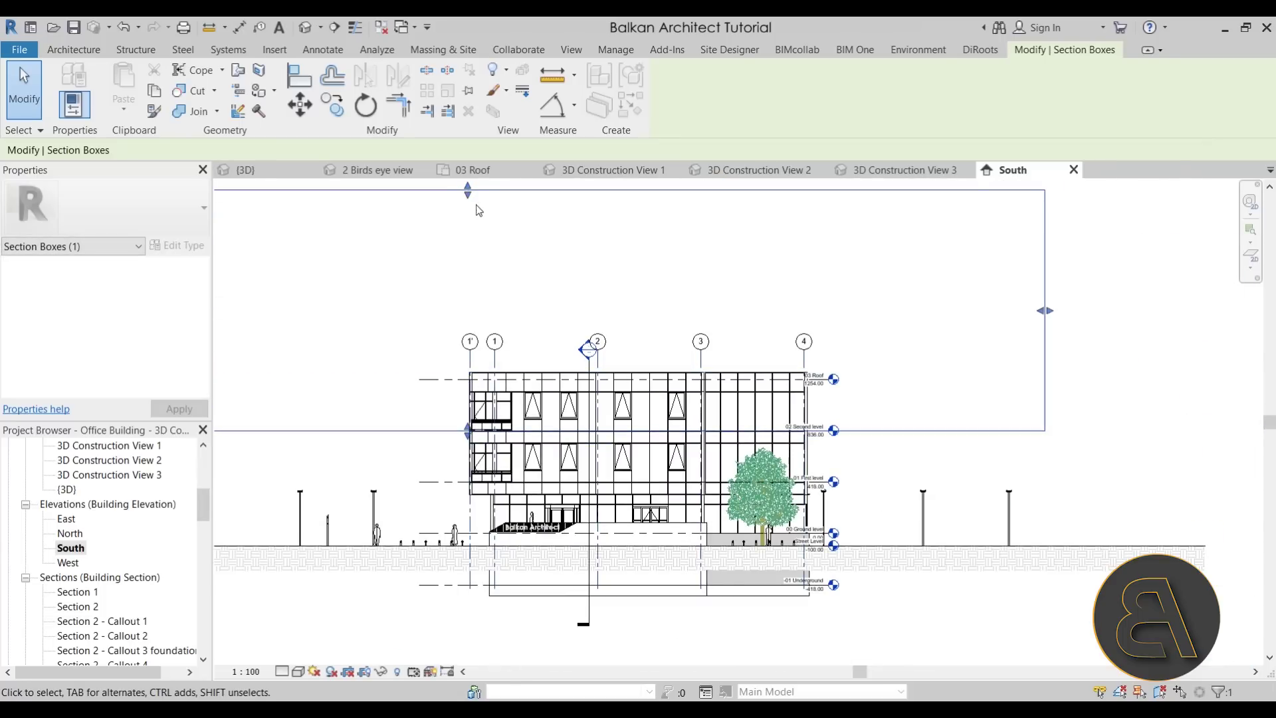
{"action": "left_click", "coordinate": [921, 171]}
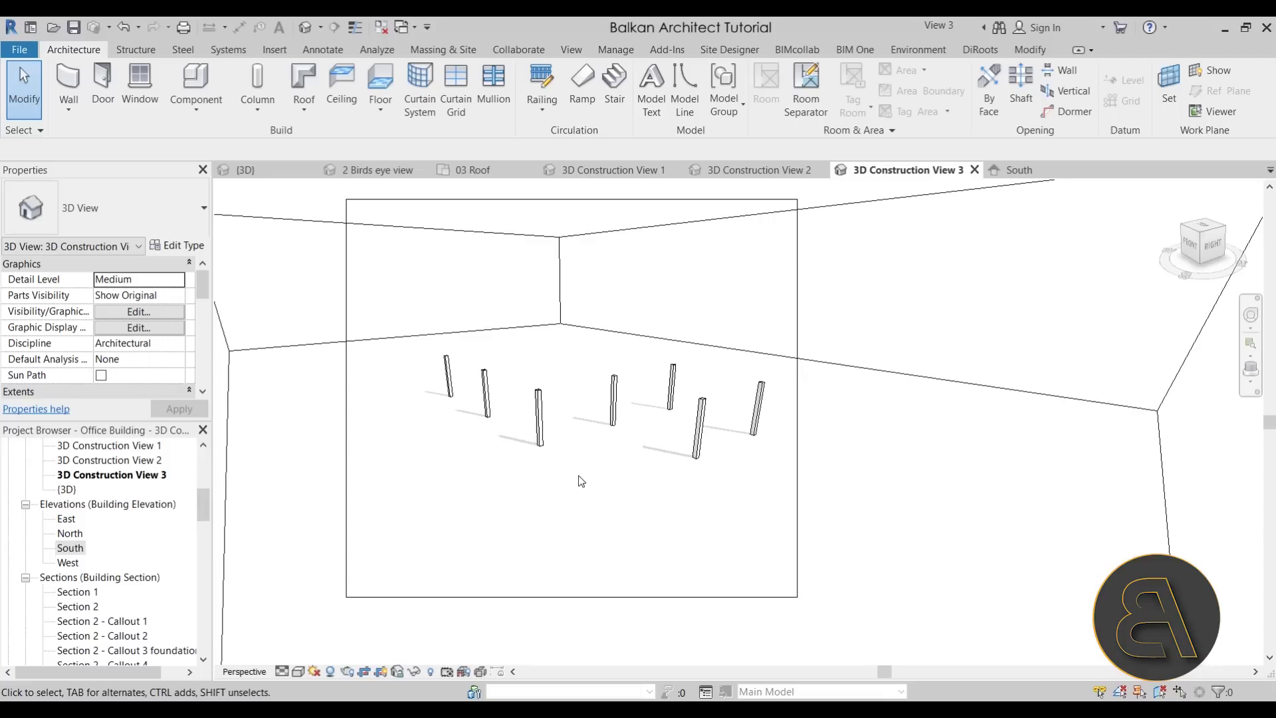
Create a new sheet using the A1 metric titleblock.
{"action": "scroll", "coordinate": [145, 535], "scroll_direction": "down", "scroll_amount": 3}
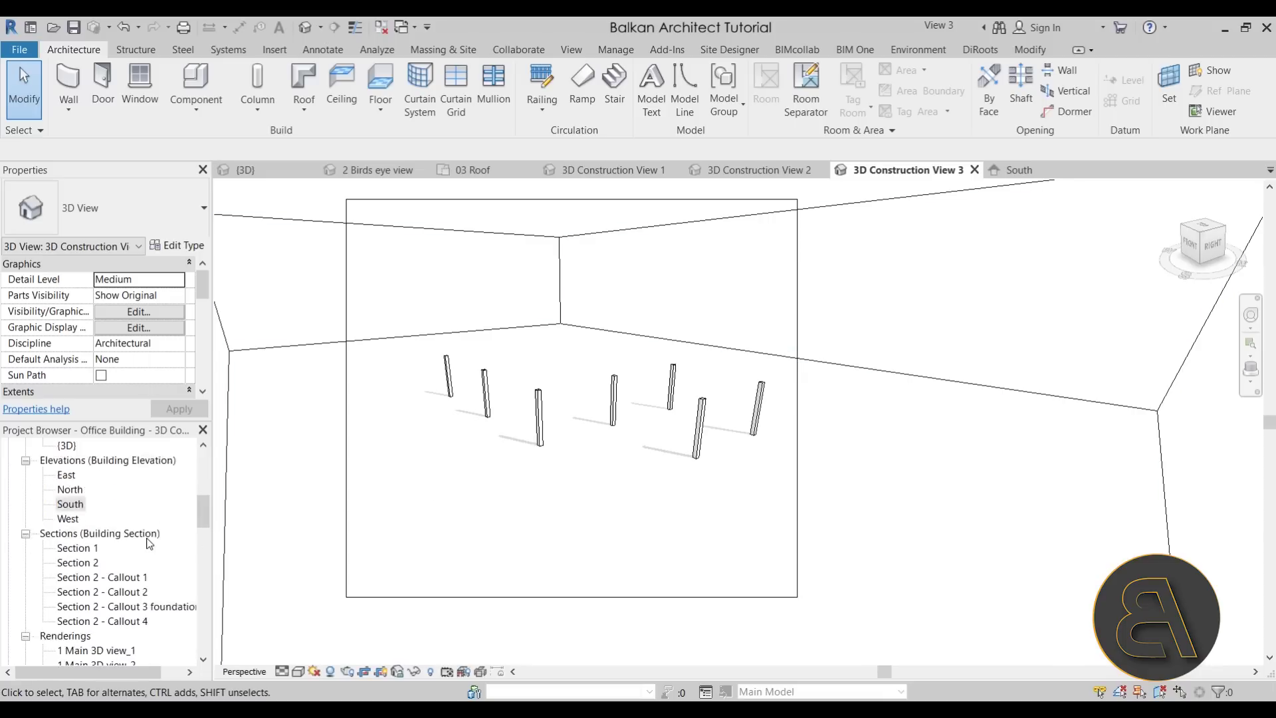
{"action": "scroll", "coordinate": [139, 538], "scroll_direction": "down", "scroll_amount": 2}
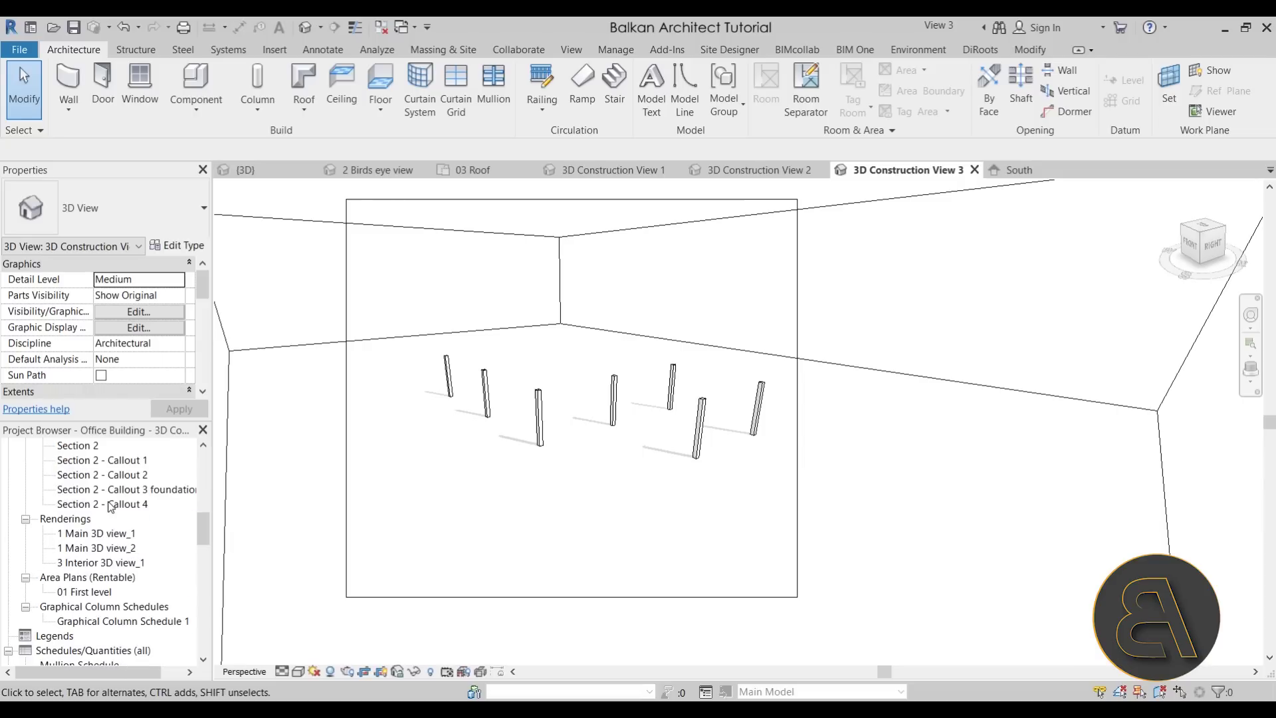
{"action": "scroll", "coordinate": [110, 506], "scroll_direction": "down", "scroll_amount": 5}
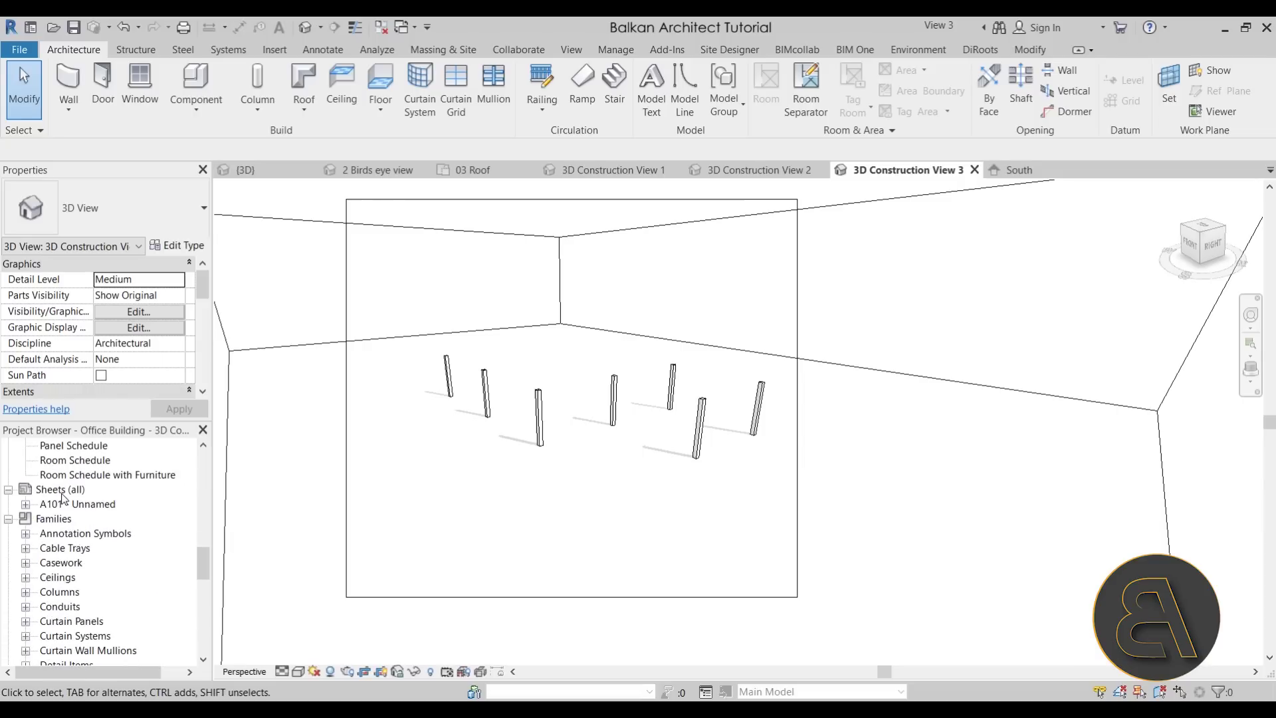
{"action": "left_click", "coordinate": [60, 490]}
{"action": "right_click", "coordinate": [60, 493]}
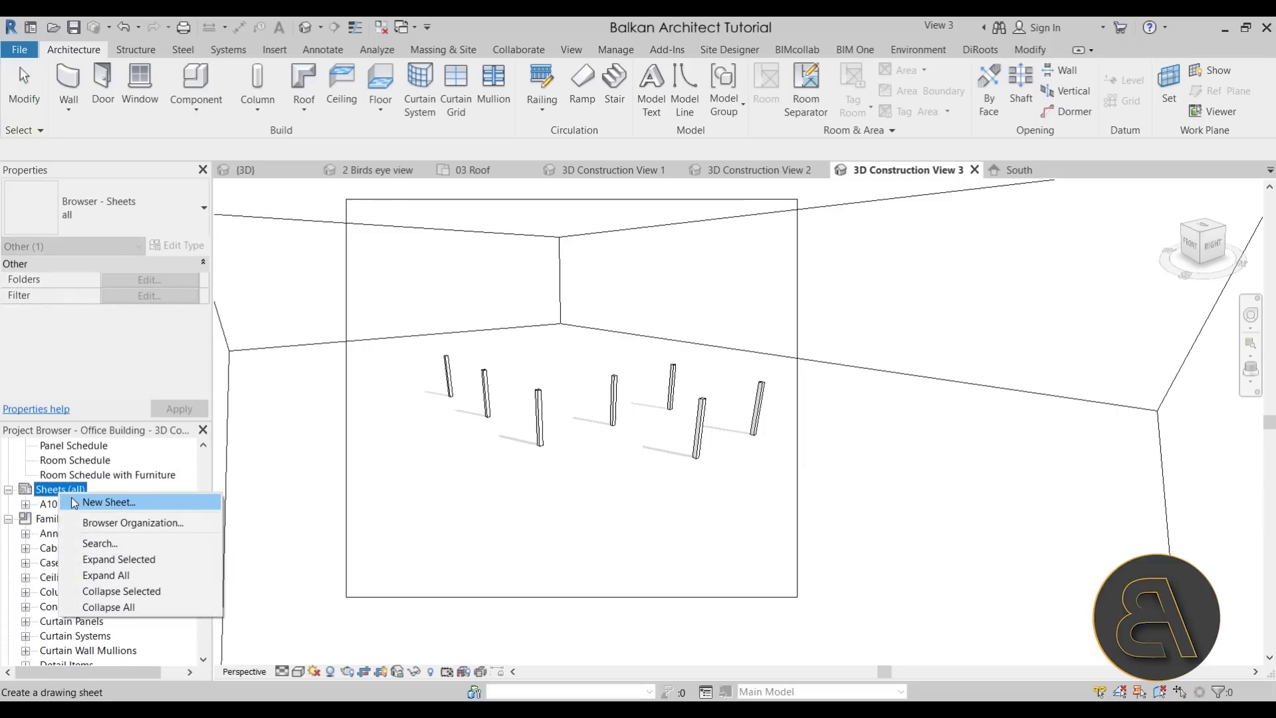
{"action": "left_click", "coordinate": [73, 500]}
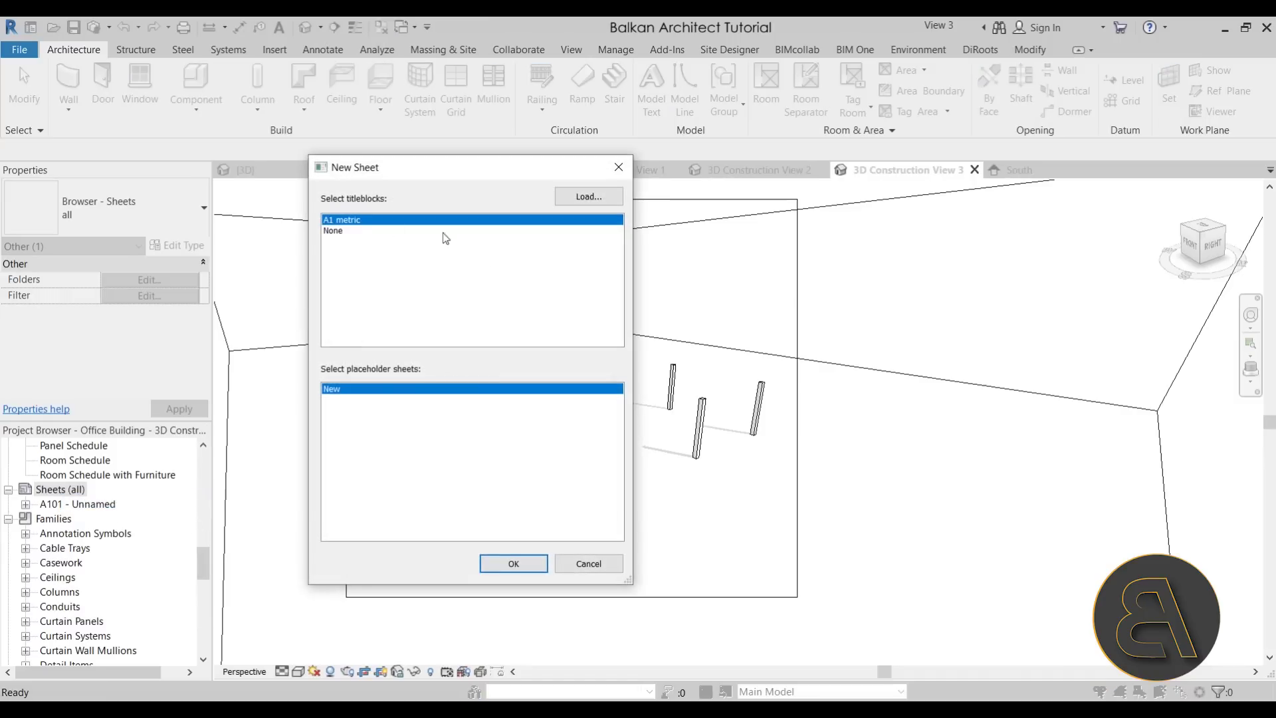
{"action": "double_click", "coordinate": [334, 221]}
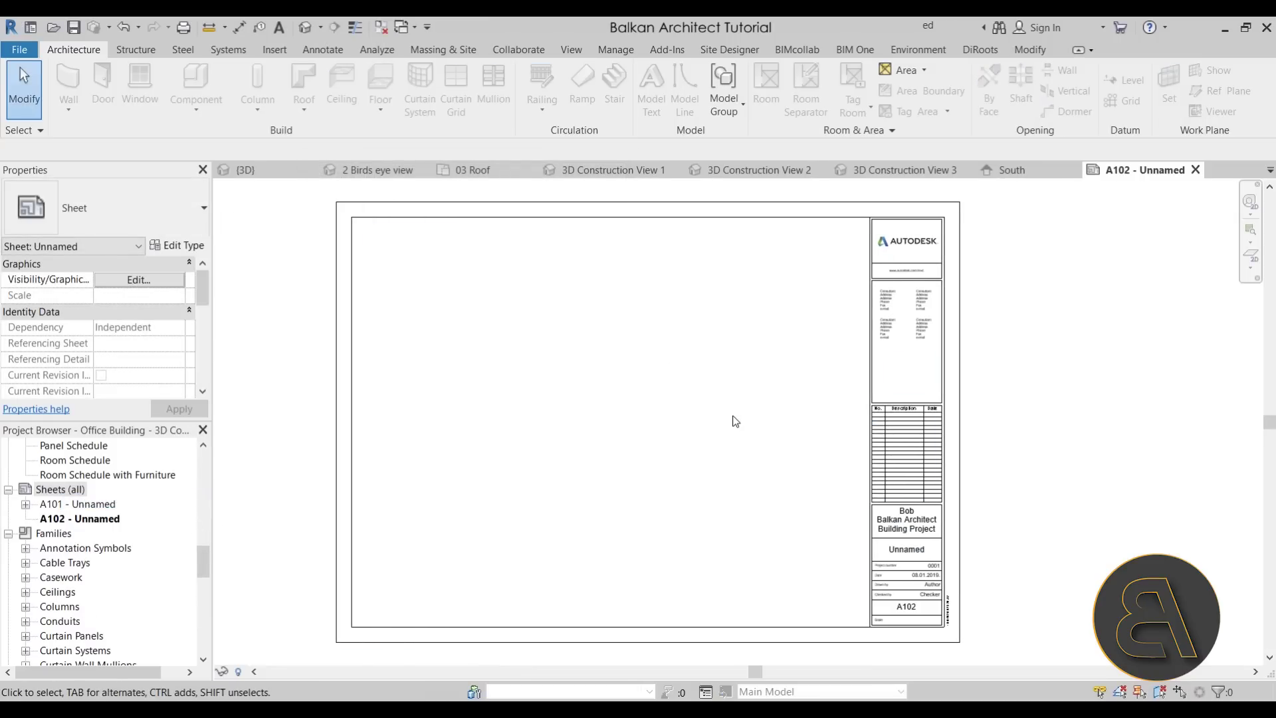
Place 3D Construction View 1 in the left half of sheet A102's empty drawing area.
{"action": "scroll", "coordinate": [128, 590], "scroll_direction": "up", "scroll_amount": 4}
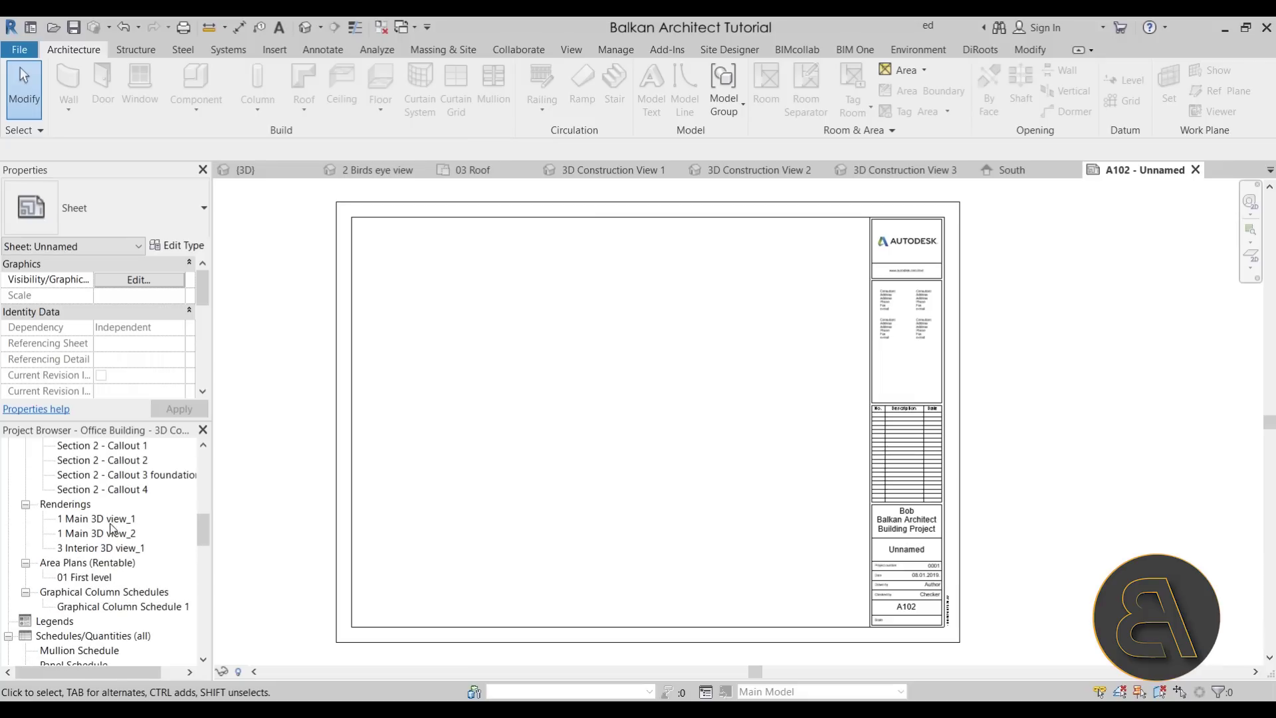
{"action": "scroll", "coordinate": [111, 528], "scroll_direction": "up", "scroll_amount": 5}
{"action": "scroll", "coordinate": [100, 523], "scroll_direction": "up", "scroll_amount": 2}
{"action": "left_click", "coordinate": [94, 523]}
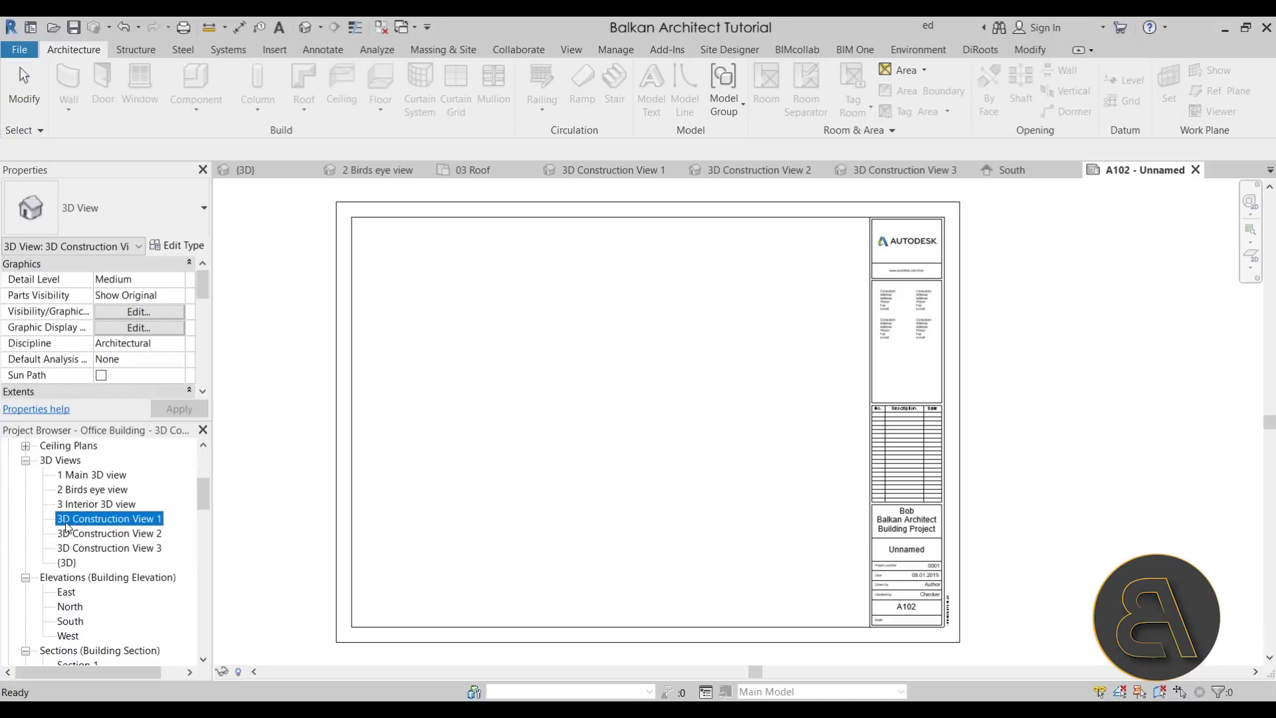
{"action": "left_click_drag", "start_coordinate": [114, 525], "coordinate": [535, 395]}
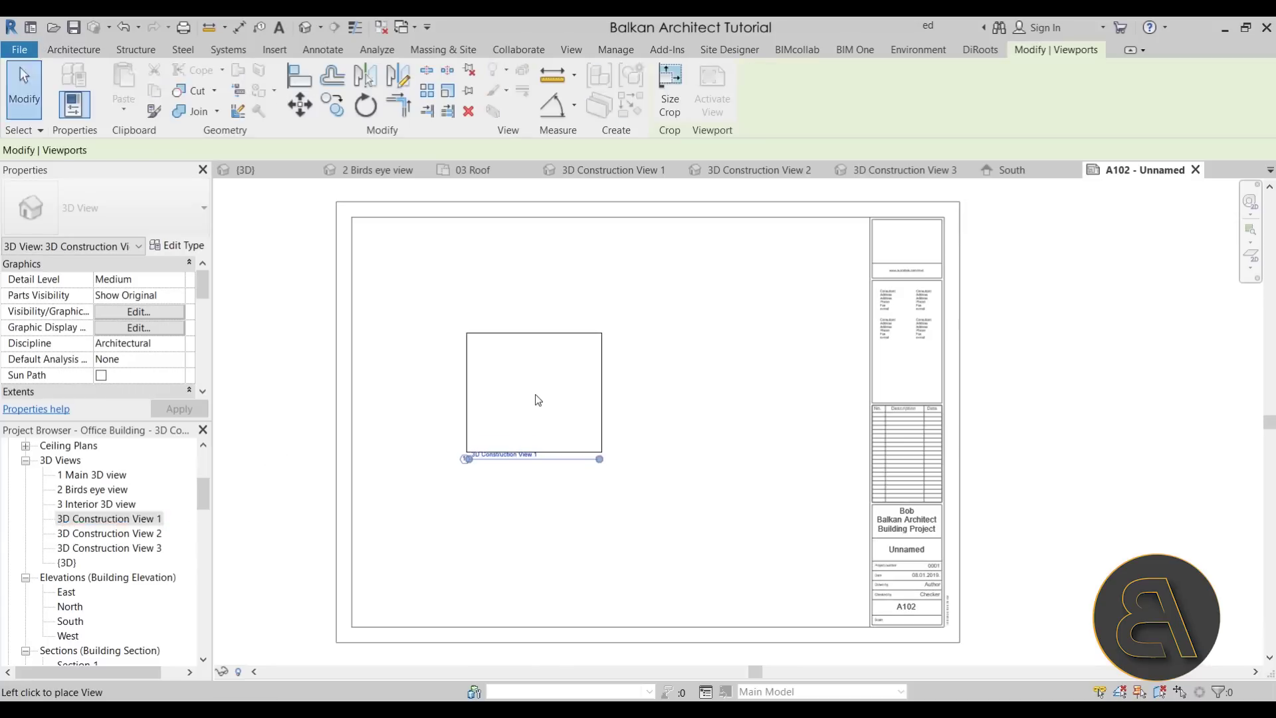
{"action": "left_click", "coordinate": [536, 398]}
Change the 3D Construction View 1 viewport type to No Title.
{"action": "scroll", "coordinate": [535, 406], "scroll_direction": "up", "scroll_amount": 3}
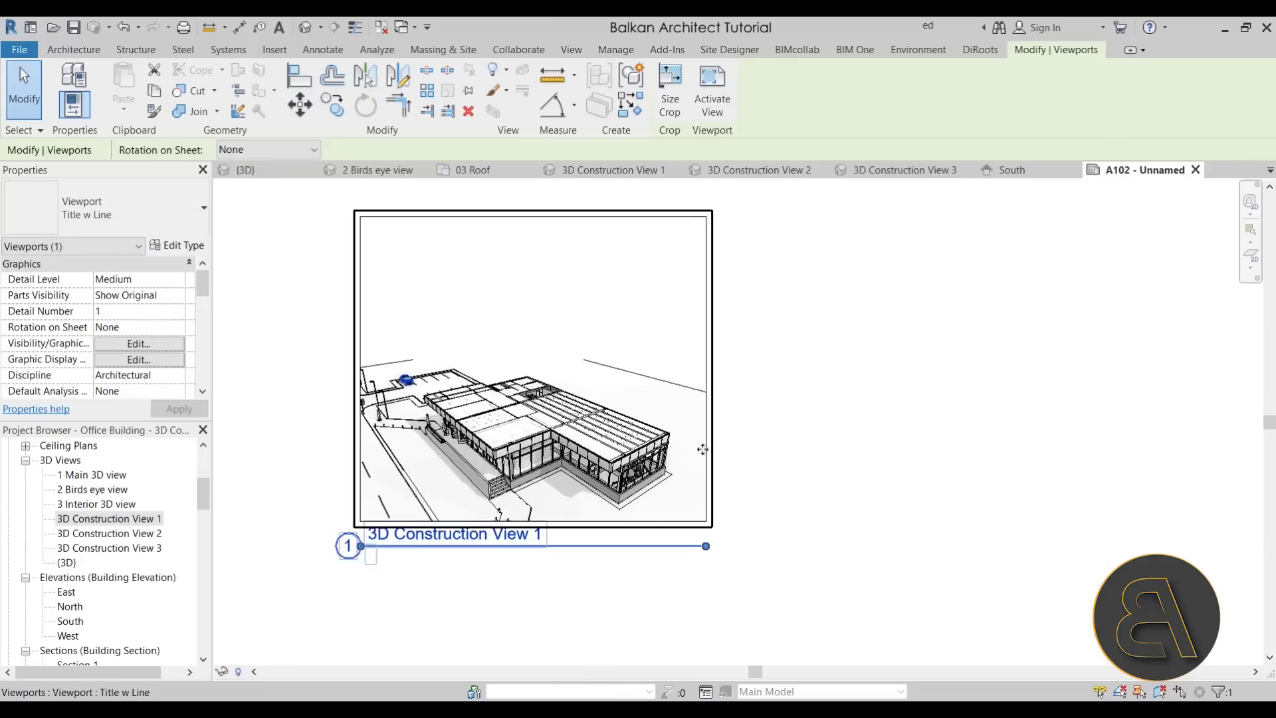
{"action": "left_click", "coordinate": [102, 210]}
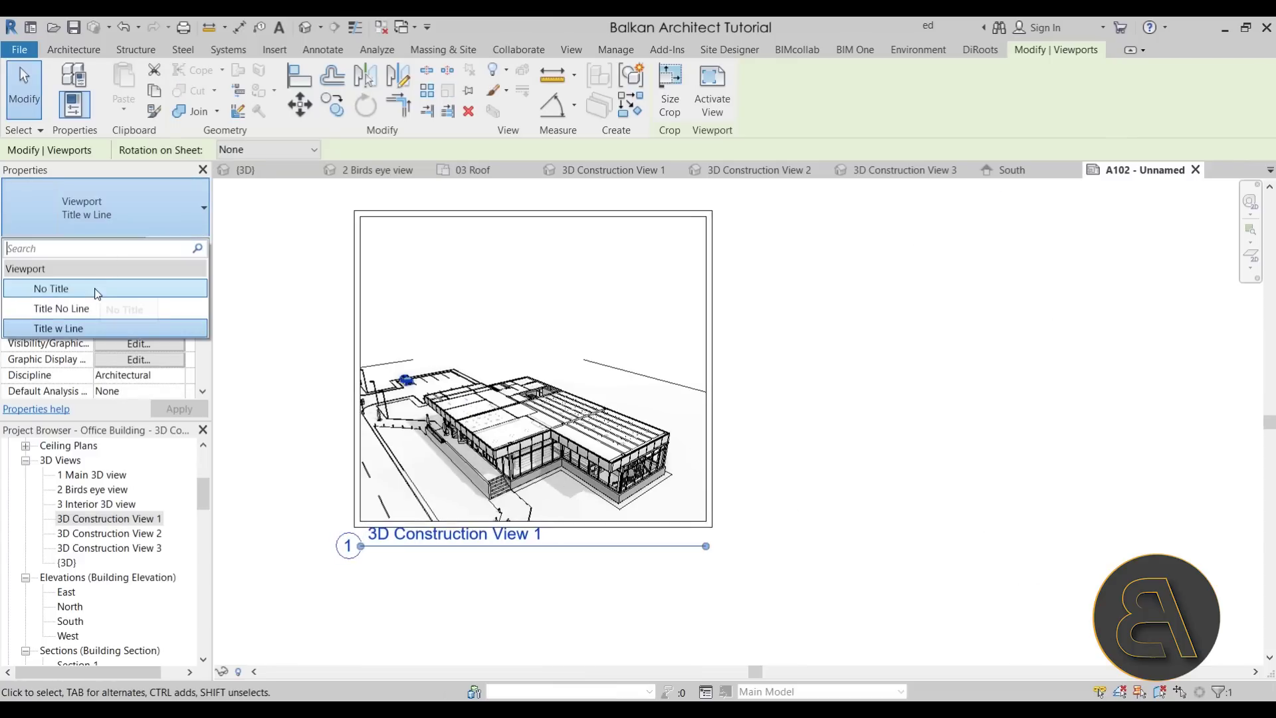
{"action": "left_click", "coordinate": [98, 291]}
{"action": "left_click", "coordinate": [529, 580]}
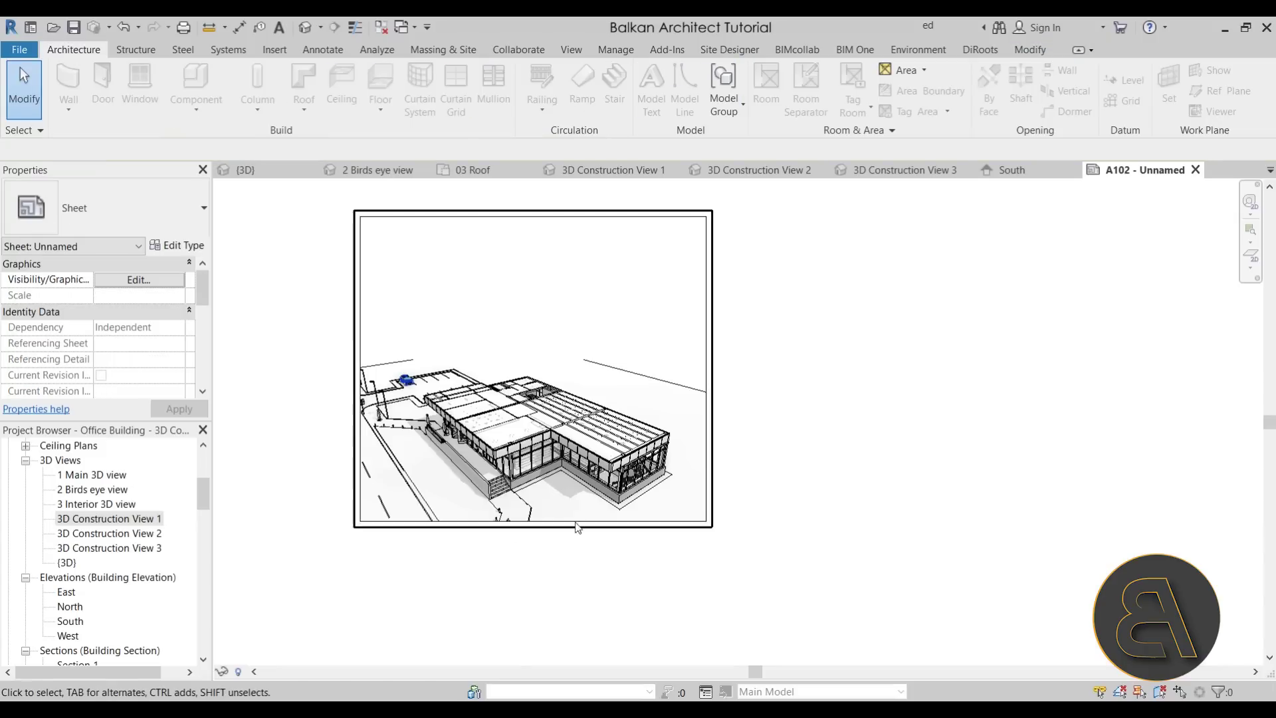
Place 3D Construction View 2 on the sheet directly over the 3D Construction View 1 viewport, aligned with its outline.
{"action": "scroll", "coordinate": [606, 563], "scroll_direction": "down", "scroll_amount": 3}
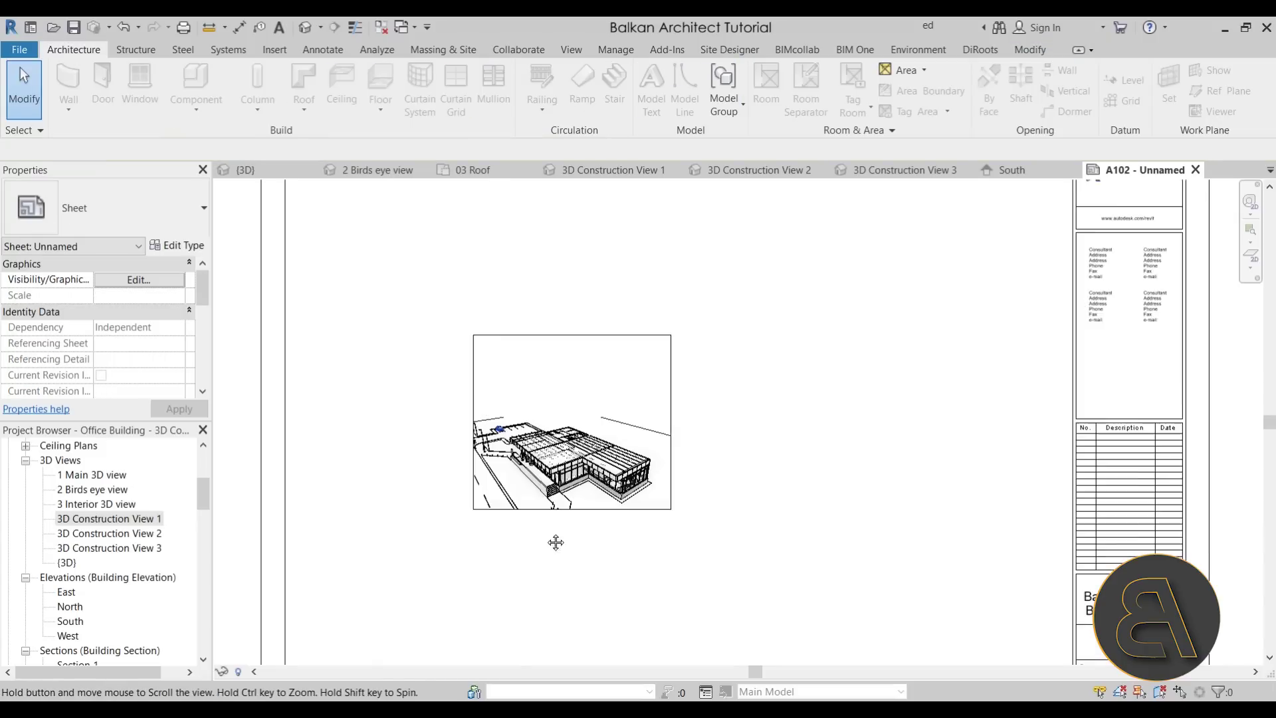
{"action": "left_click", "coordinate": [79, 538]}
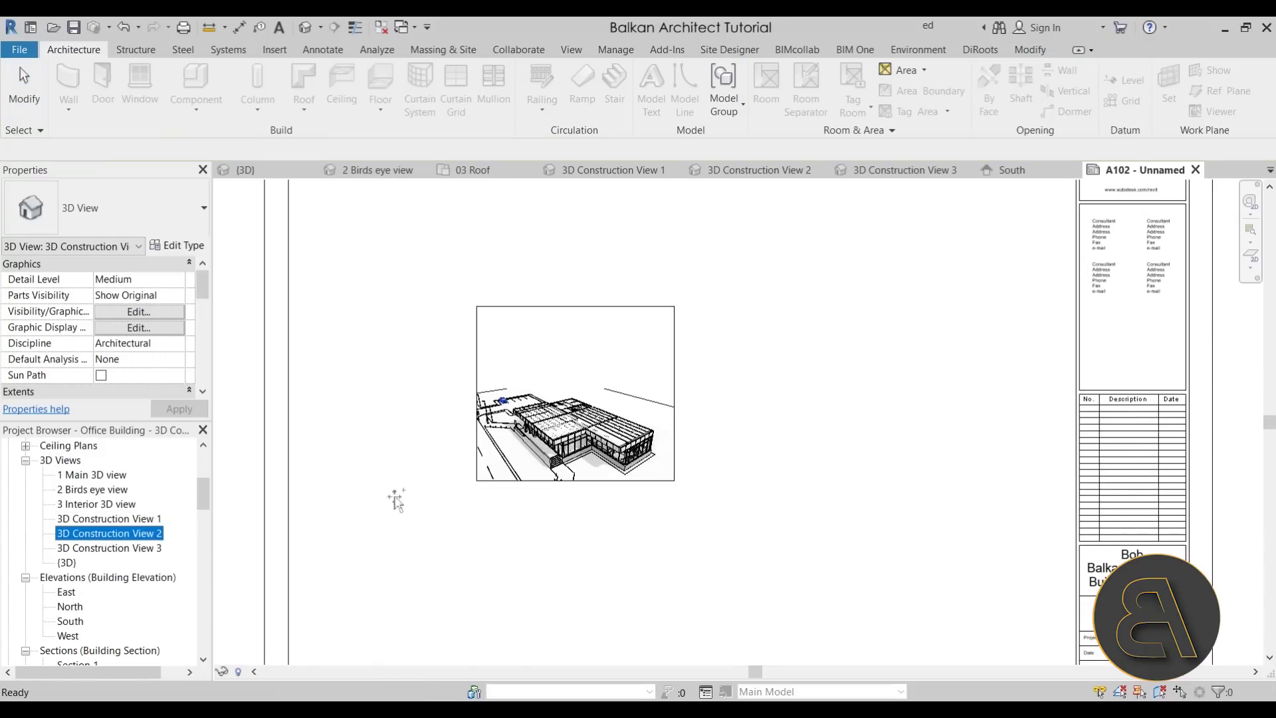
{"action": "left_click_drag", "start_coordinate": [570, 401], "coordinate": [569, 400]}
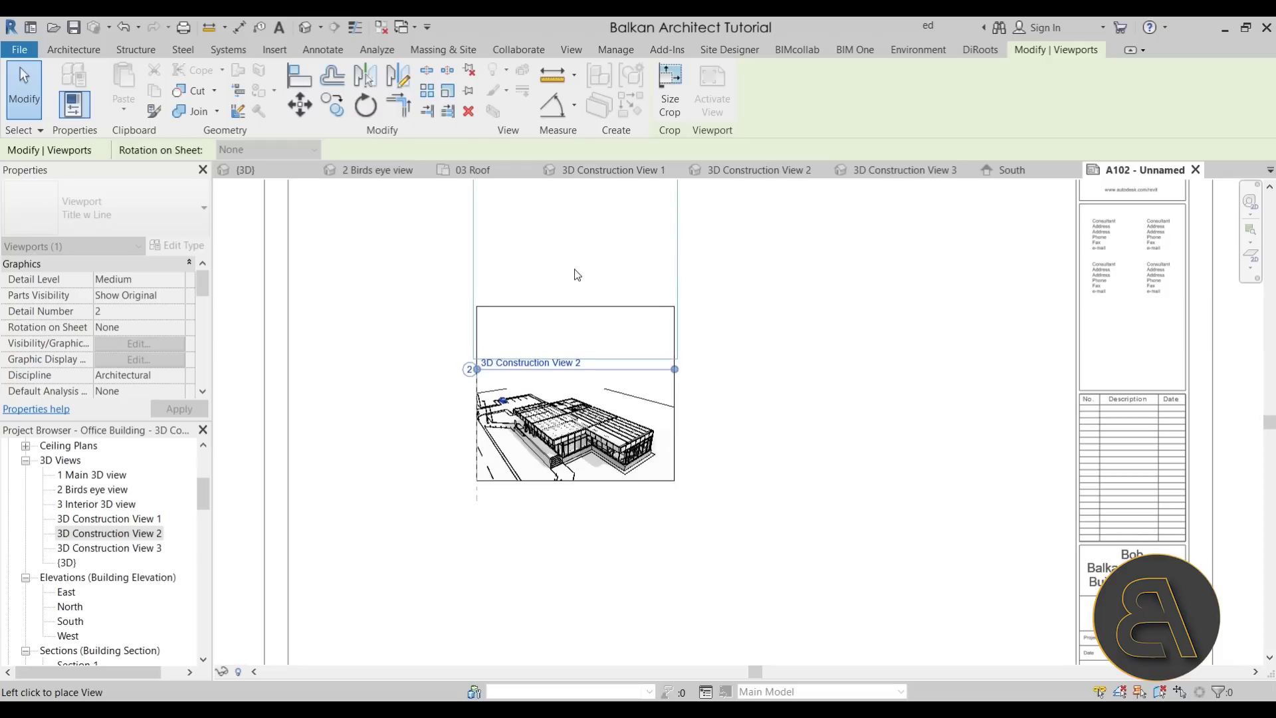
{"action": "left_click", "coordinate": [576, 395]}
Change the 3D Construction View 2 viewport type to No Title and open that view on its own.
{"action": "scroll", "coordinate": [571, 415], "scroll_direction": "up", "scroll_amount": 4}
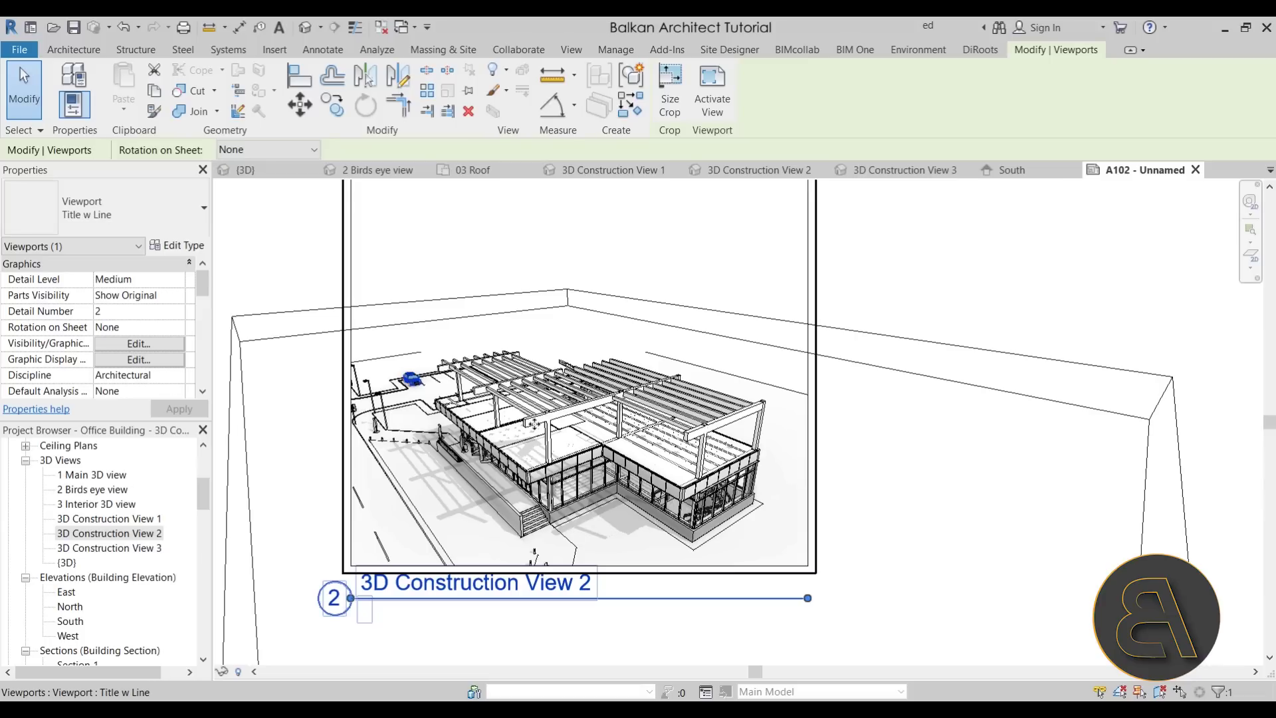
{"action": "left_click", "coordinate": [78, 226]}
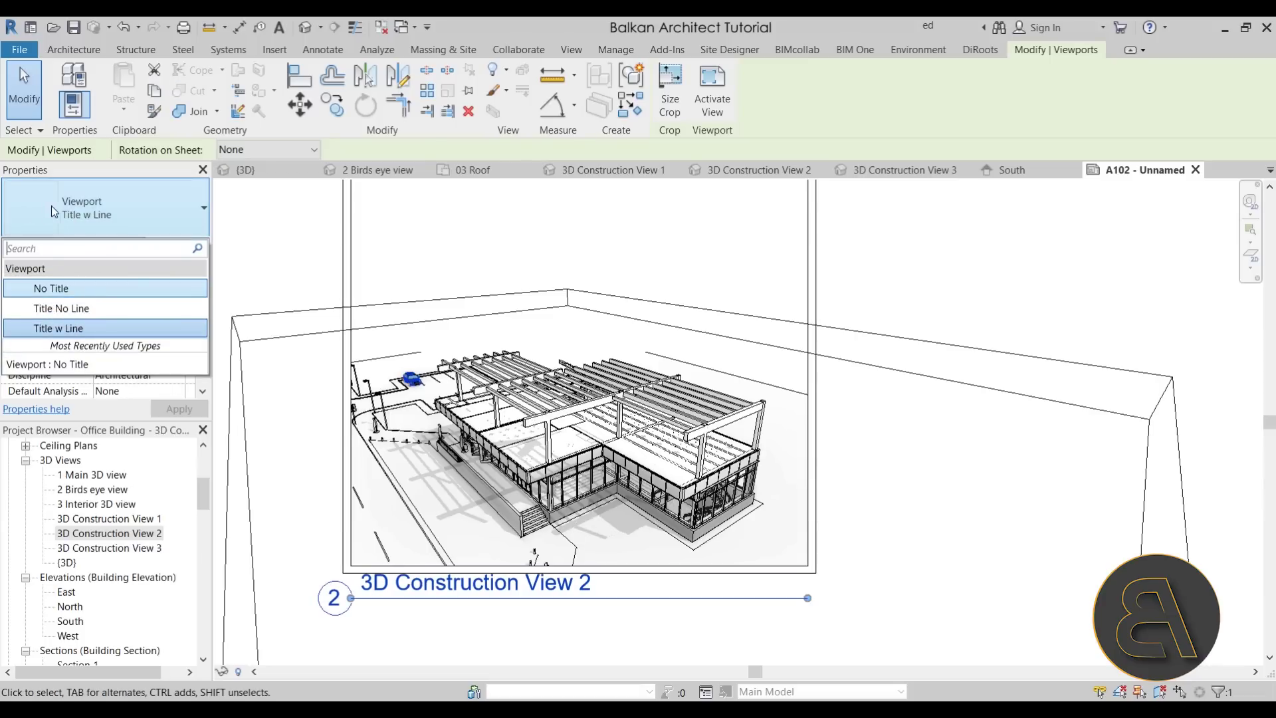
{"action": "left_click", "coordinate": [49, 290]}
{"action": "left_click", "coordinate": [292, 256]}
{"action": "scroll", "coordinate": [367, 316], "scroll_direction": "down", "scroll_amount": 2}
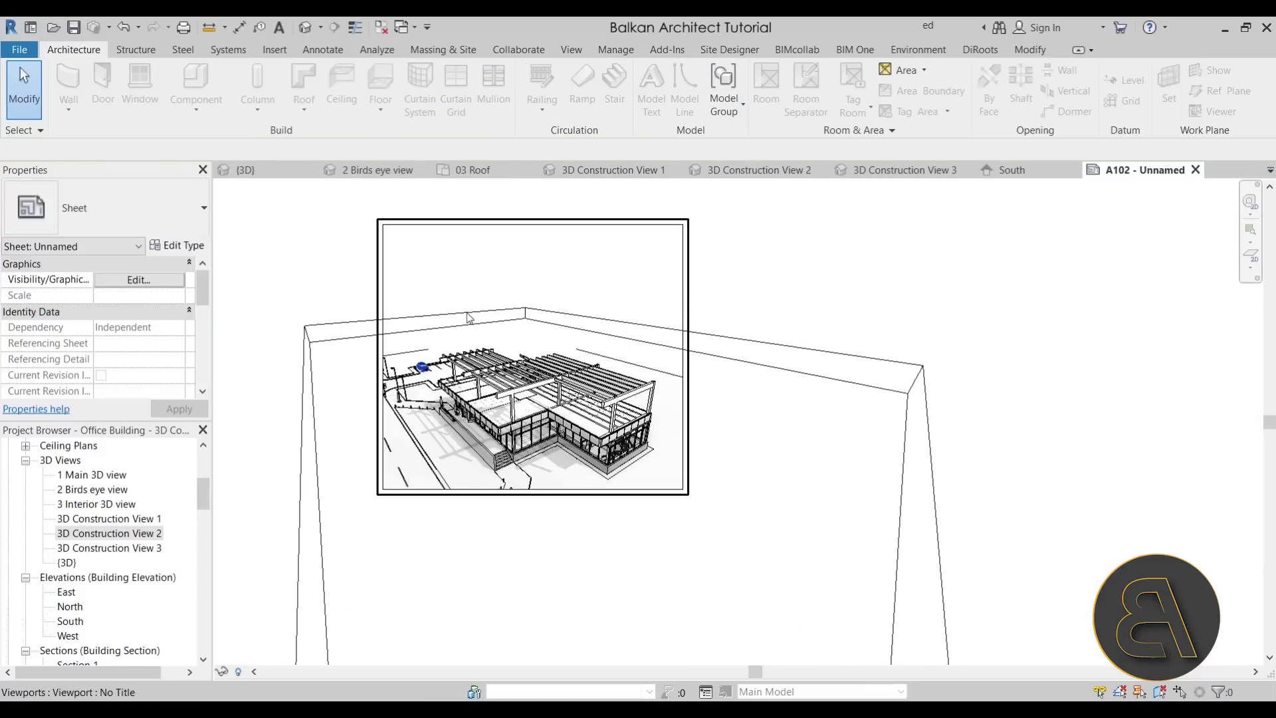
{"action": "left_click", "coordinate": [749, 176]}
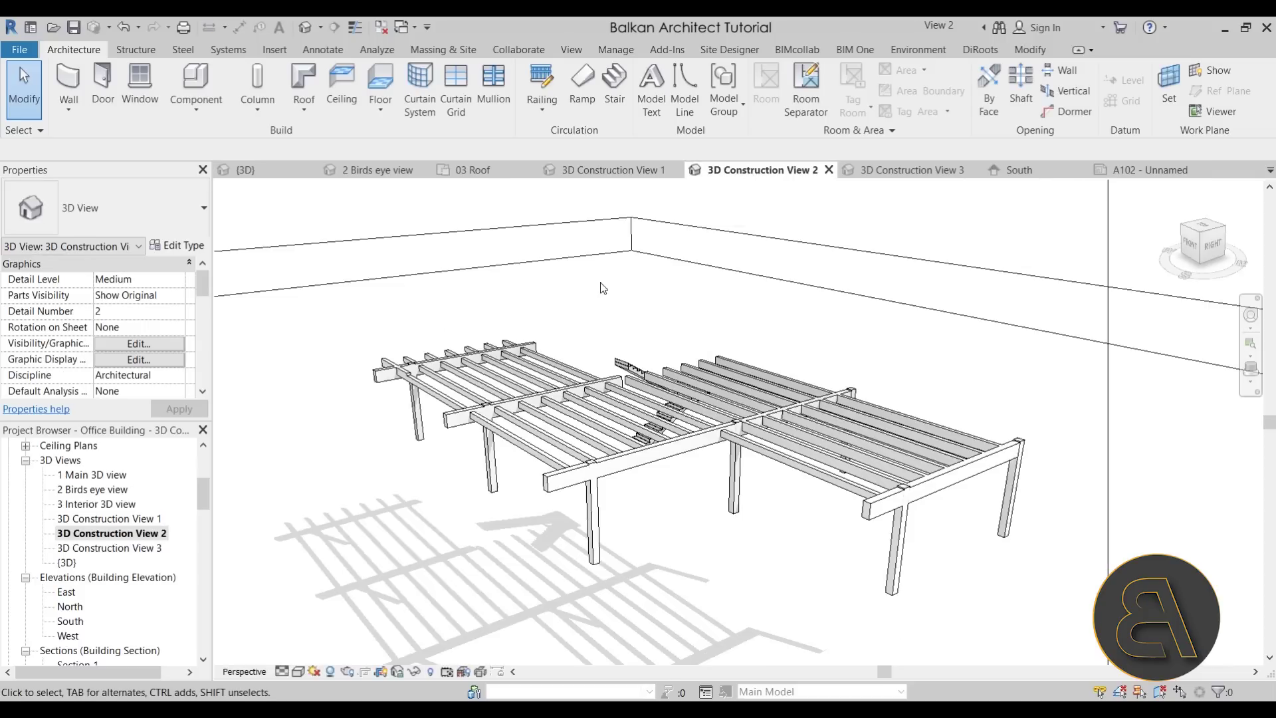
Hide the section box element in both 3D Construction View 2 and 3D Construction View 3.
{"action": "left_click", "coordinate": [616, 297]}
{"action": "left_click", "coordinate": [495, 71]}
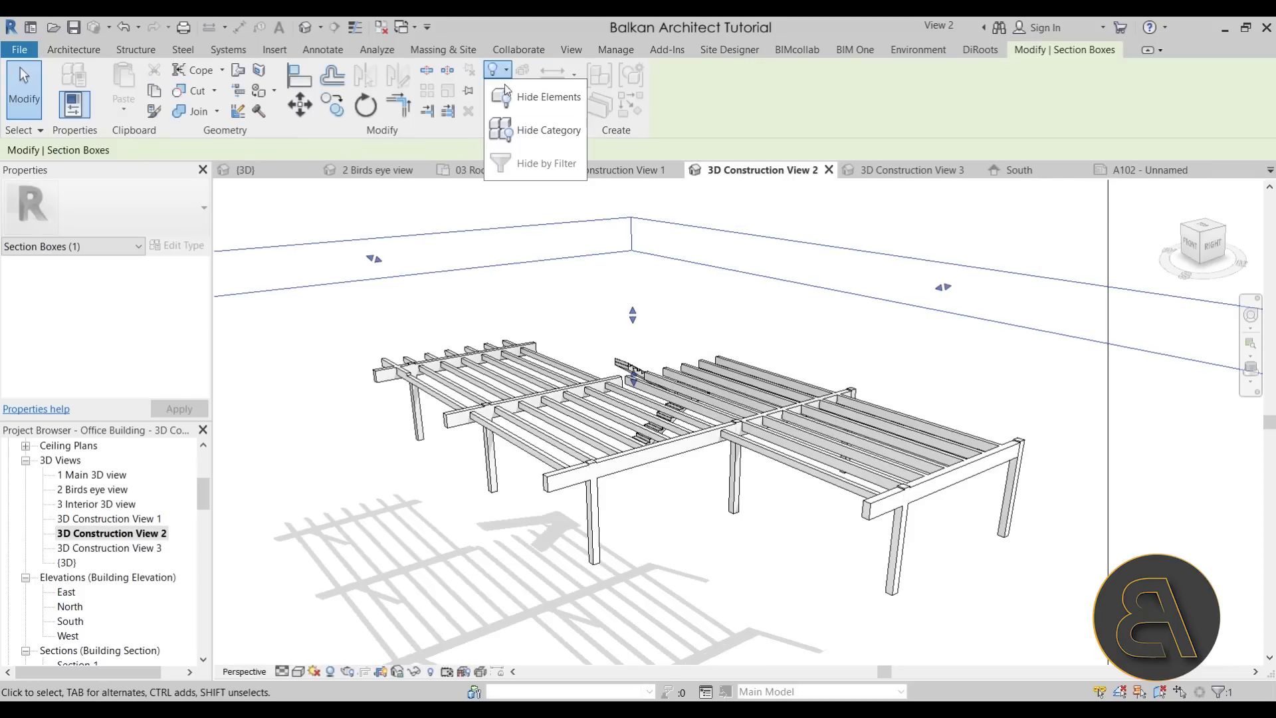
{"action": "left_click", "coordinate": [532, 100]}
{"action": "left_click", "coordinate": [904, 170]}
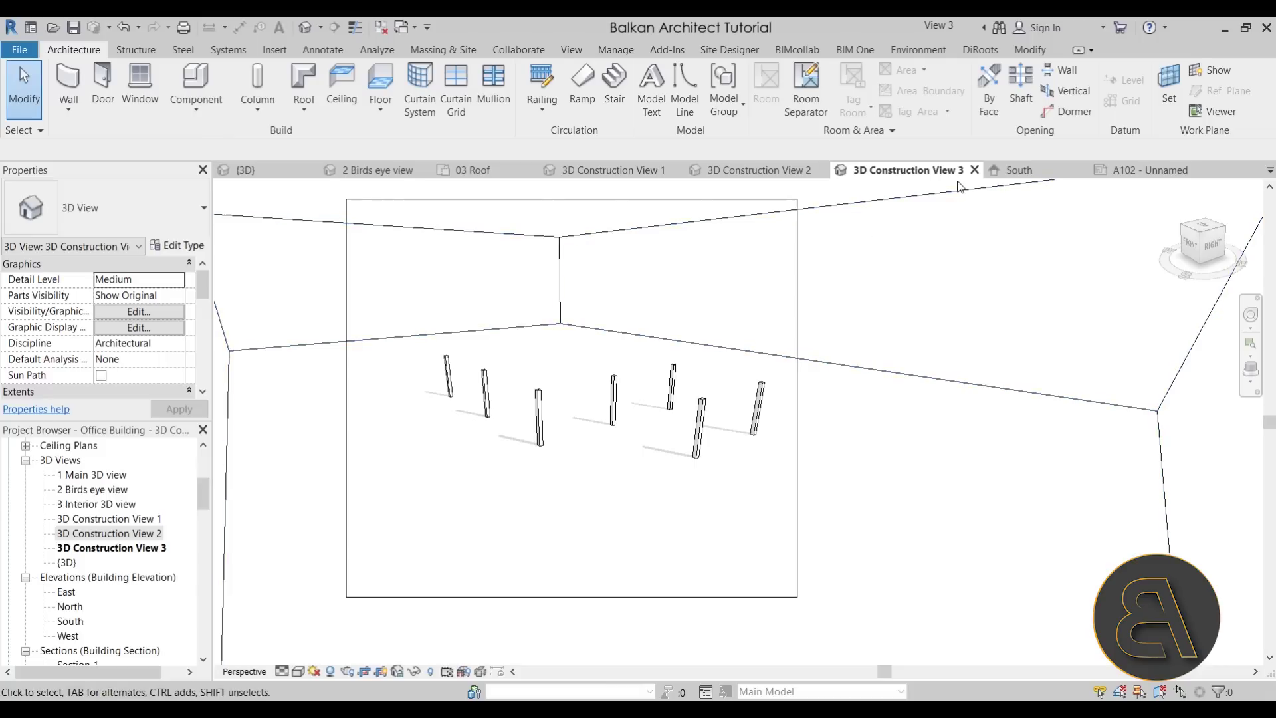
{"action": "left_click", "coordinate": [752, 215]}
{"action": "left_click", "coordinate": [497, 70]}
{"action": "left_click", "coordinate": [508, 97]}
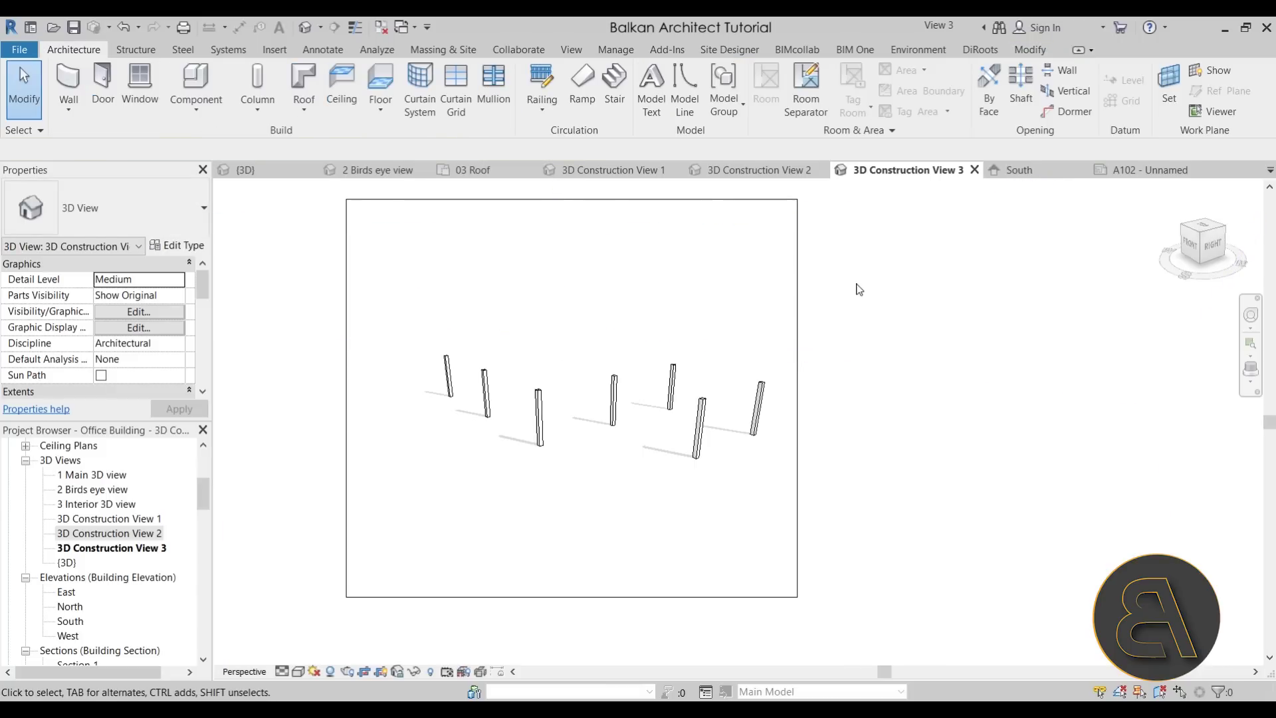
Place 3D Construction View 3 on sheet A102 directly over the existing viewports, aligned with their outline.
{"action": "left_click", "coordinate": [1103, 170]}
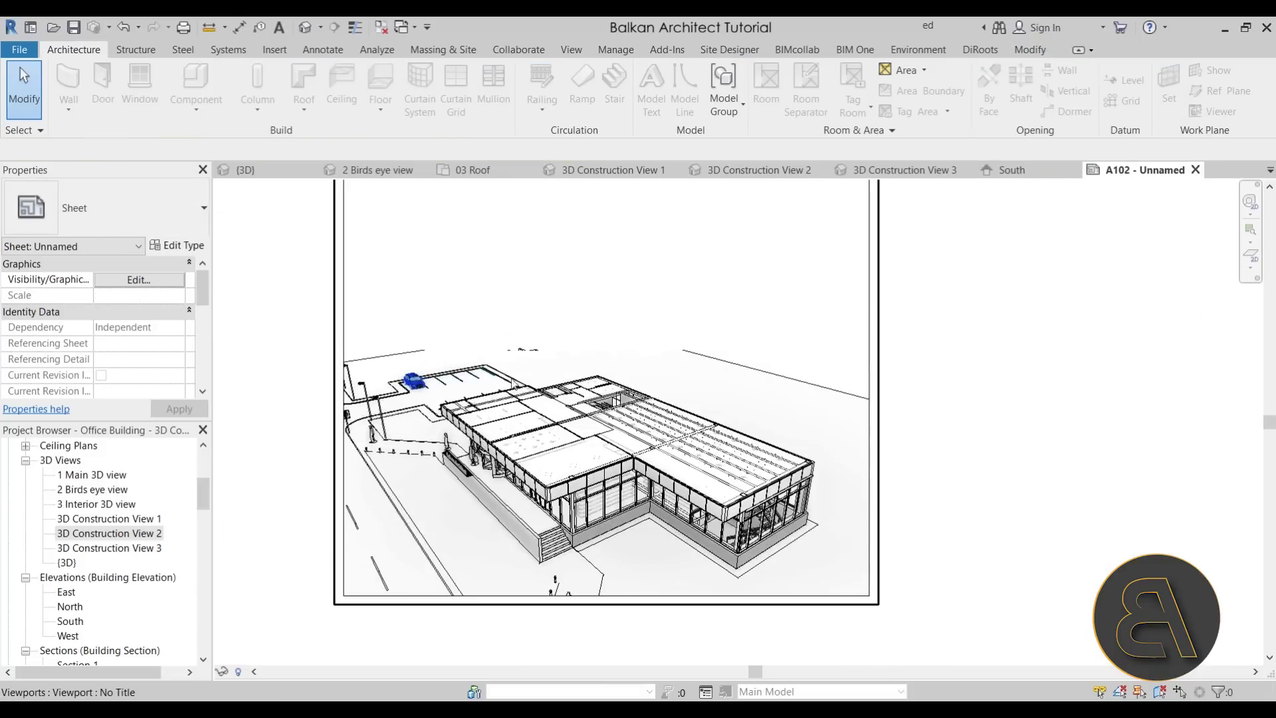
{"action": "left_click", "coordinate": [103, 549]}
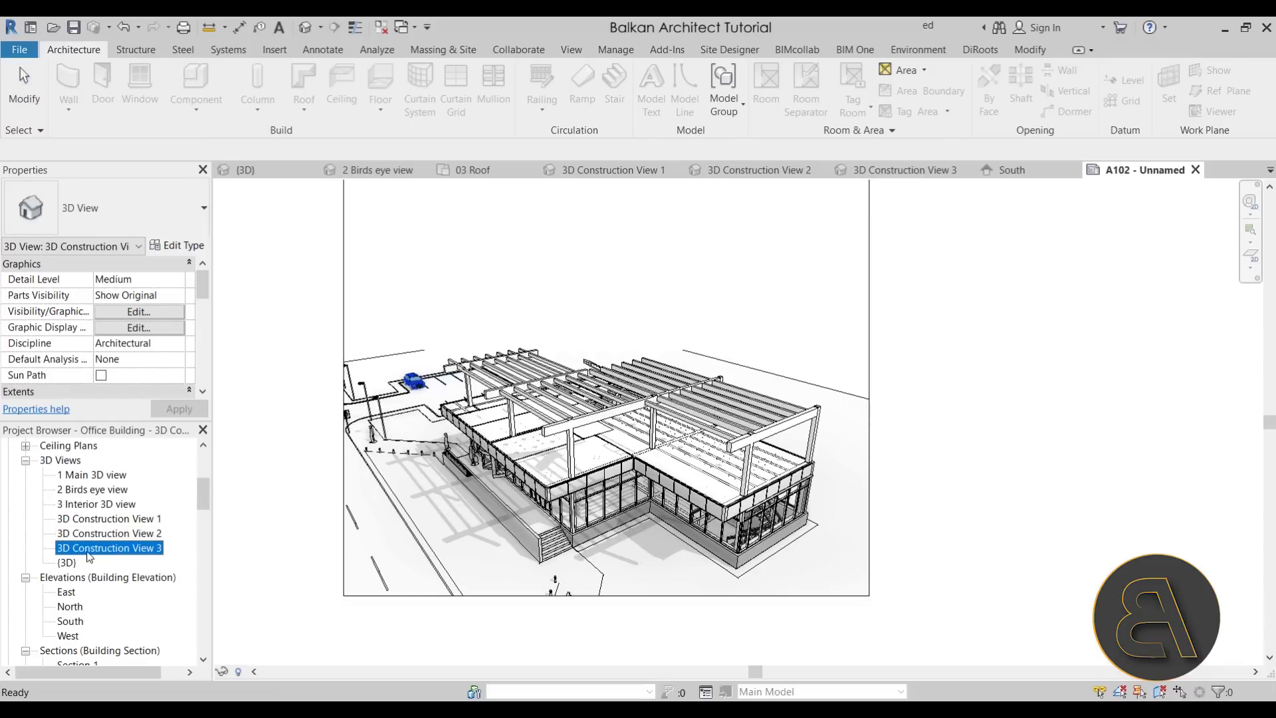
{"action": "left_click_drag", "start_coordinate": [93, 555], "coordinate": [584, 421]}
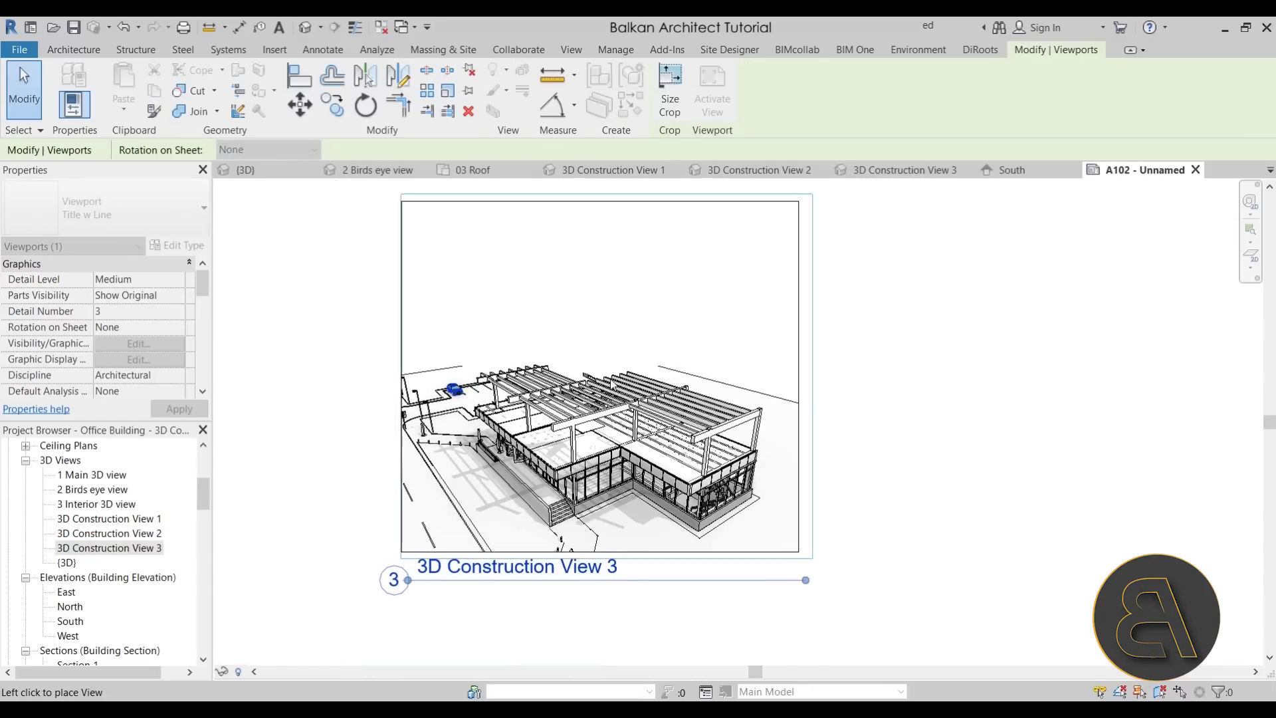
{"action": "left_click", "coordinate": [732, 525]}
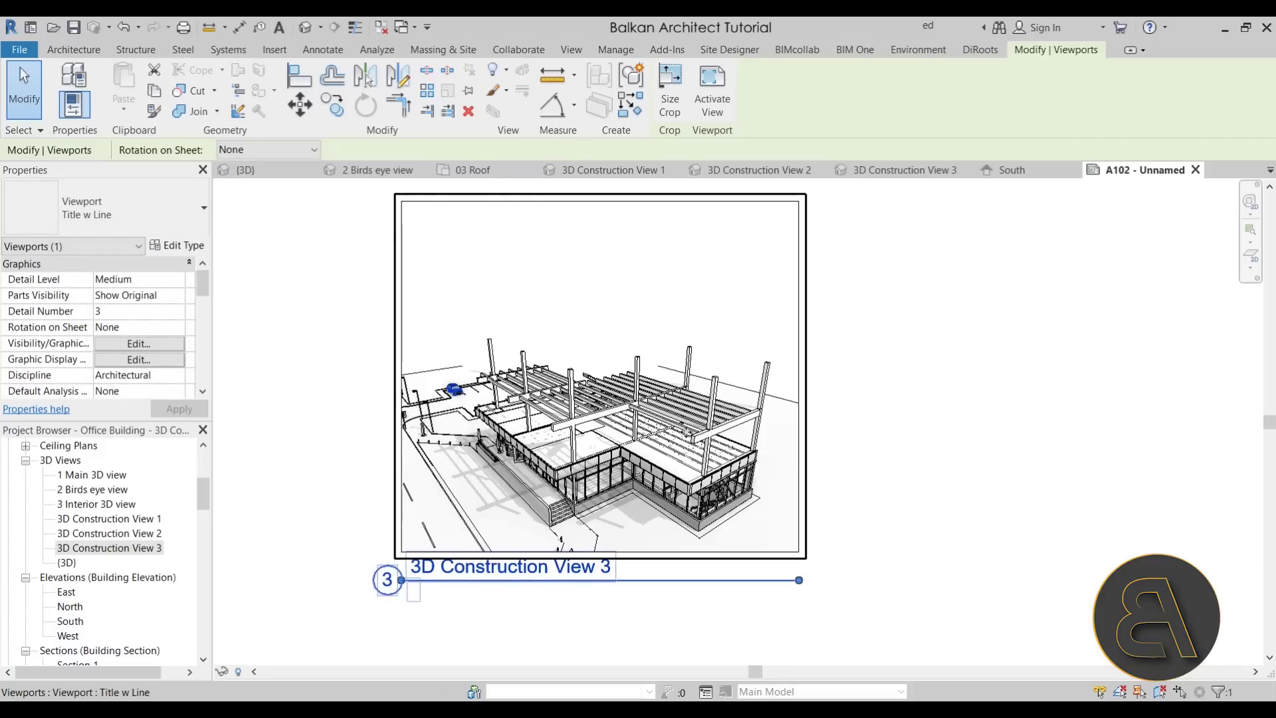
Change the 3D Construction View 3 viewport type to No Title.
{"action": "scroll", "coordinate": [601, 423], "scroll_direction": "up", "scroll_amount": 3}
{"action": "scroll", "coordinate": [602, 423], "scroll_direction": "down", "scroll_amount": 4}
{"action": "left_click", "coordinate": [117, 215]}
{"action": "left_click", "coordinate": [40, 289]}
{"action": "left_click", "coordinate": [328, 442]}
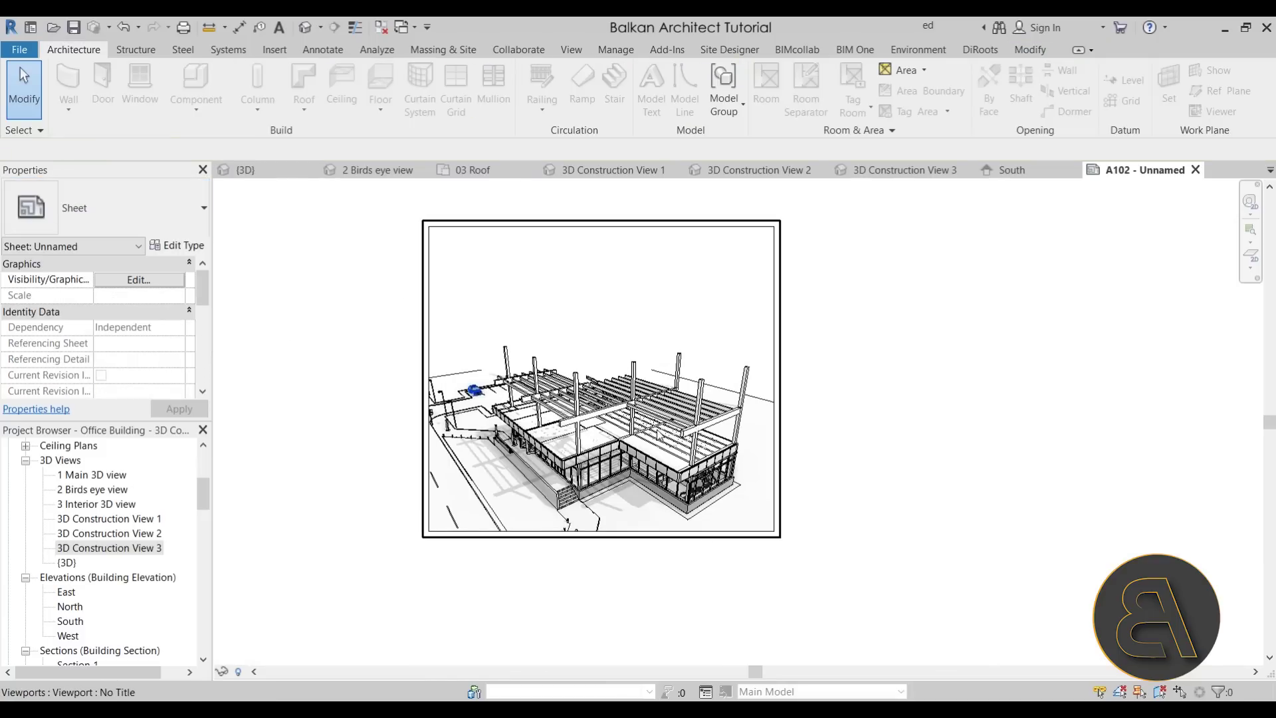
Turn off crop region visibility for all three overlaid viewports on the sheet at once.
{"action": "scroll", "coordinate": [560, 356], "scroll_direction": "up", "scroll_amount": 1}
{"action": "left_click_drag", "start_coordinate": [866, 588], "coordinate": [717, 517]}
{"action": "scroll", "coordinate": [119, 334], "scroll_direction": "down", "scroll_amount": 3}
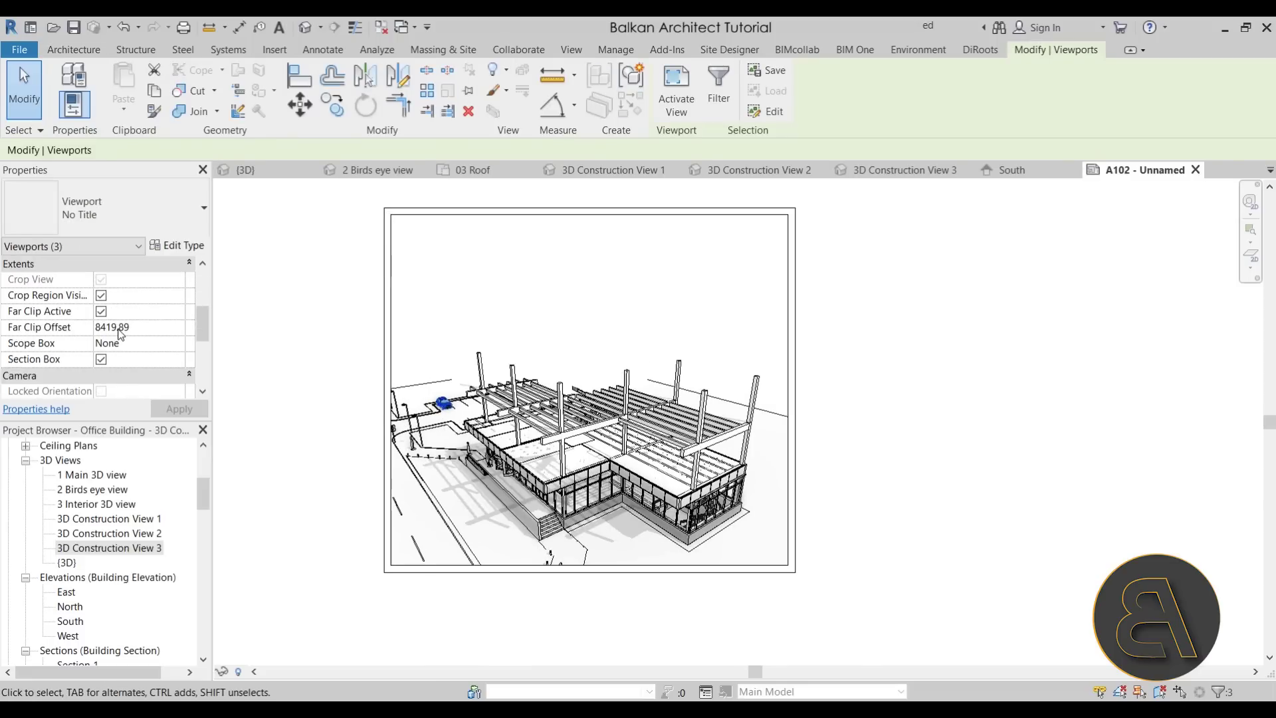
{"action": "left_click", "coordinate": [101, 295]}
{"action": "left_click", "coordinate": [330, 408]}
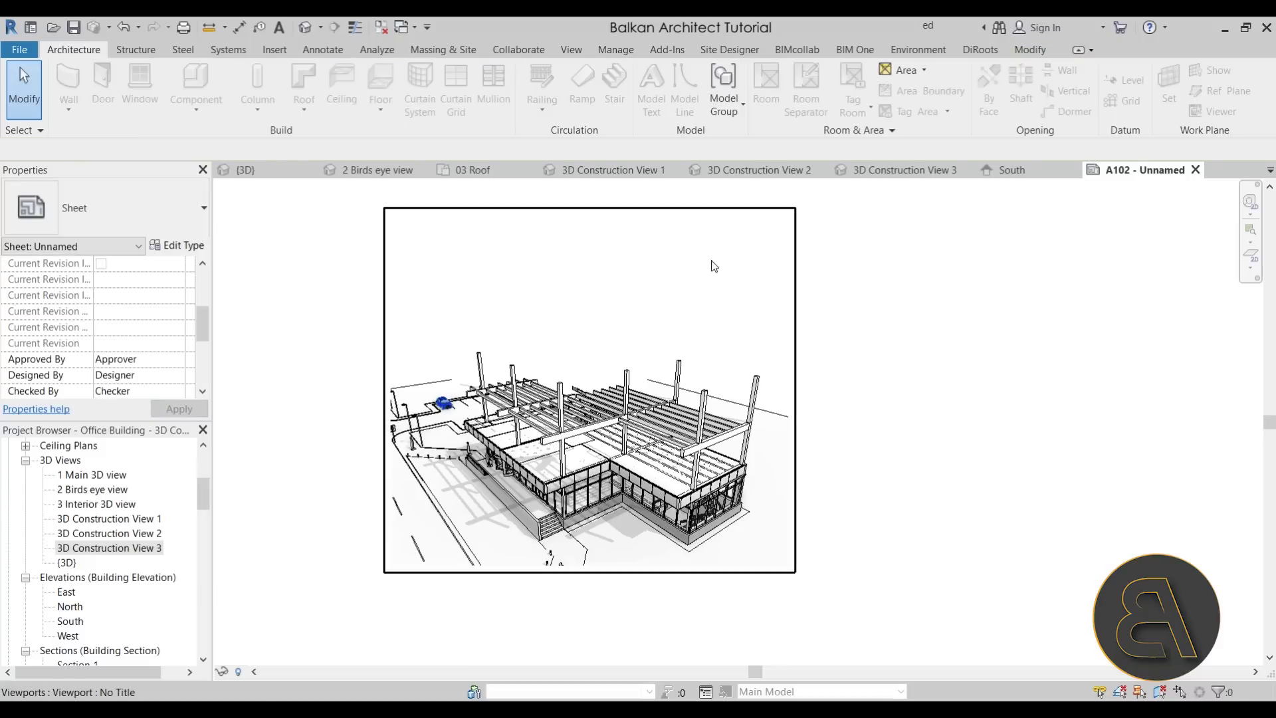
{"action": "mouse_move", "coordinate": [318, 495]}
{"action": "middle_mouse_down"}
{"action": "mouse_move", "coordinate": [327, 535]}
{"action": "mouse_move", "coordinate": [321, 502]}
{"action": "middle_mouse_up"}
{"action": "scroll", "coordinate": [321, 502], "scroll_direction": "up", "scroll_amount": 1}
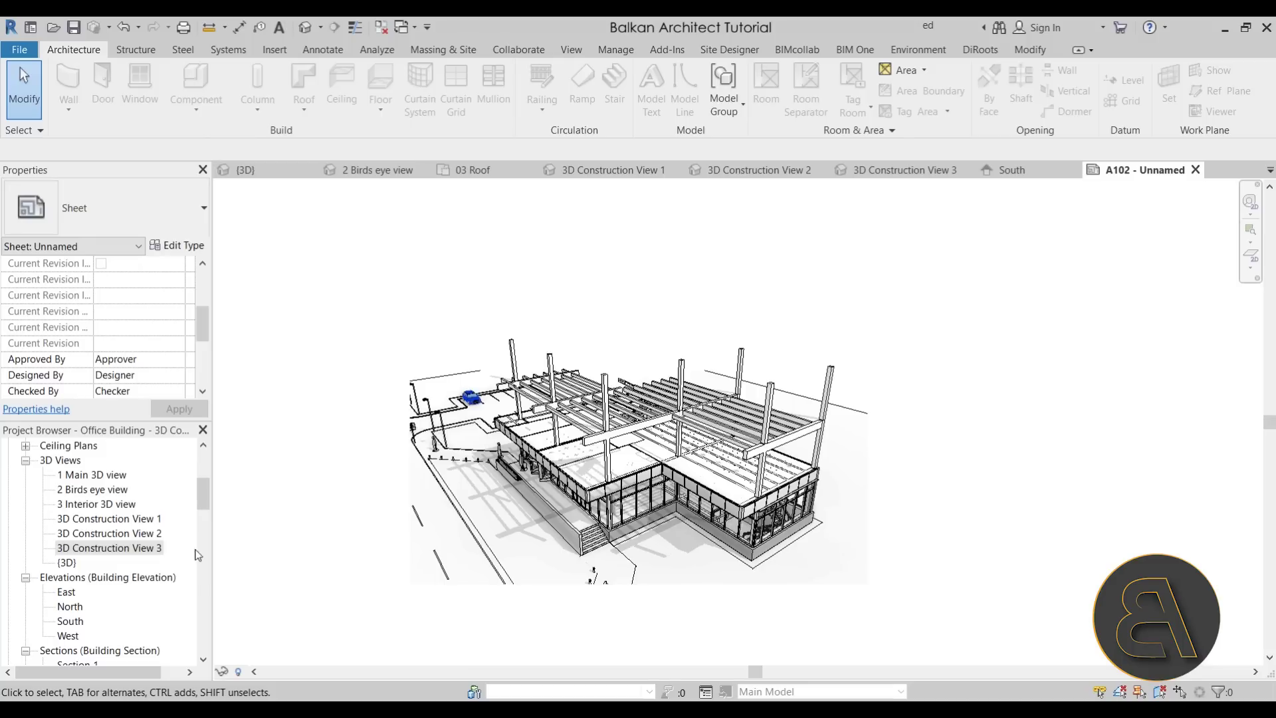
Open the Street Level floor plan at the building and the road in front of it.
{"action": "left_click_drag", "start_coordinate": [205, 501], "coordinate": [205, 477]}
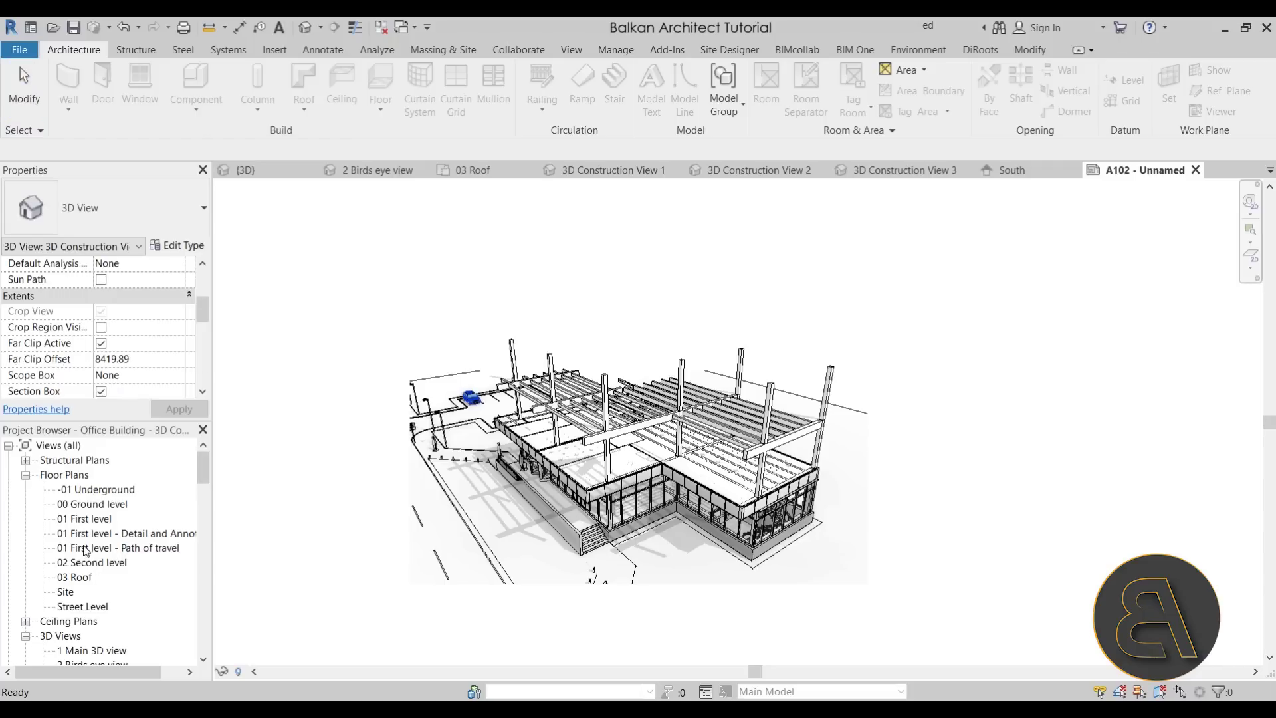
{"action": "double_click", "coordinate": [78, 606]}
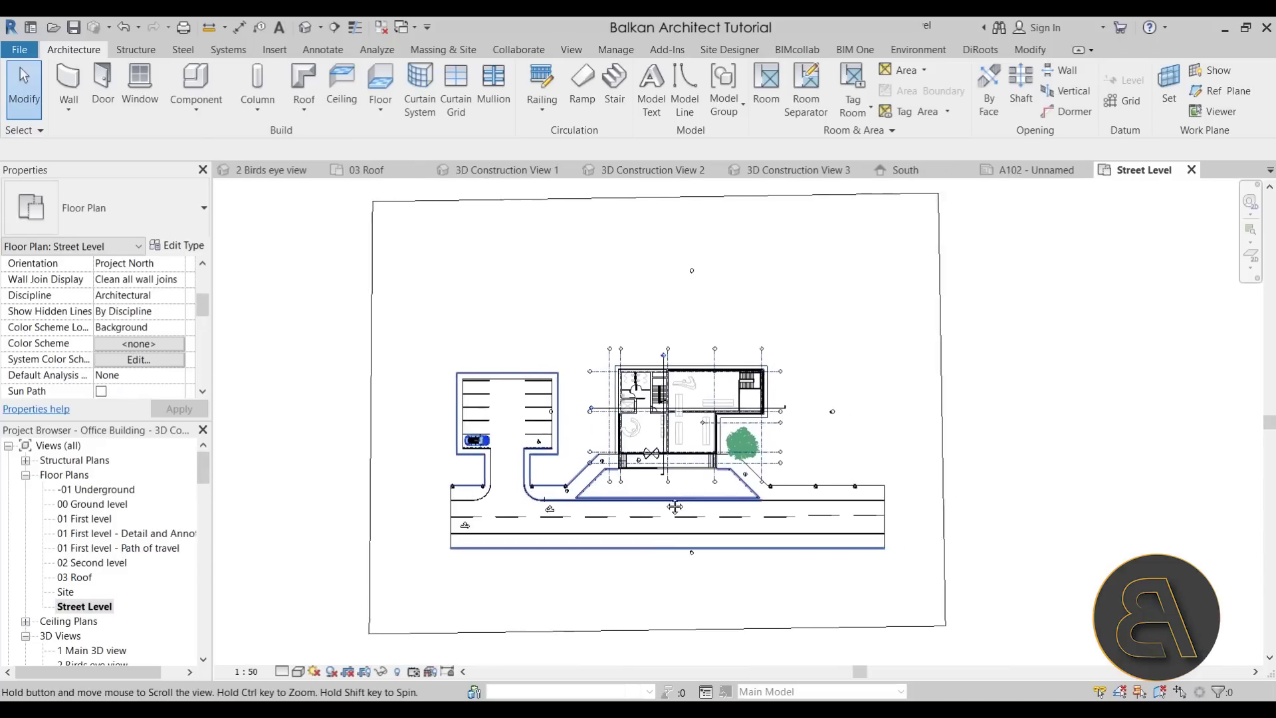
{"action": "scroll", "coordinate": [674, 507], "scroll_direction": "up", "scroll_amount": 5}
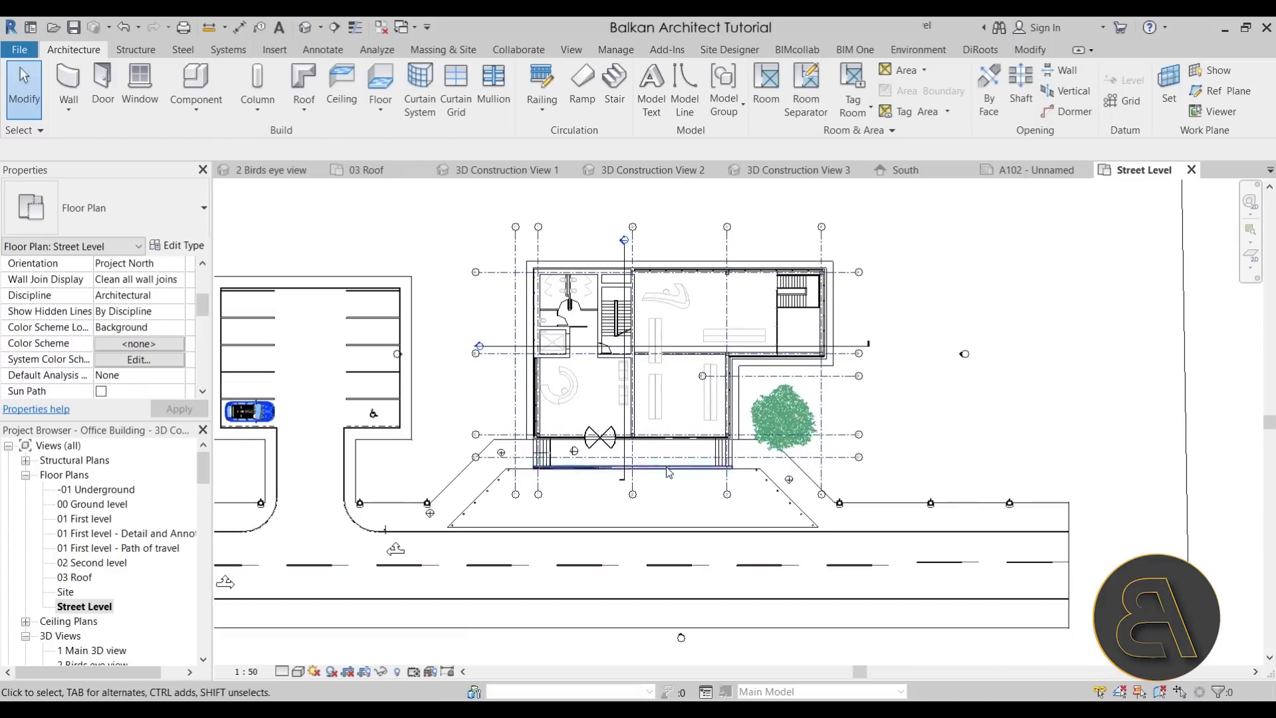
Load the M_Construction Crane family from the Site > Logistics folder of the US Metric library for component placement.
{"action": "left_click", "coordinate": [195, 80]}
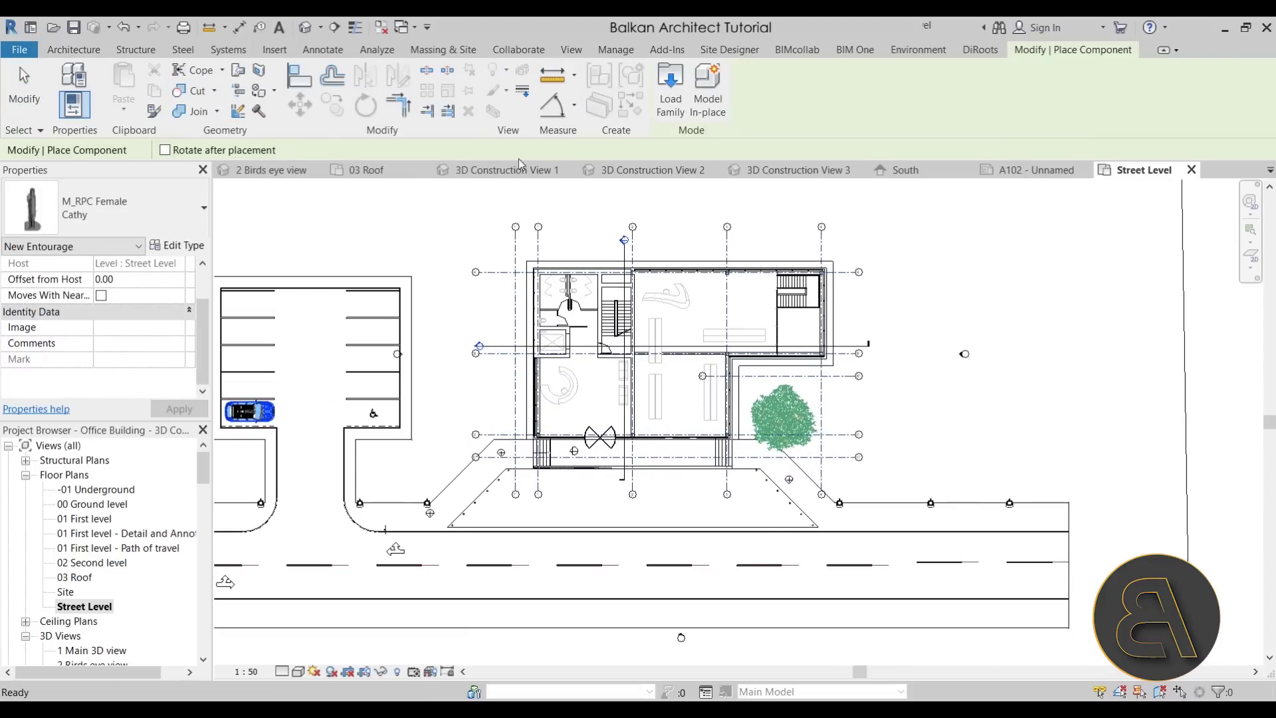
{"action": "left_click", "coordinate": [660, 112]}
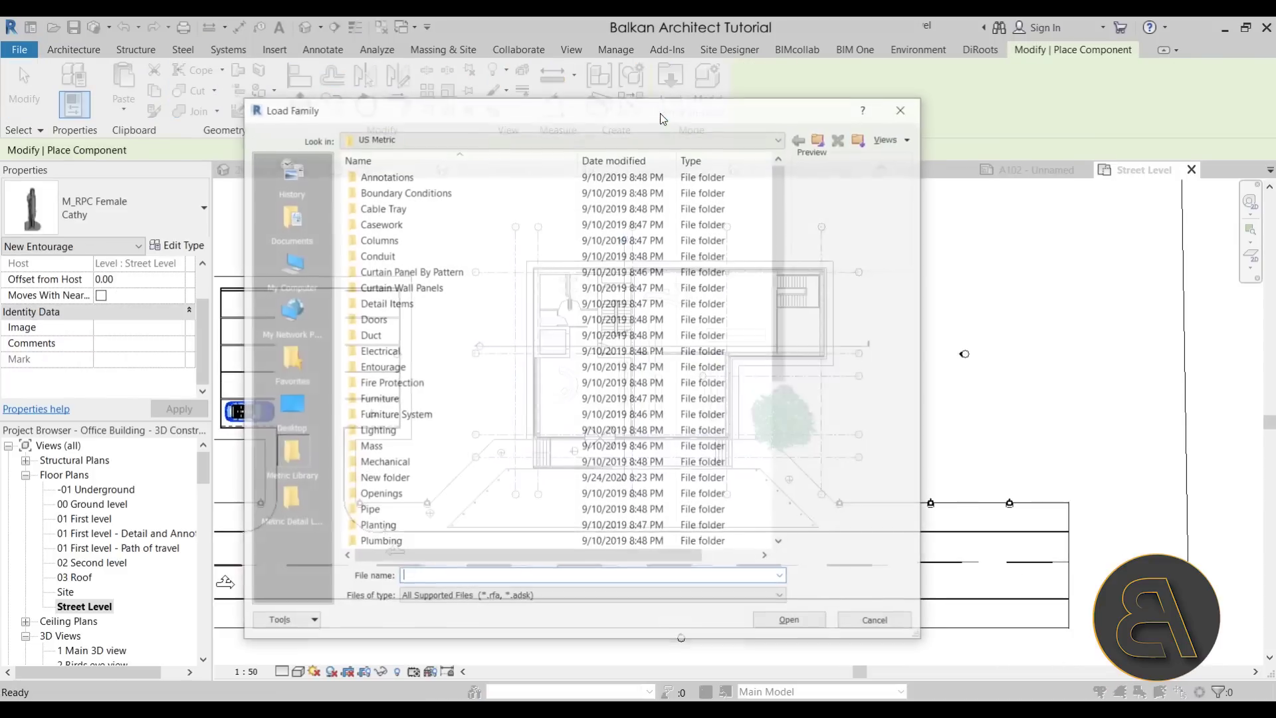
{"action": "scroll", "coordinate": [504, 312], "scroll_direction": "down", "scroll_amount": 2}
{"action": "scroll", "coordinate": [442, 293], "scroll_direction": "up", "scroll_amount": 2}
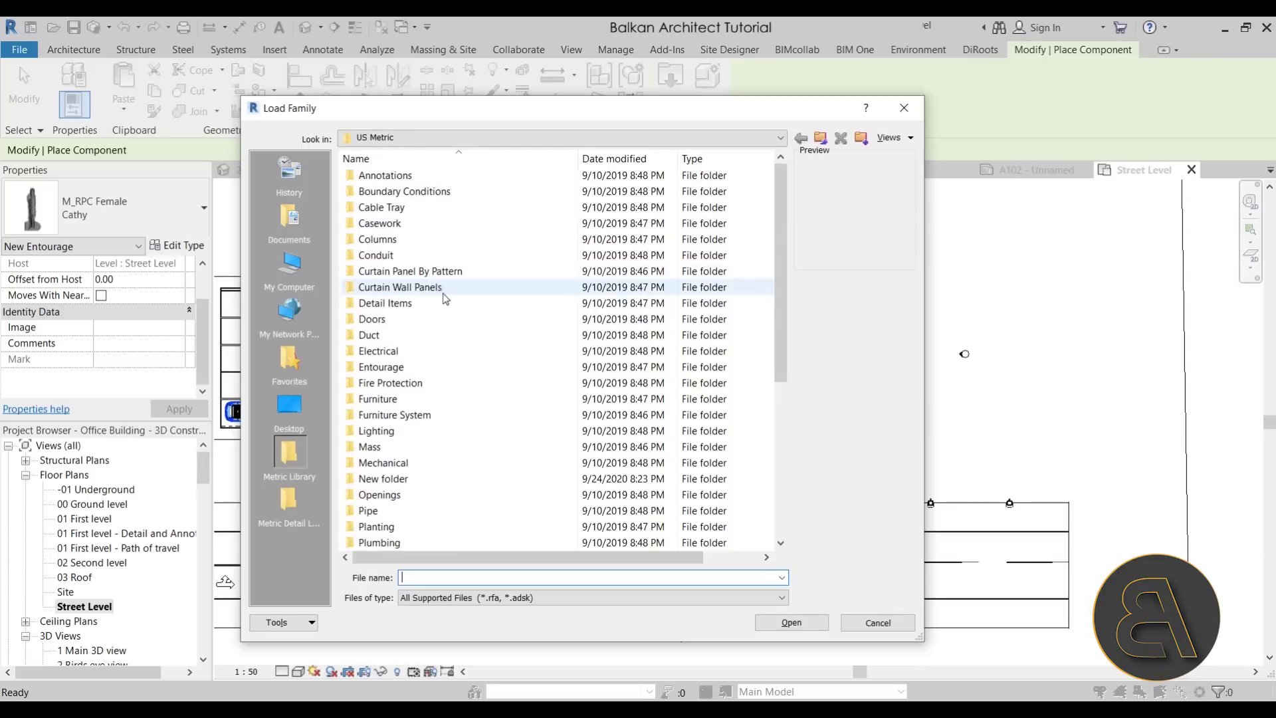
{"action": "scroll", "coordinate": [471, 396], "scroll_direction": "down", "scroll_amount": 3}
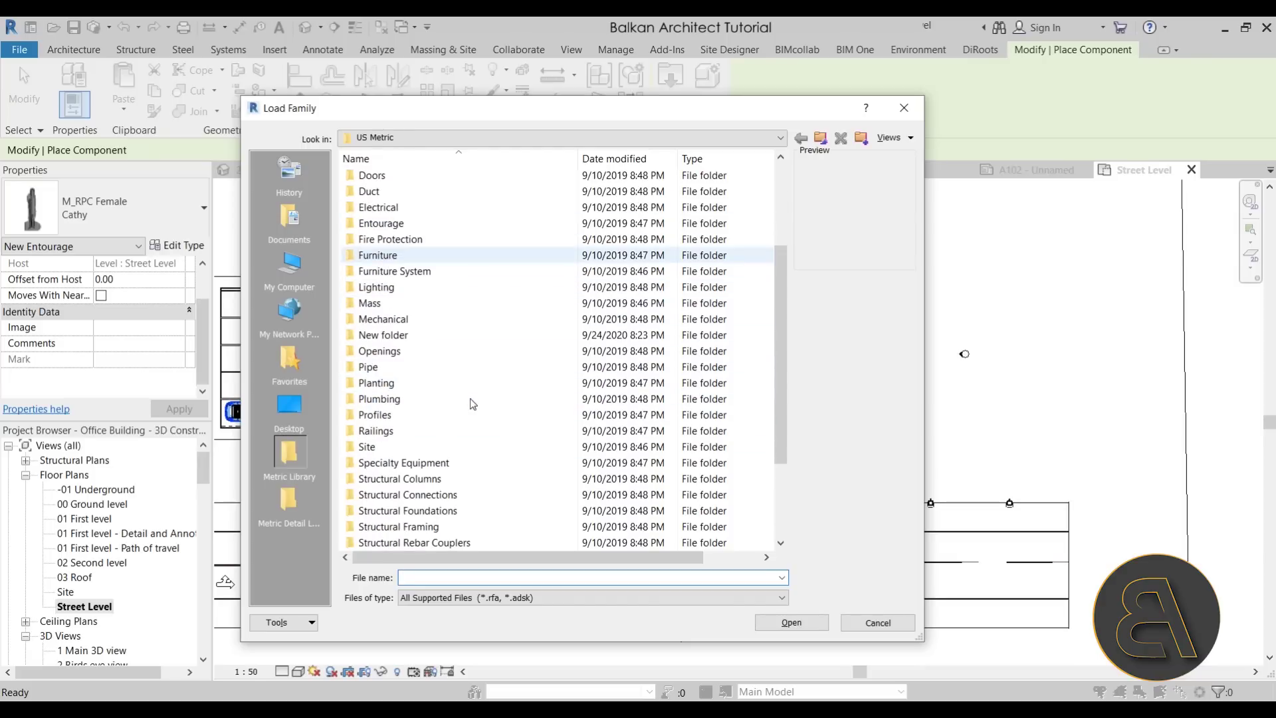
{"action": "double_click", "coordinate": [366, 447]}
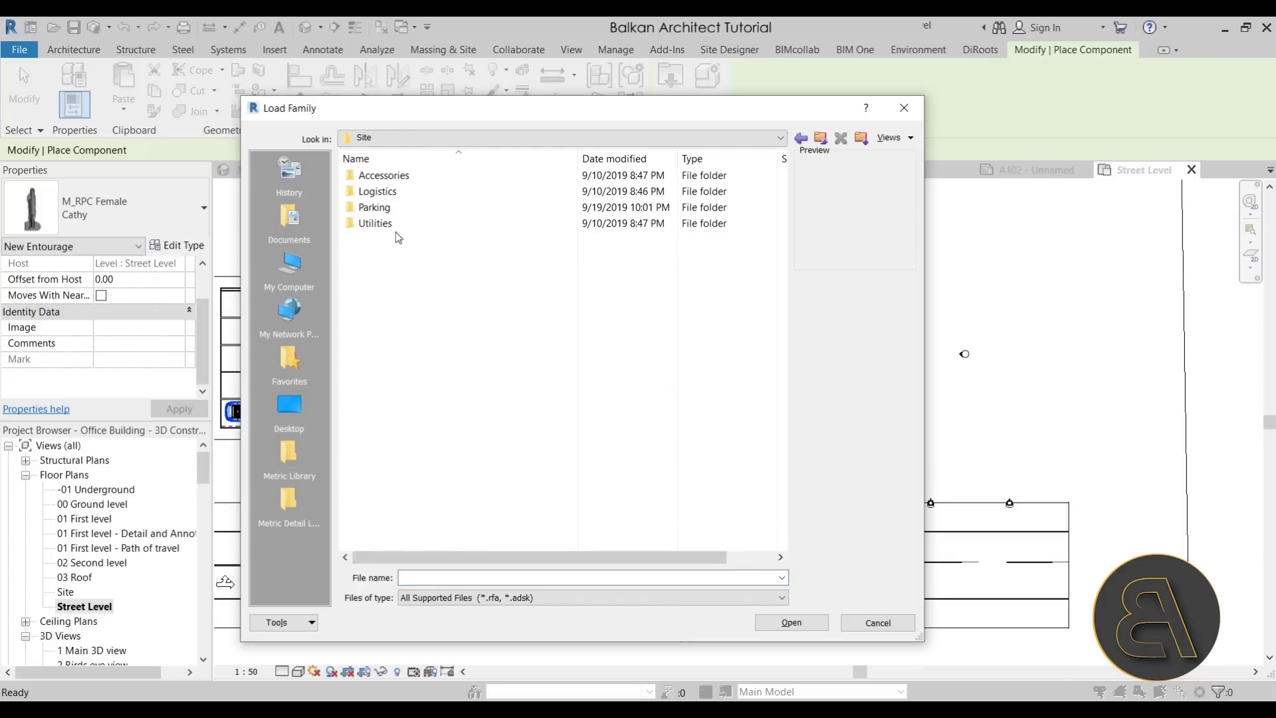
{"action": "double_click", "coordinate": [395, 192]}
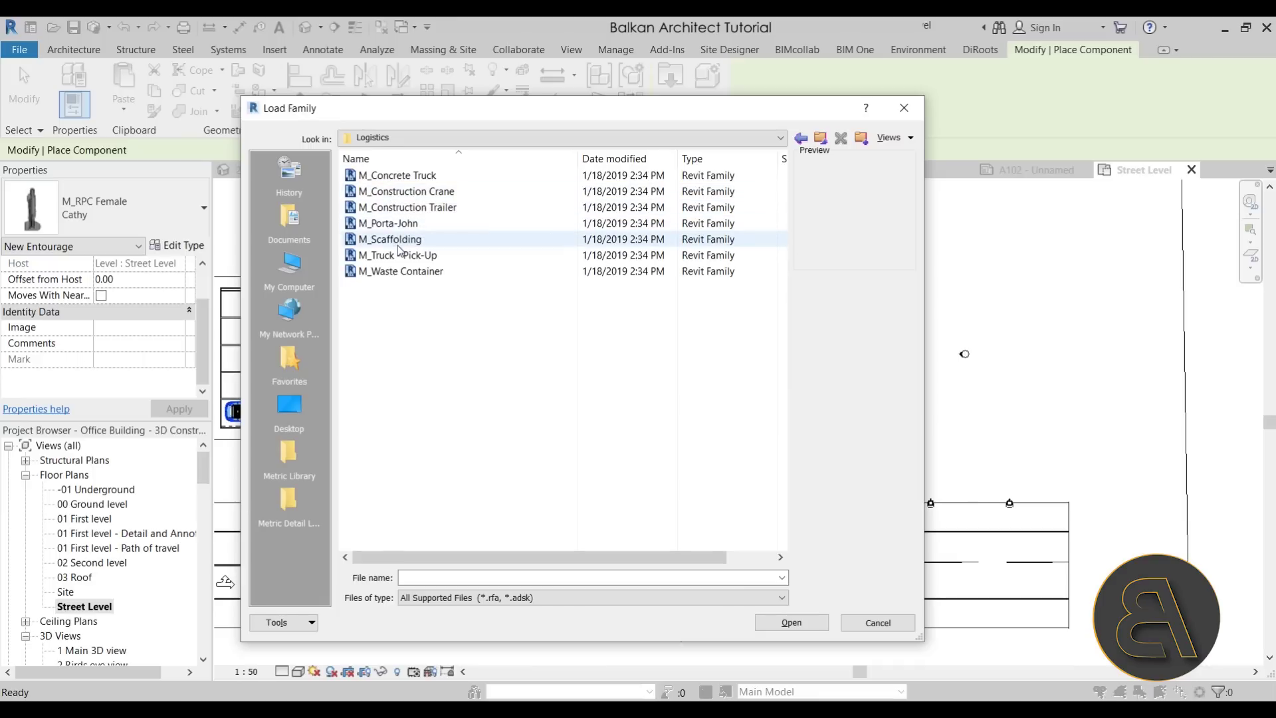
{"action": "left_click", "coordinate": [397, 198]}
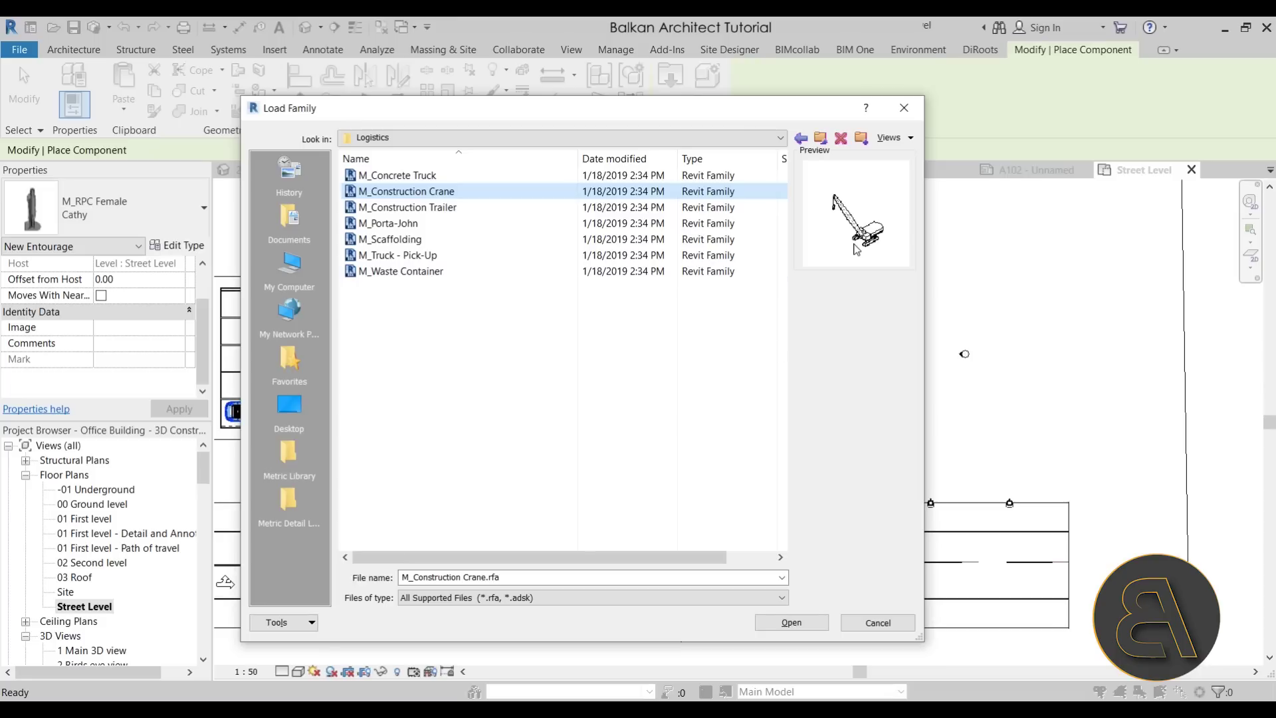
{"action": "left_click", "coordinate": [790, 623]}
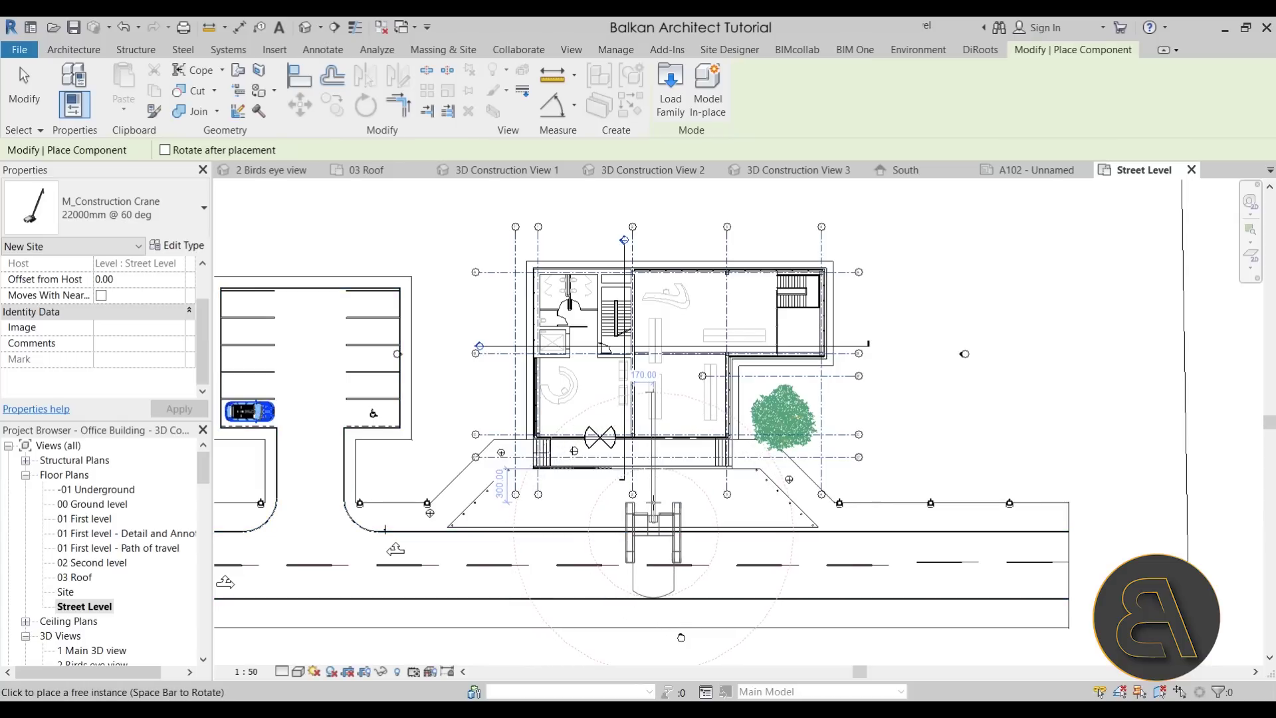
Place one M_Construction Crane, type 22000mm @ 60 deg, on the road in front of the building entrance.
{"action": "left_click", "coordinate": [653, 522]}
{"action": "key", "text": "Escape"}
{"action": "key", "text": "Escape"}
Rotate the crane clockwise so its boom points toward the building's right-hand part, and shift it slightly left along the road.
{"action": "left_click", "coordinate": [653, 564]}
{"action": "middle_click_drag", "start_coordinate": [655, 565], "coordinate": [551, 527]}
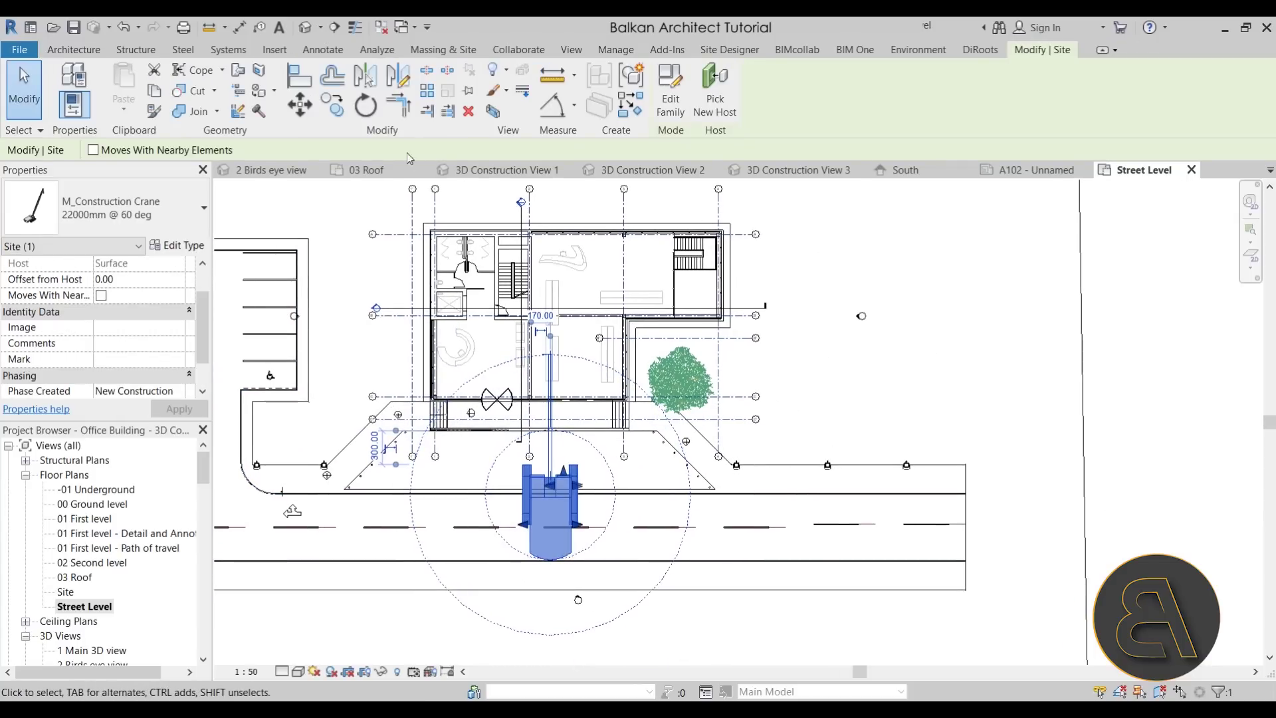
{"action": "left_click", "coordinate": [371, 121]}
{"action": "left_click", "coordinate": [550, 266]}
{"action": "left_click", "coordinate": [608, 346]}
{"action": "left_click_drag", "start_coordinate": [555, 549], "coordinate": [526, 545]}
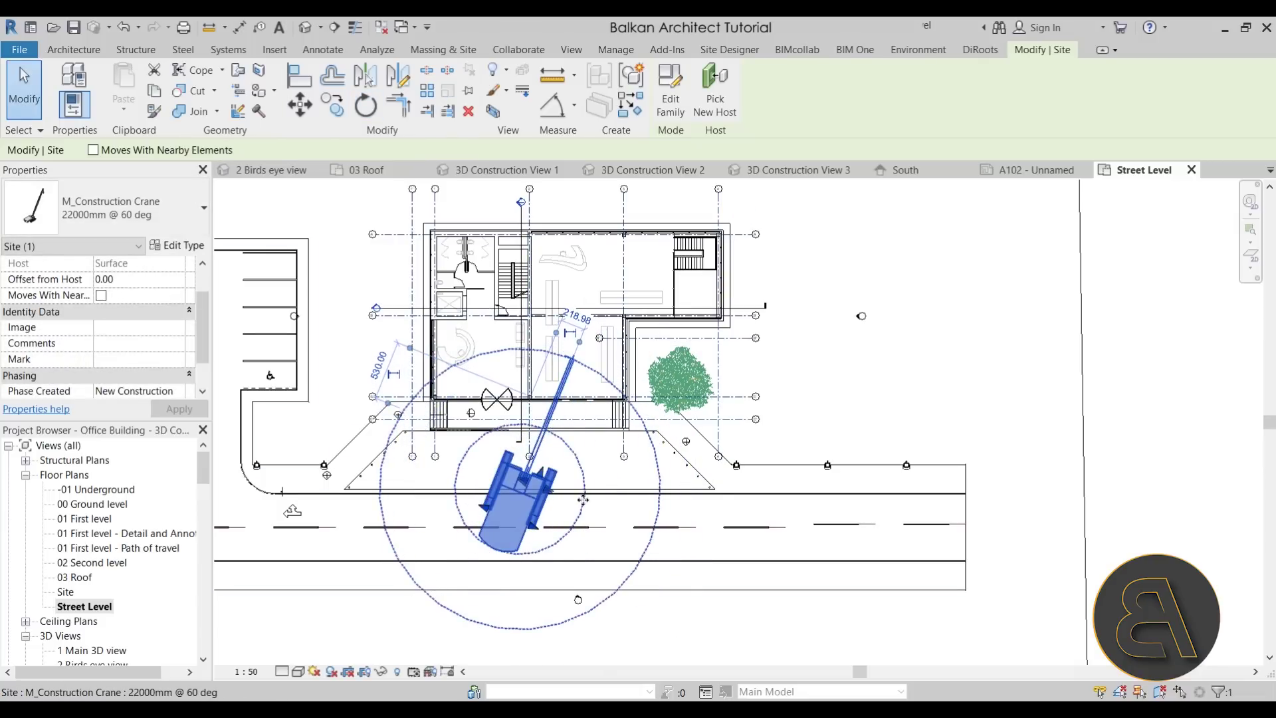
Return to sheet A102 and examine how the crane appears in the overlaid construction views.
{"action": "left_click", "coordinate": [1011, 175]}
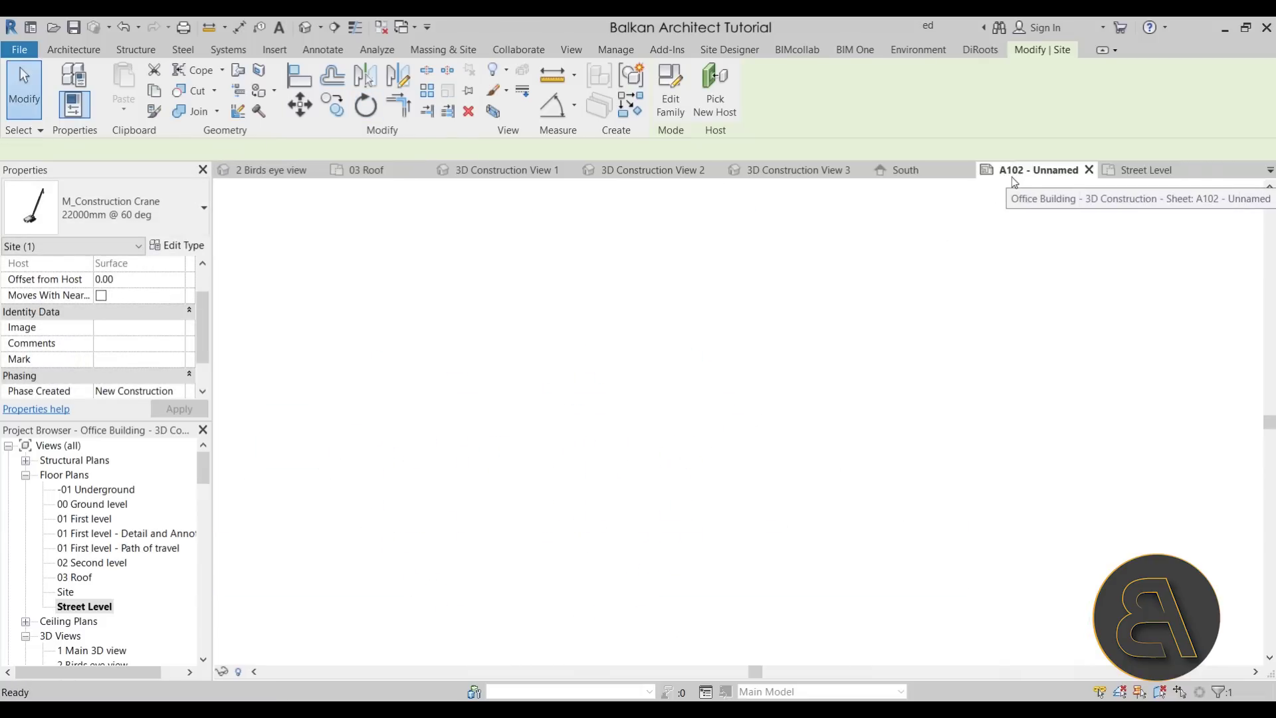
{"action": "left_click", "coordinate": [348, 498]}
{"action": "middle_click_drag", "start_coordinate": [347, 498], "coordinate": [328, 460]}
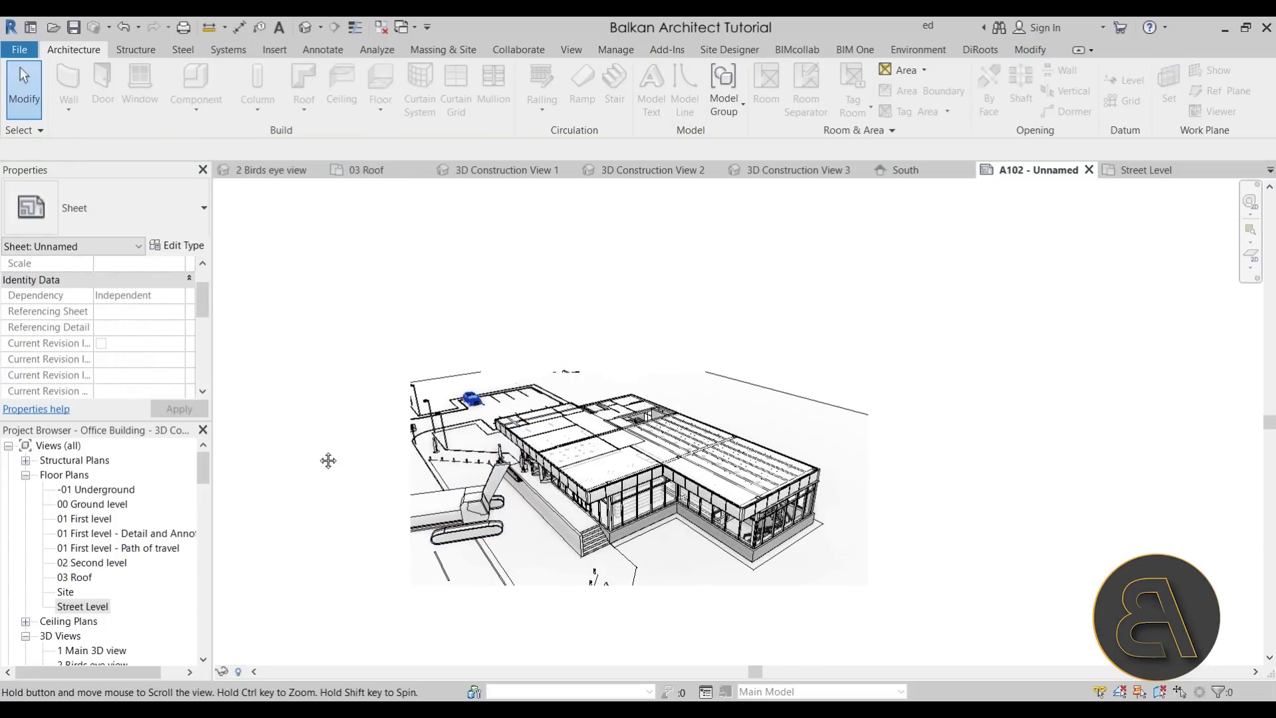
{"action": "scroll", "coordinate": [582, 356], "scroll_direction": "up", "scroll_amount": 1}
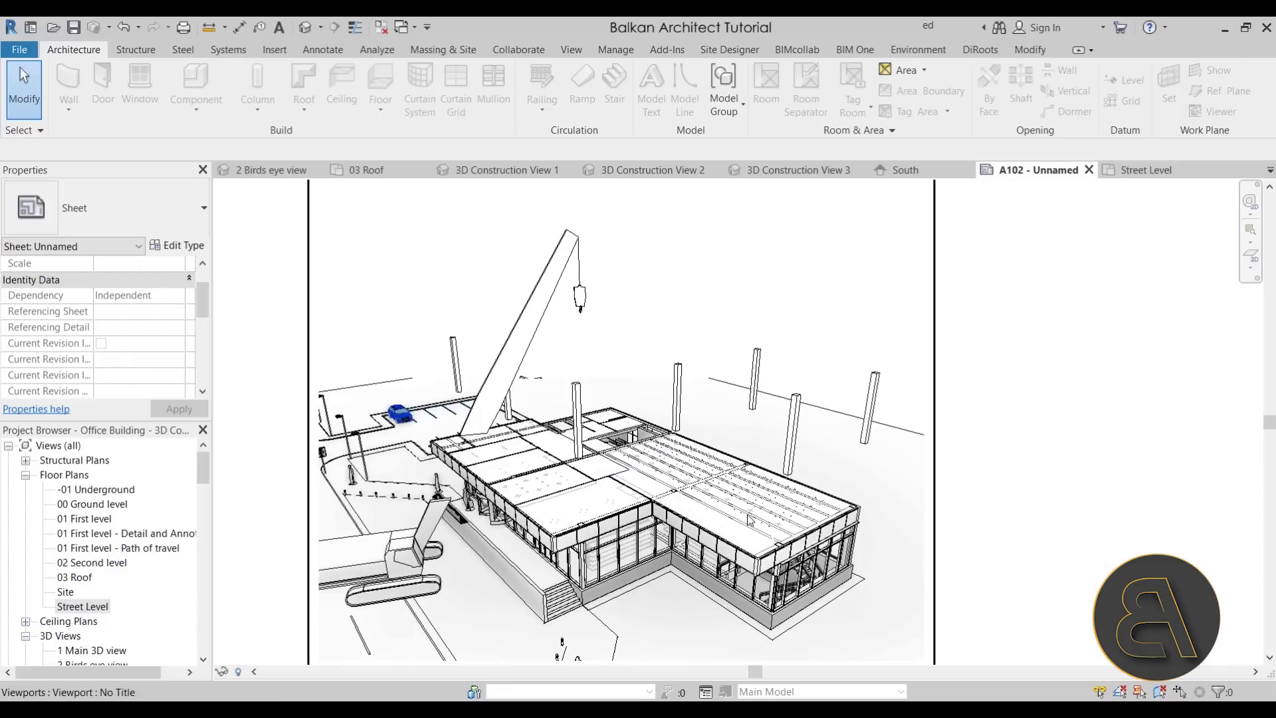
{"action": "middle_click_drag", "start_coordinate": [1091, 377], "coordinate": [1013, 440]}
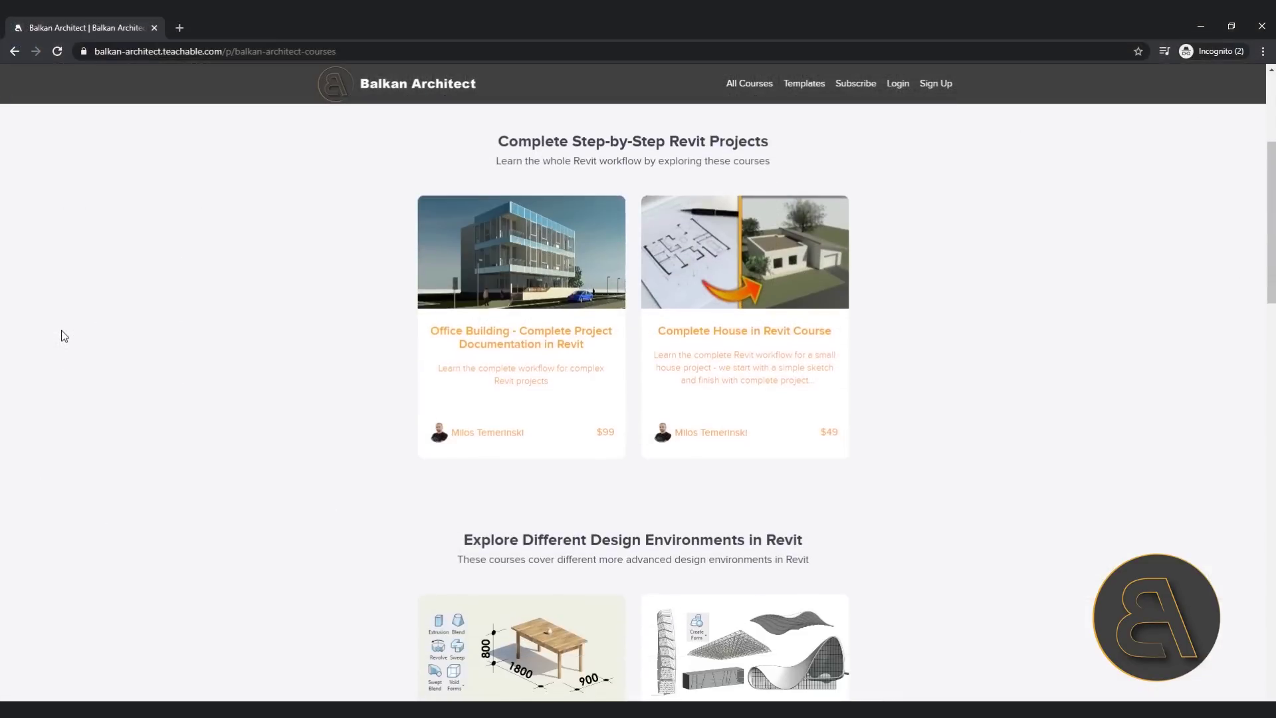
{"action": "scroll", "coordinate": [64, 335], "scroll_direction": "down", "scroll_amount": 12}
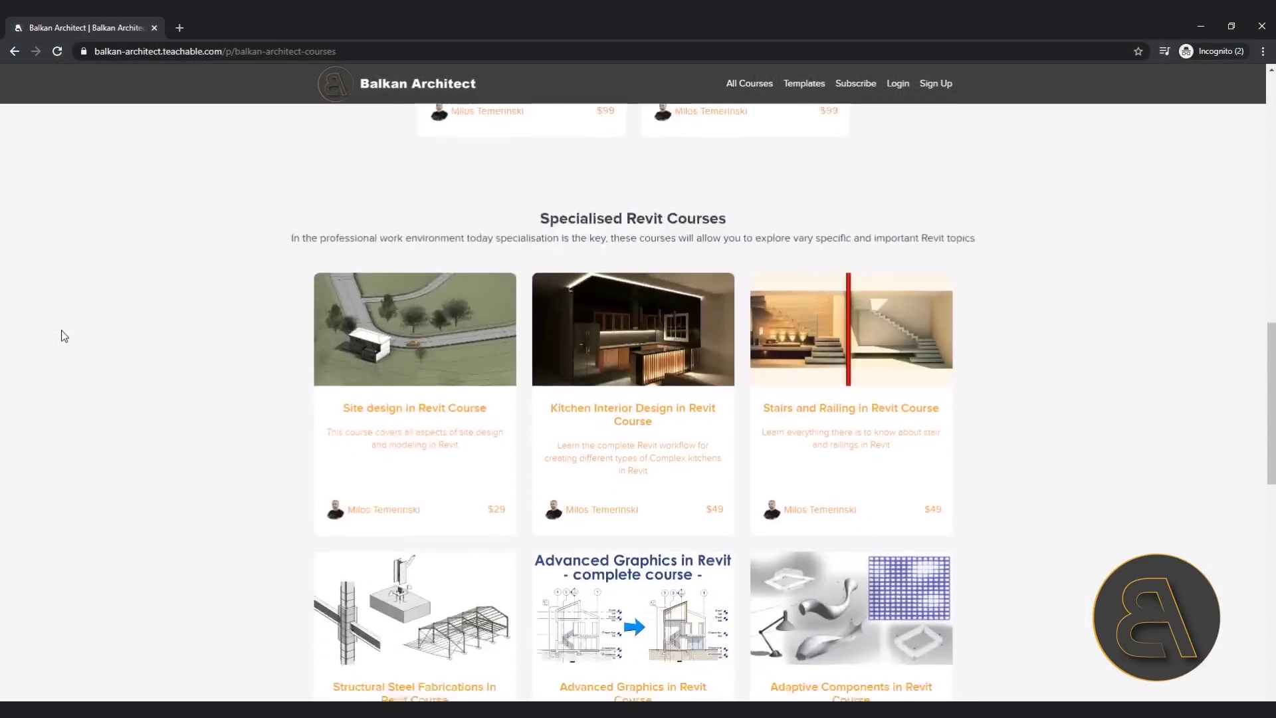
{"action": "scroll", "coordinate": [63, 336], "scroll_direction": "down", "scroll_amount": 7}
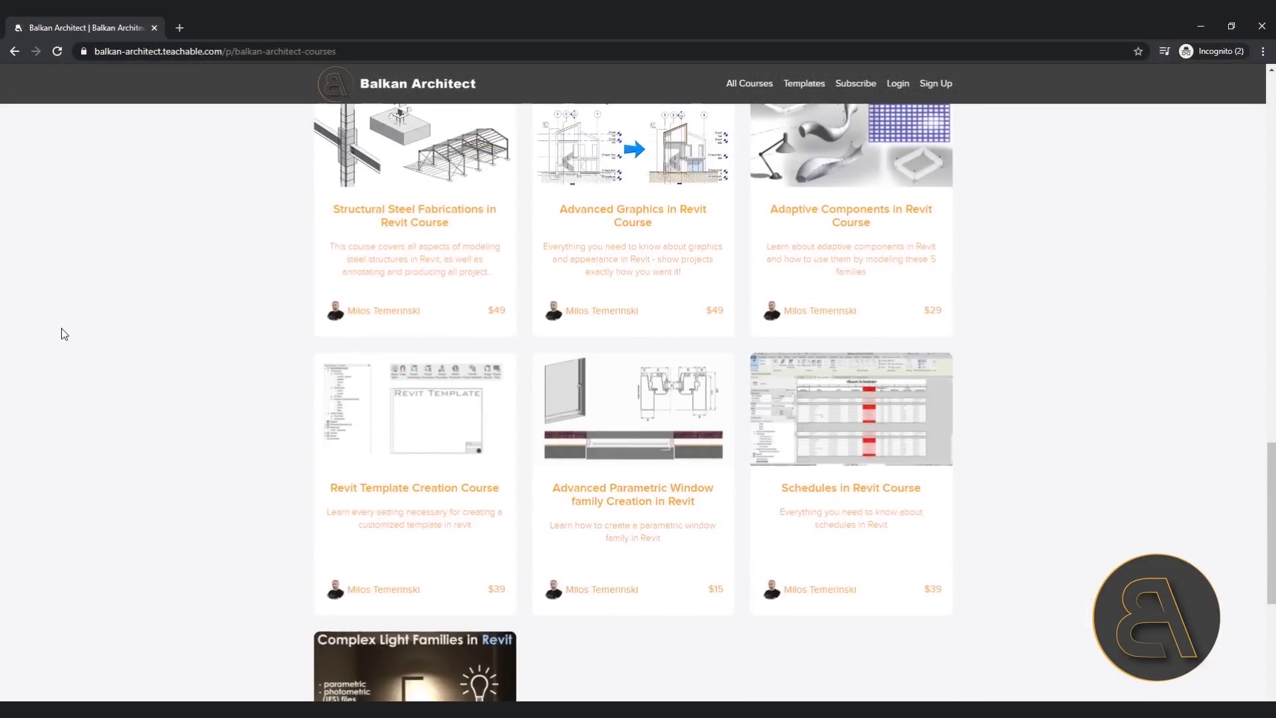
{"action": "scroll", "coordinate": [64, 334], "scroll_direction": "down", "scroll_amount": 3}
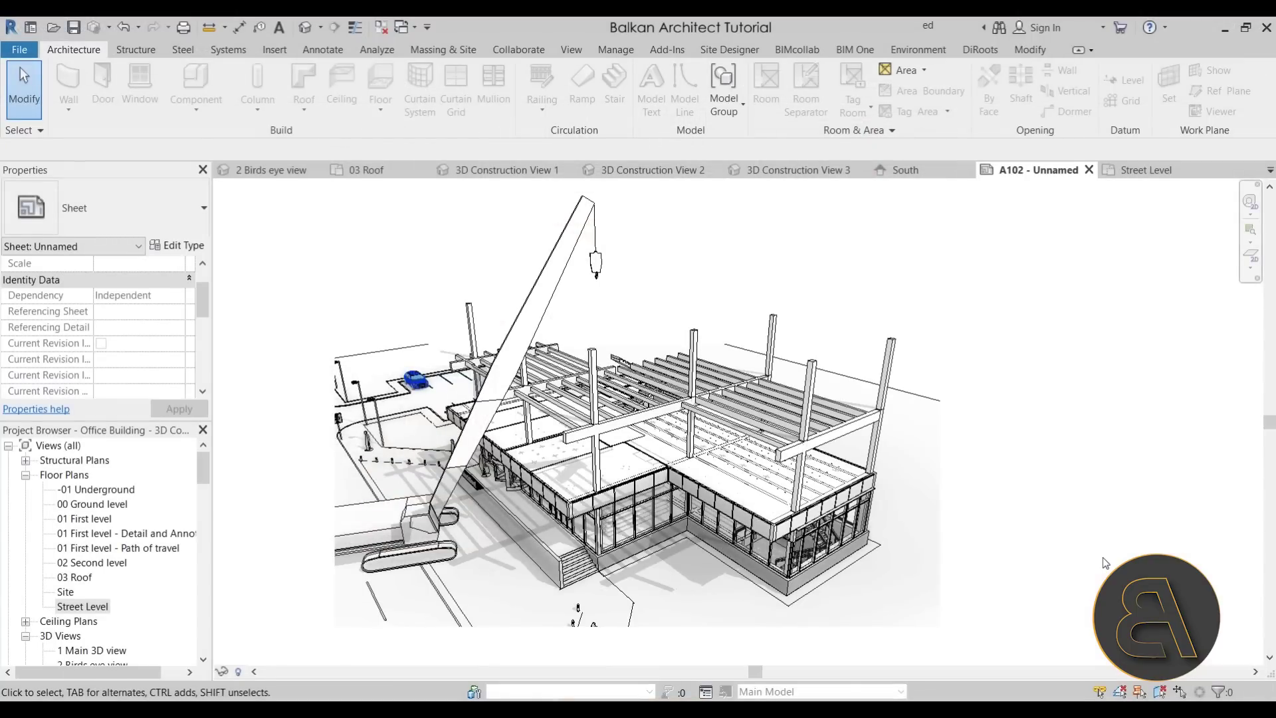